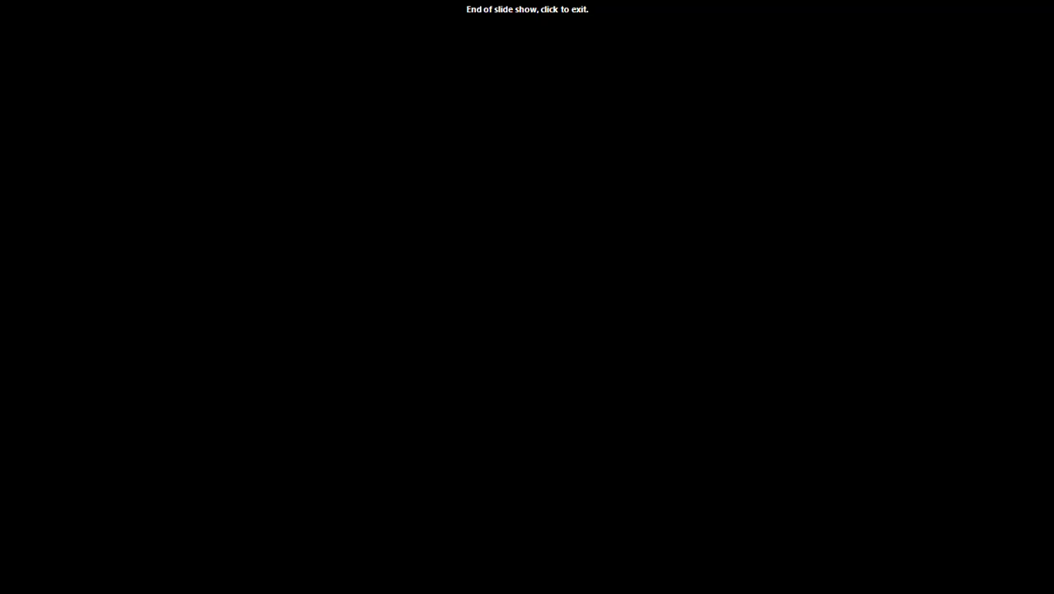
# - Exit the finished Tháp morph.pptx slide show and return to editing on slide 9
pyautogui.click(778, 356)
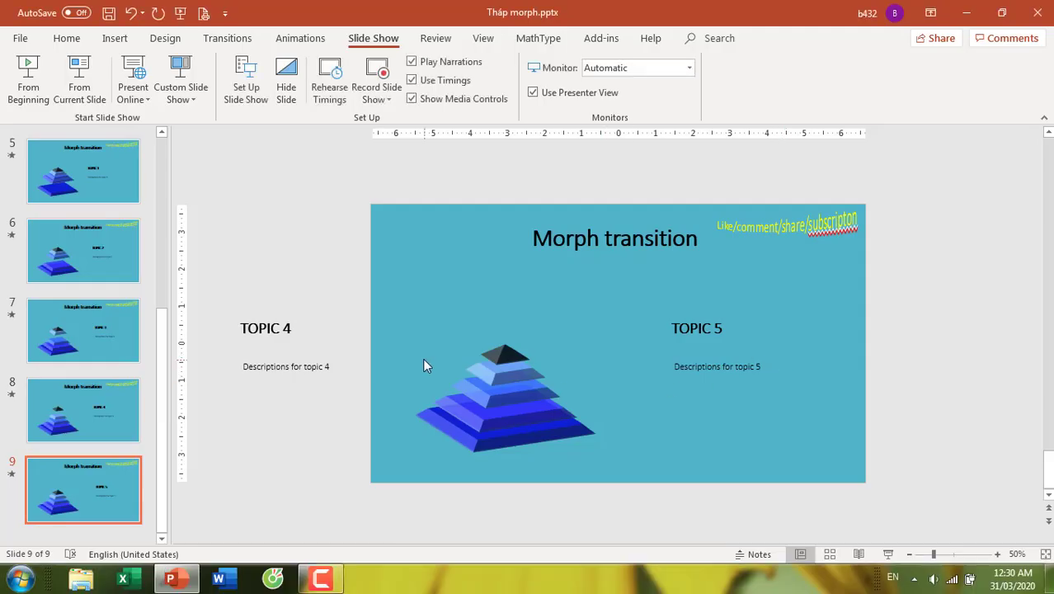
# - Start a new blank presentation and delete its title and subtitle placeholders
pyautogui.hotkey('ctrl', 'n')
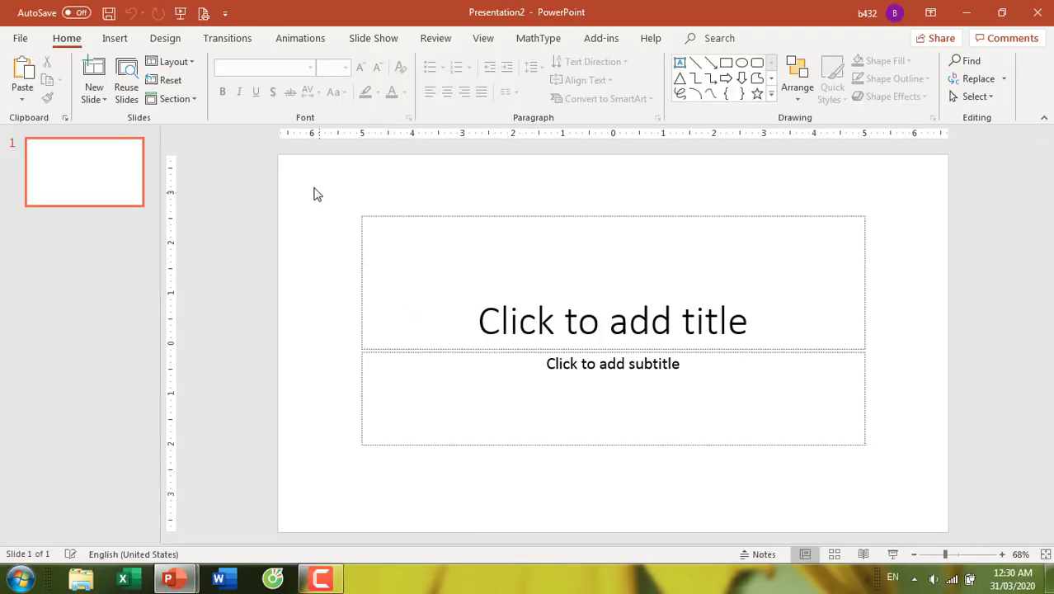
pyautogui.moveTo(314, 194); pyautogui.dragTo(925, 524)
pyautogui.press('Delete')
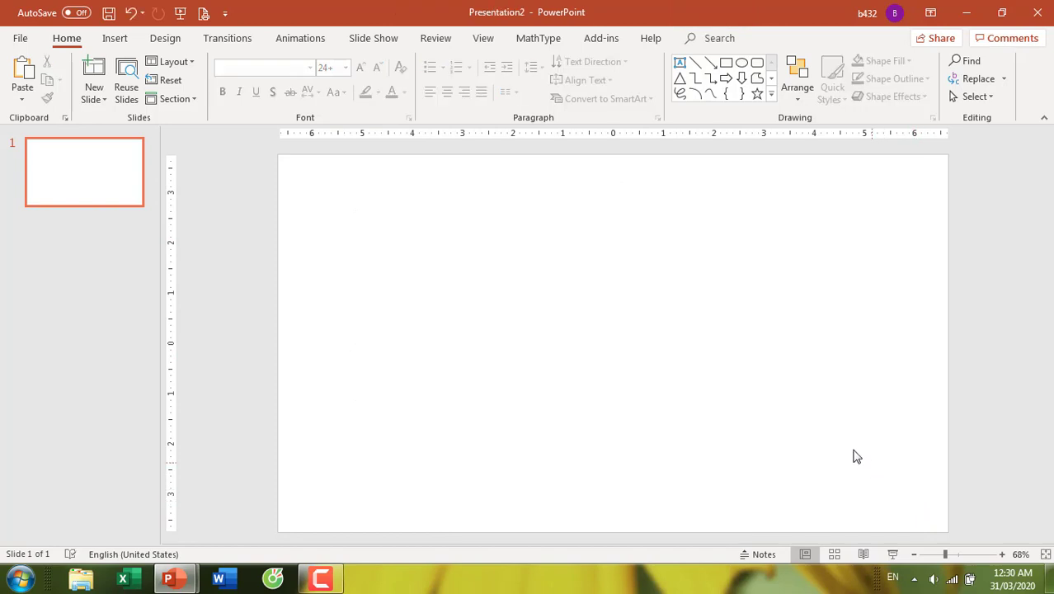
# - Draw a 3.08-inch blue square near the centre of the slide
pyautogui.click(726, 65)
pyautogui.moveTo(587, 330); pyautogui.dragTo(688, 394)
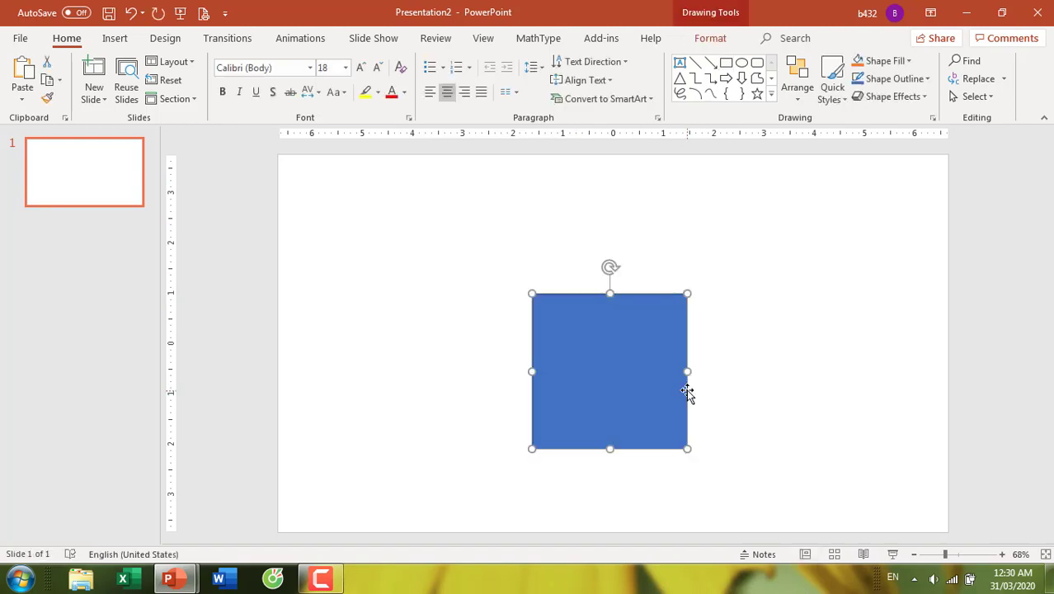
pyautogui.click(712, 41)
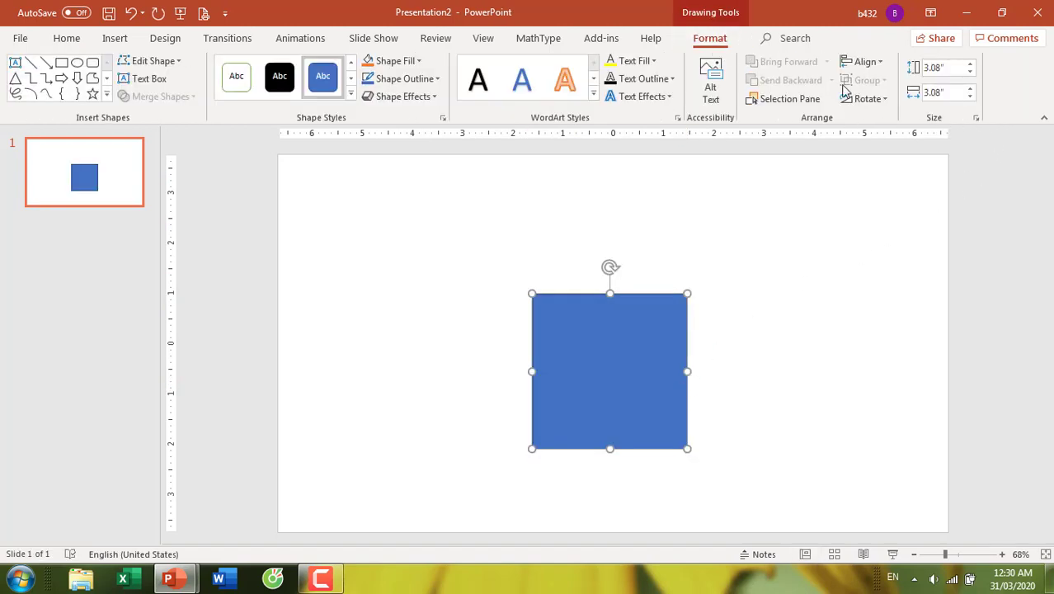
# - Apply a Parallel 3-D Rotation preset (X 306.5°, Y 301.3°, Z 57.6°) to the square
pyautogui.click(975, 119)
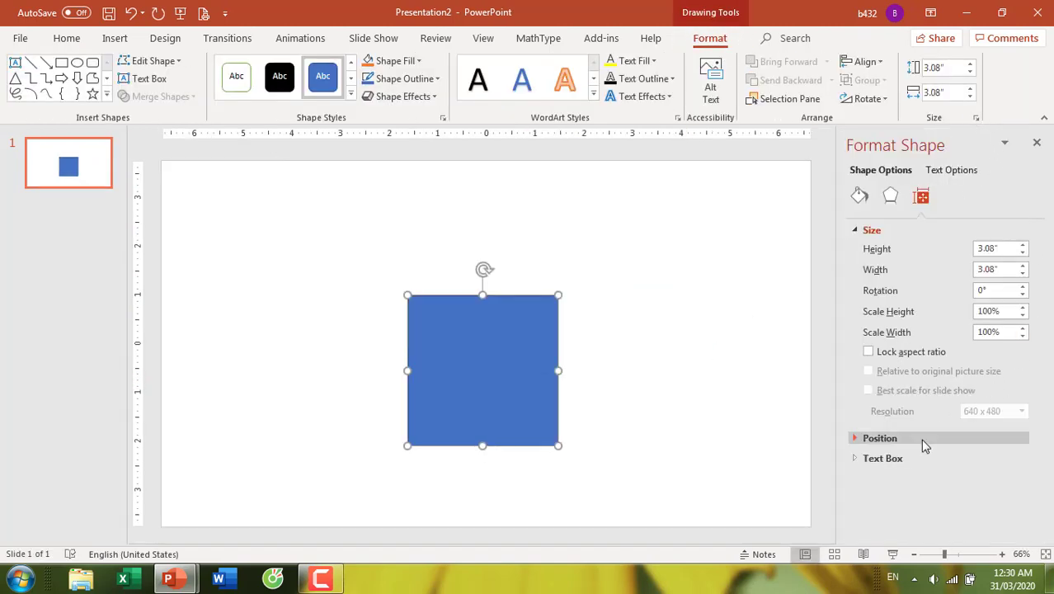
pyautogui.click(890, 198)
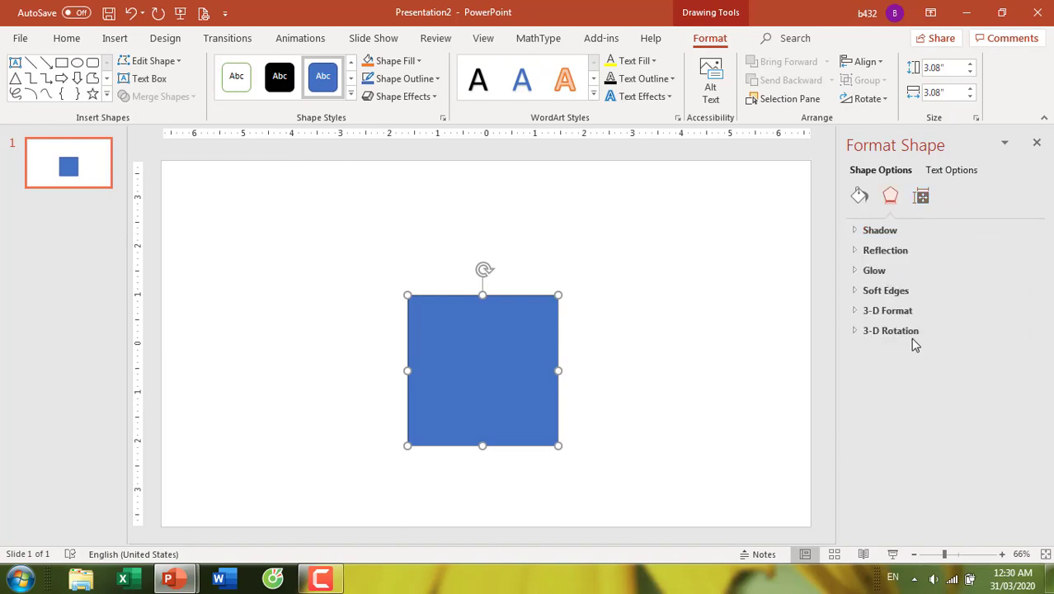
pyautogui.click(912, 337)
pyautogui.click(1014, 363)
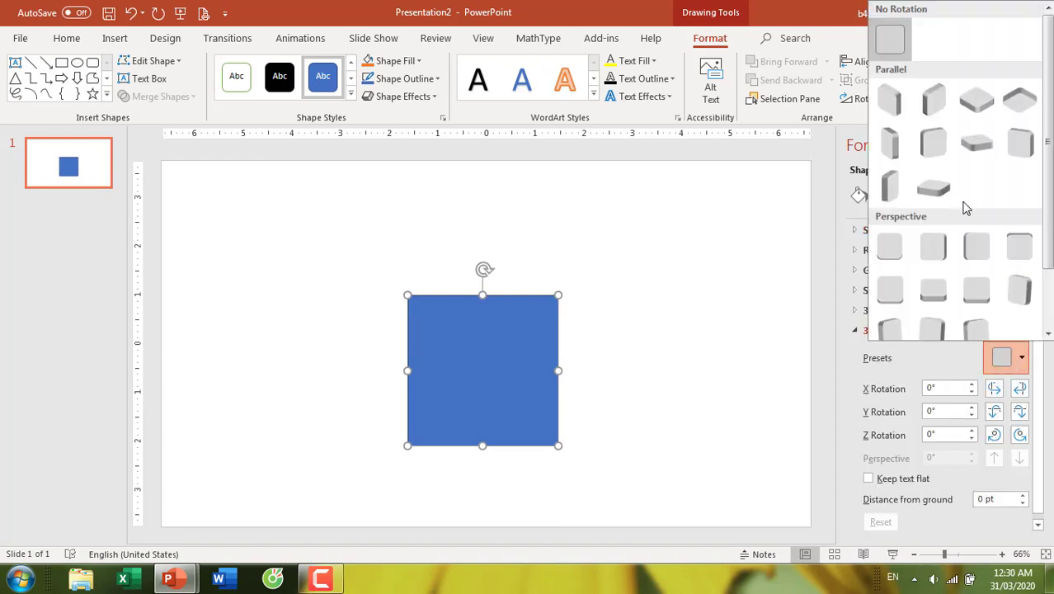
pyautogui.click(977, 144)
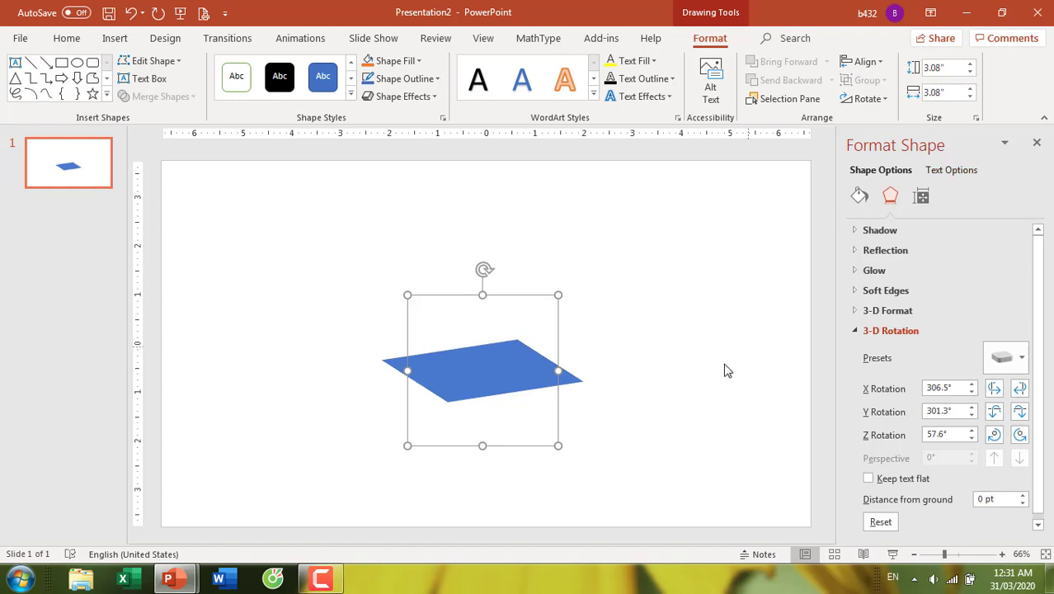
# - Give the slab a 14.5 pt wide, 12.5 pt high top bevel and enlarge it to about 3.59 inches
pyautogui.click(891, 318)
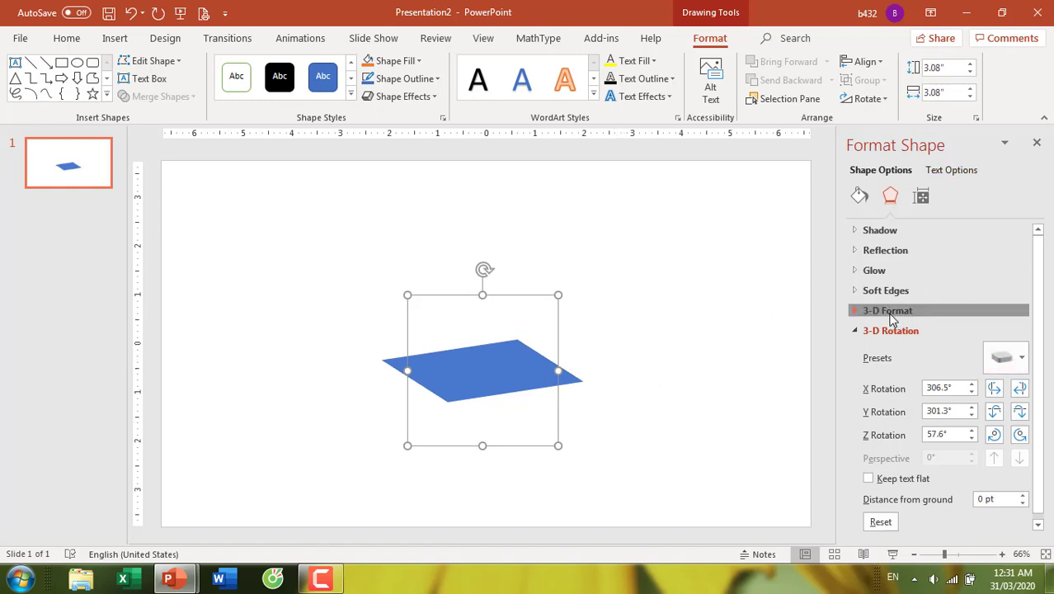
pyautogui.click(904, 356)
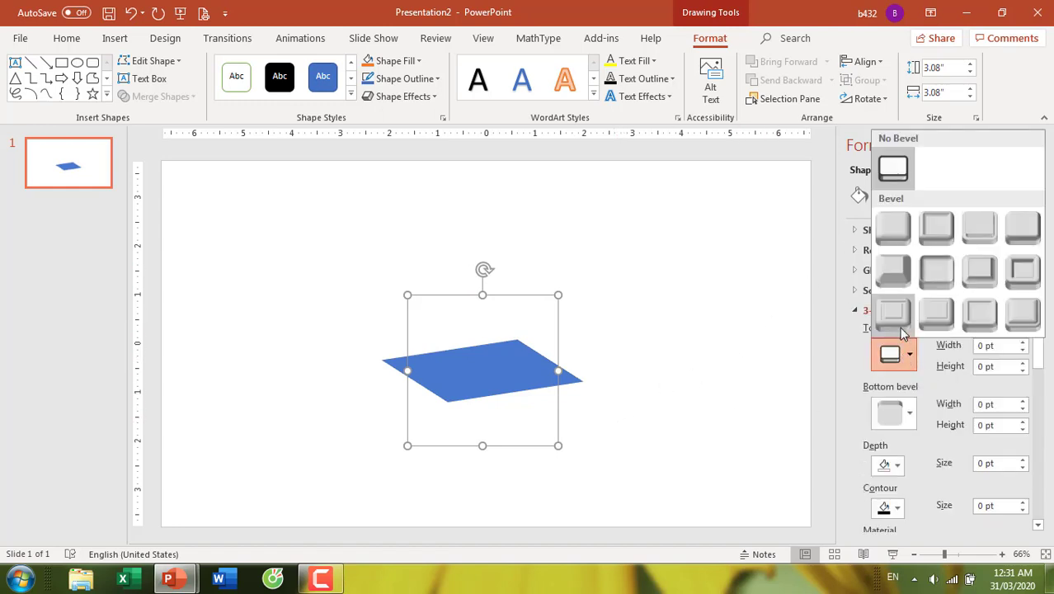
pyautogui.click(894, 272)
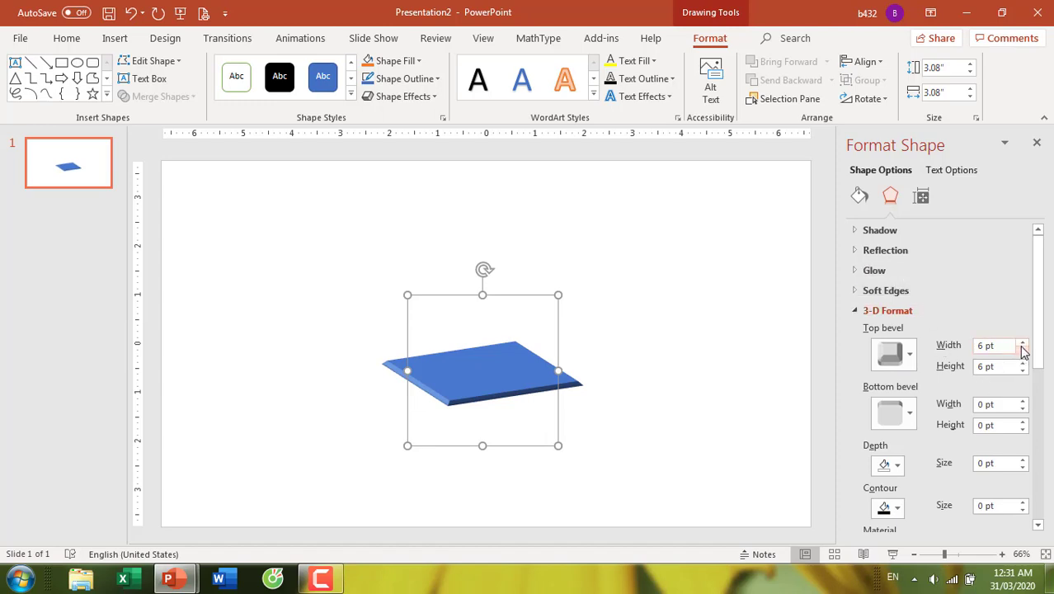
pyautogui.moveTo(1022, 345); pyautogui.dragTo(1023, 363)
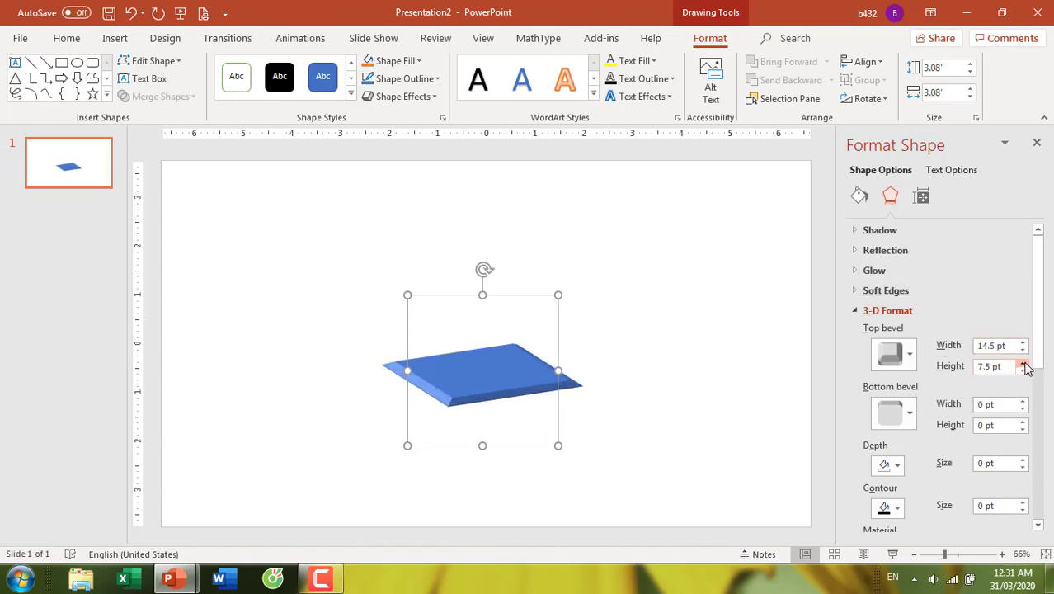
pyautogui.click(1022, 362)
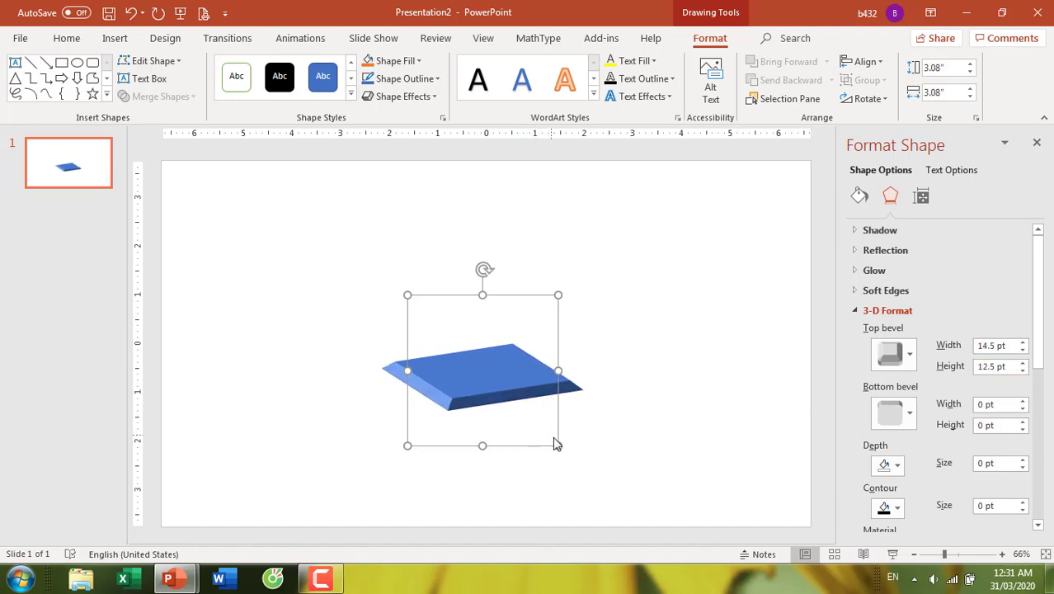
pyautogui.moveTo(558, 446); pyautogui.dragTo(583, 471)
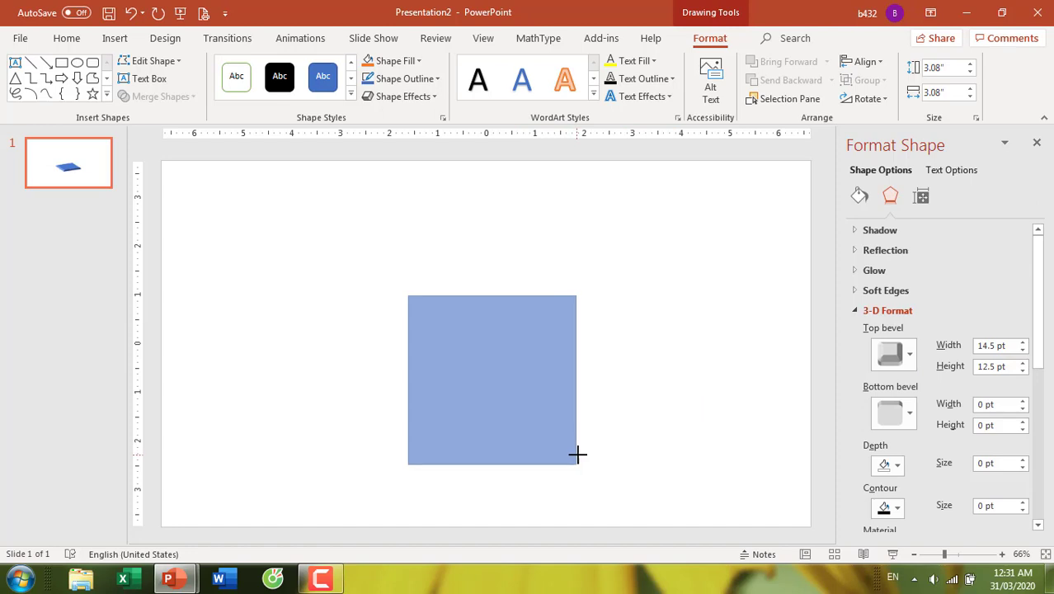
# - Move the base slab lower left, then stack a 2.9-inch copy on top of it
pyautogui.click(692, 433)
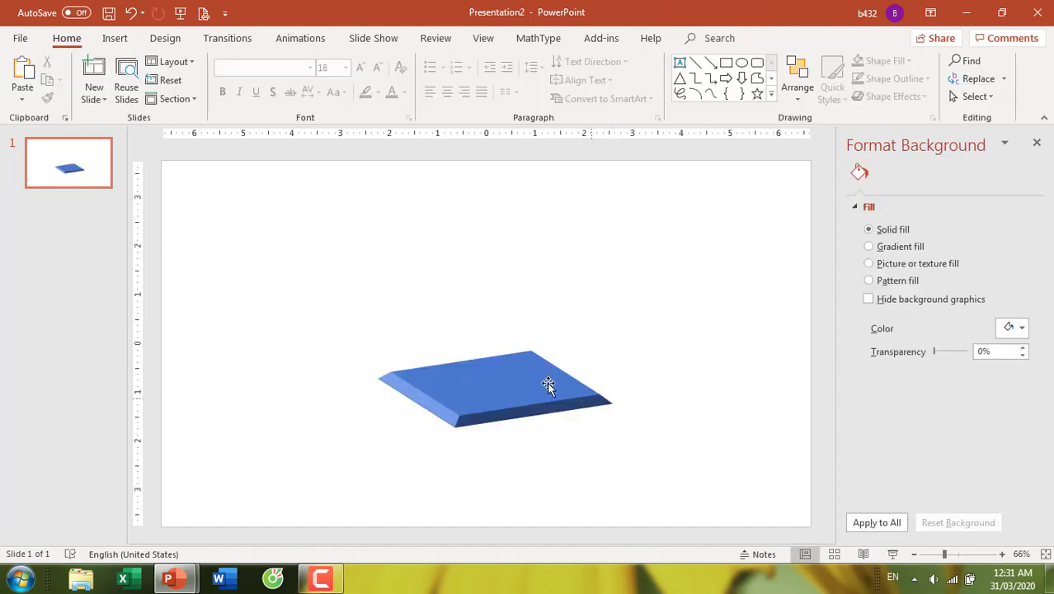
pyautogui.click(547, 381)
pyautogui.moveTo(536, 381)
pyautogui.mouseDown()
pyautogui.moveTo(465, 396)
pyautogui.moveTo(453, 379)
pyautogui.mouseUp()
pyautogui.hotkey('ctrl', 'd')
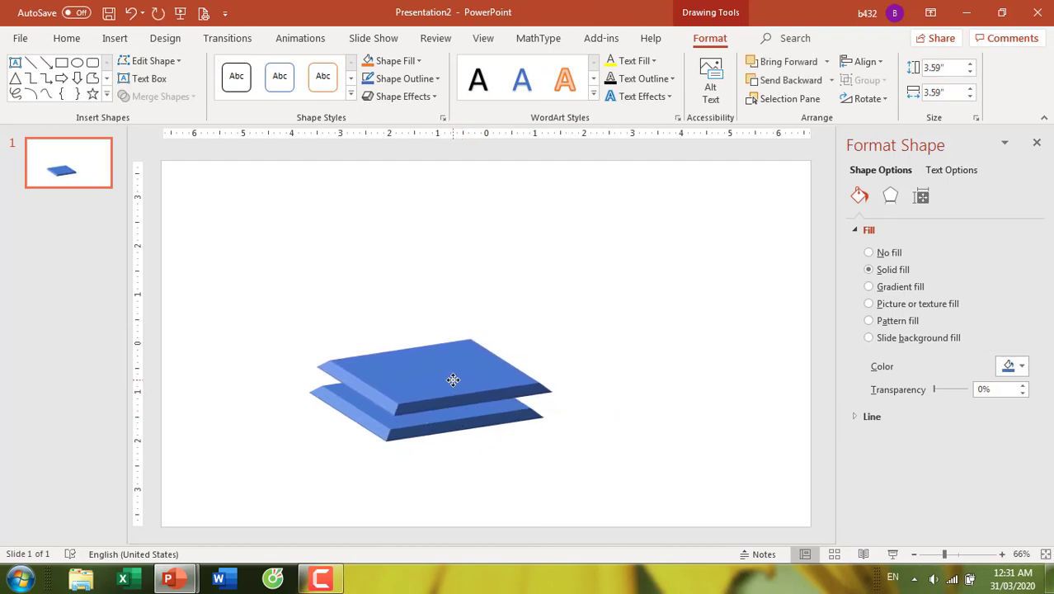
pyautogui.click(924, 201)
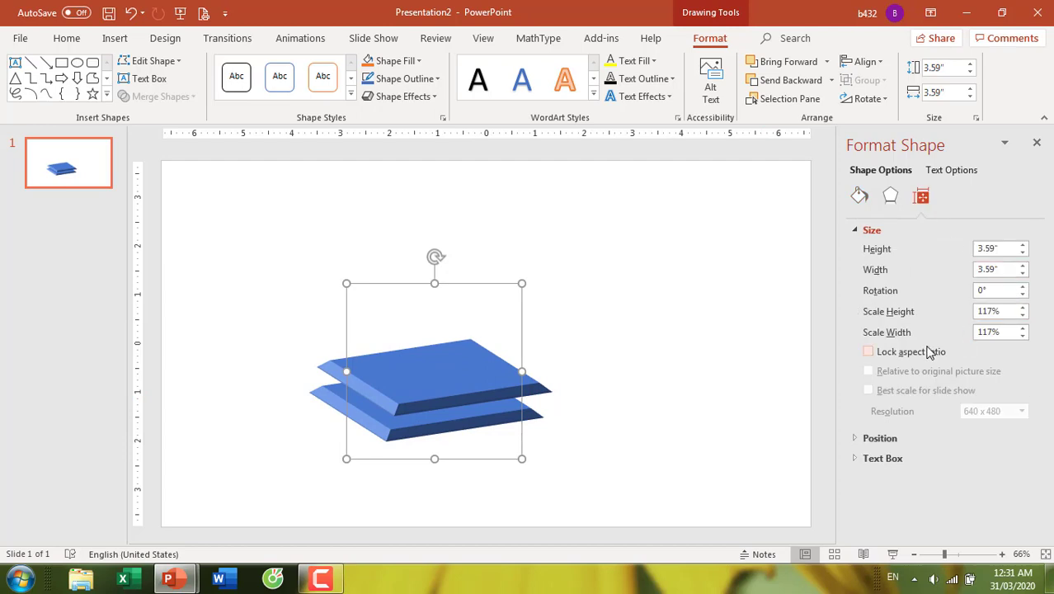
pyautogui.click(1021, 278)
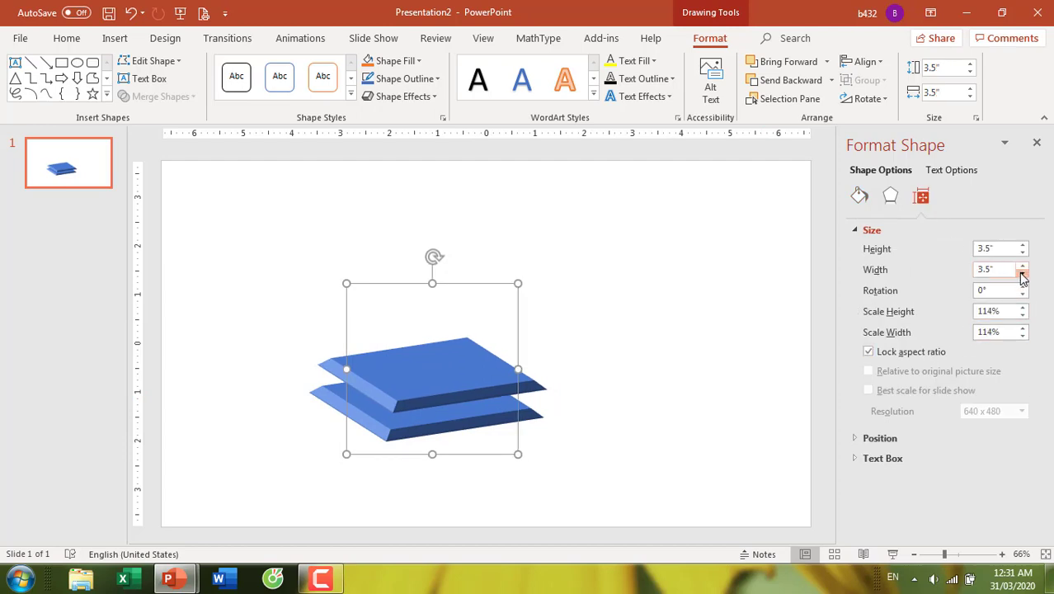
pyautogui.click(1021, 278)
pyautogui.click(1021, 278)
pyautogui.click(1022, 278)
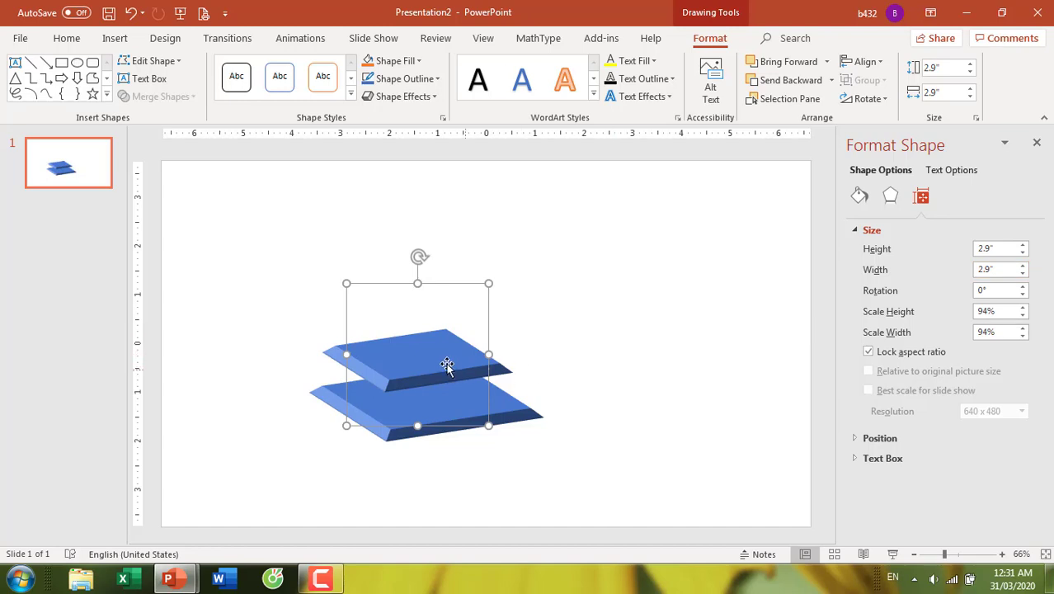
pyautogui.moveTo(446, 366)
pyautogui.mouseDown()
pyautogui.moveTo(450, 385)
pyautogui.moveTo(461, 383)
pyautogui.moveTo(462, 360)
pyautogui.mouseUp()
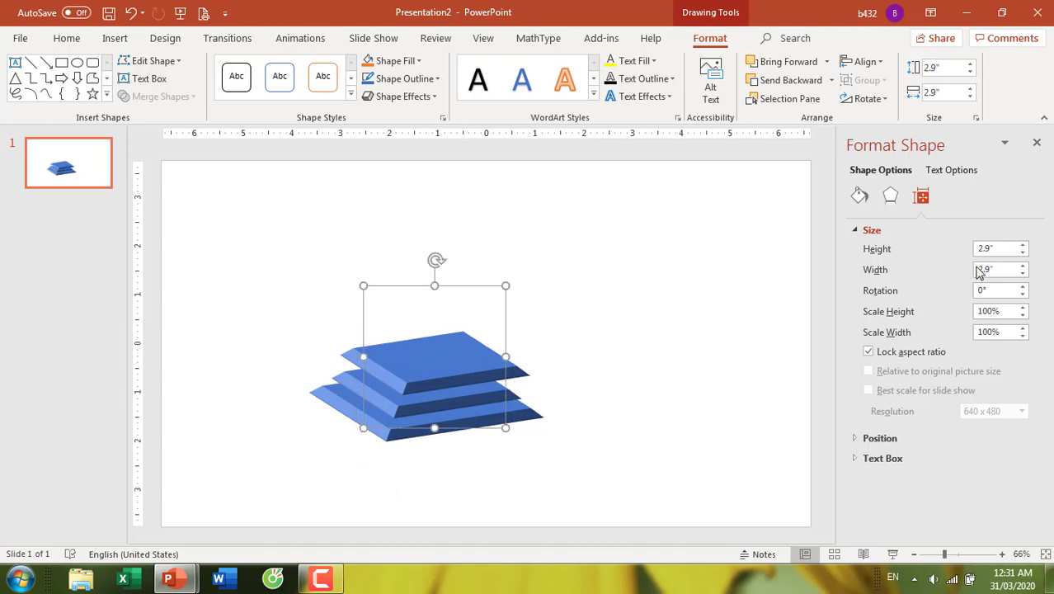
# - Add 2.5-inch and 1.9-inch copies as the third and fourth pyramid layers
pyautogui.click(1022, 278)
pyautogui.click(1023, 277)
pyautogui.click(1023, 277)
pyautogui.click(1022, 277)
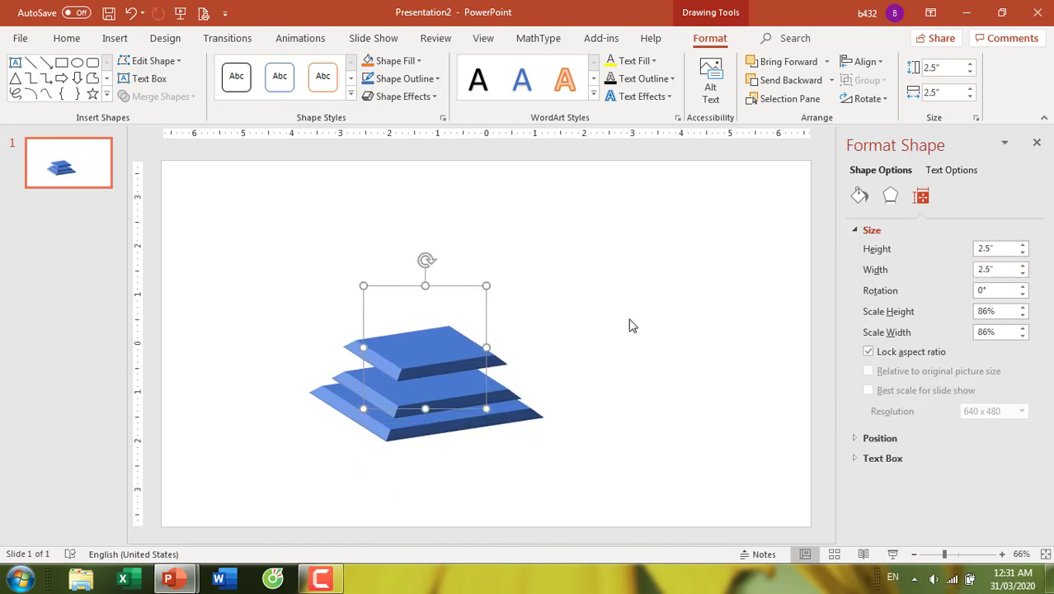
pyautogui.moveTo(440, 347)
pyautogui.mouseDown()
pyautogui.moveTo(444, 359)
pyautogui.moveTo(460, 332)
pyautogui.mouseUp()
pyautogui.hotkey('ctrl', 'v')
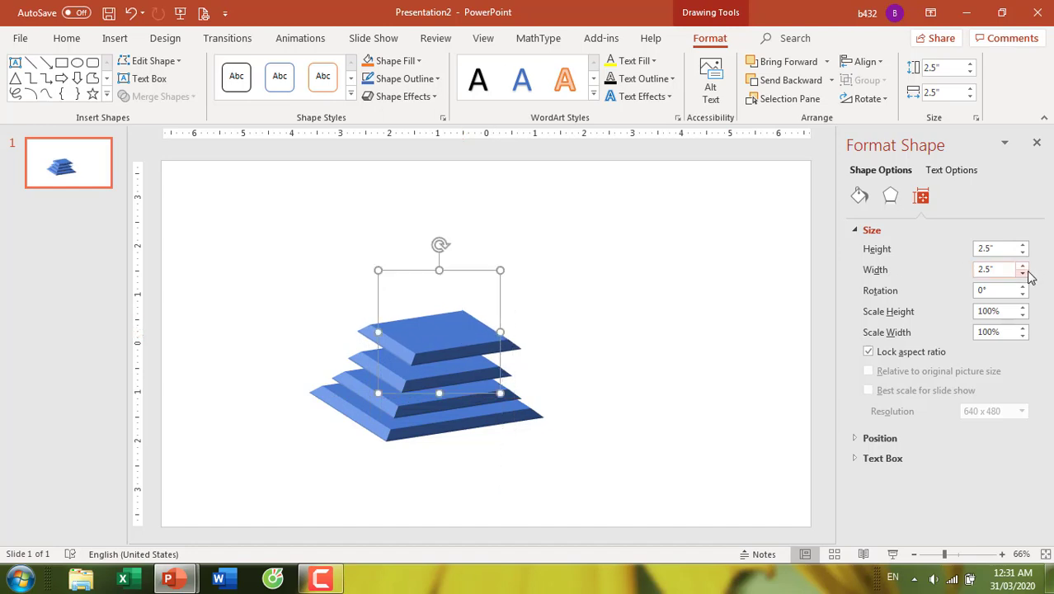
pyautogui.click(1022, 273)
pyautogui.click(1023, 273)
pyautogui.click(1023, 273)
pyautogui.click(1023, 273)
pyautogui.click(1023, 273)
pyautogui.click(1022, 273)
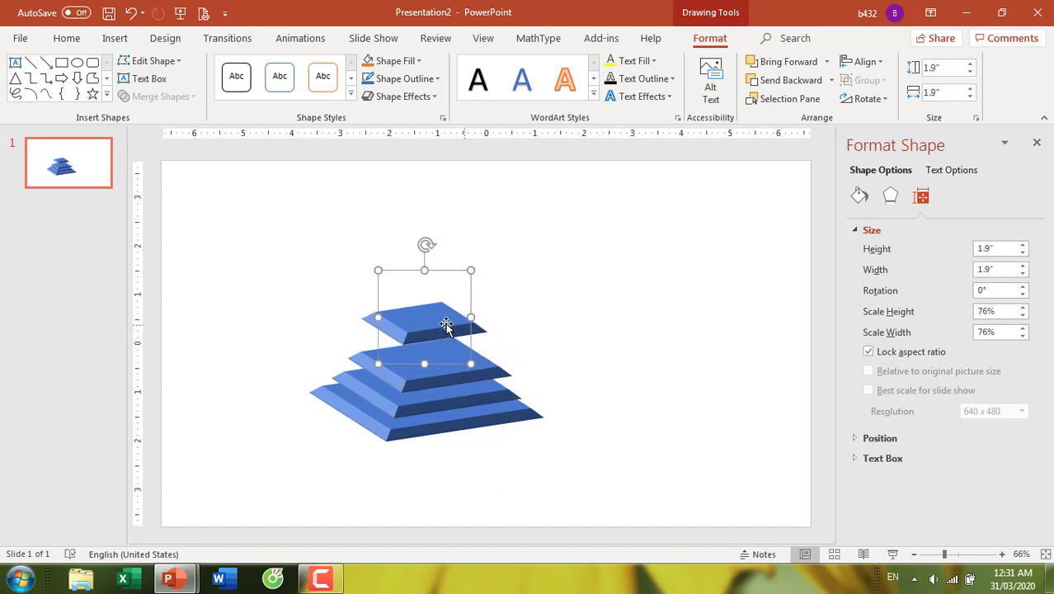
pyautogui.moveTo(445, 323)
pyautogui.mouseDown()
pyautogui.moveTo(451, 347)
pyautogui.moveTo(454, 308)
pyautogui.mouseUp()
# - Place a 1.4-inch slab as the topmost pyramid layer
pyautogui.hotkey('ctrl', 'z')
pyautogui.click(1023, 273)
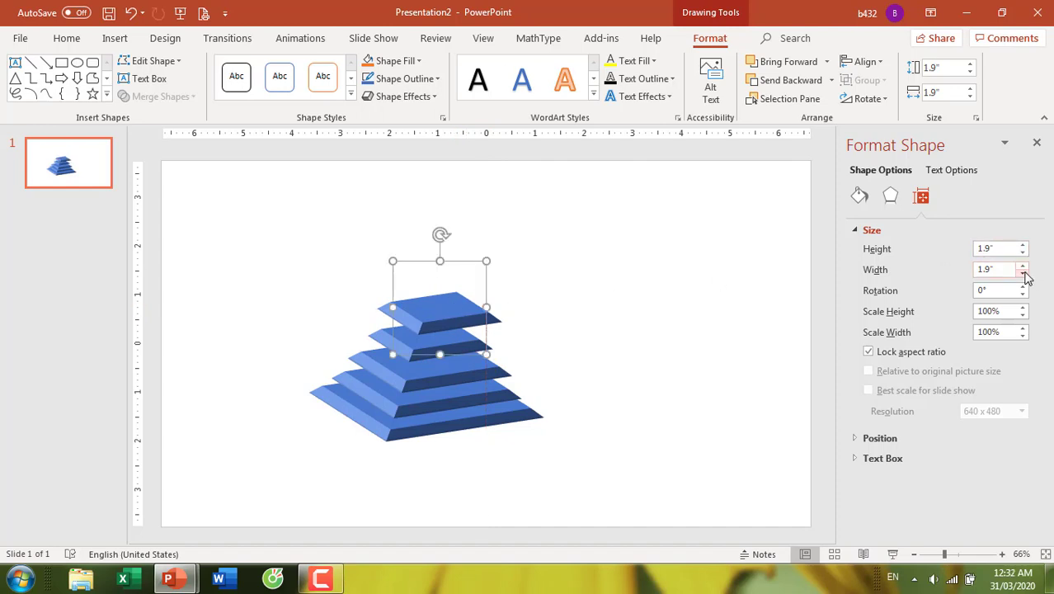
pyautogui.click(1022, 274)
pyautogui.click(1023, 274)
pyautogui.click(1023, 274)
pyautogui.click(1022, 274)
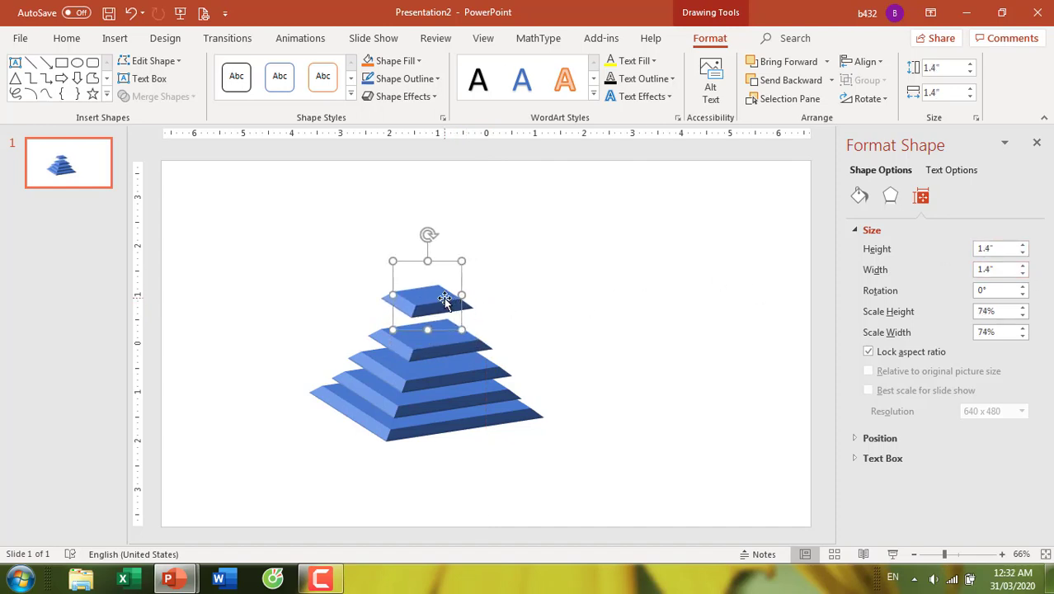
pyautogui.moveTo(449, 304); pyautogui.dragTo(449, 317)
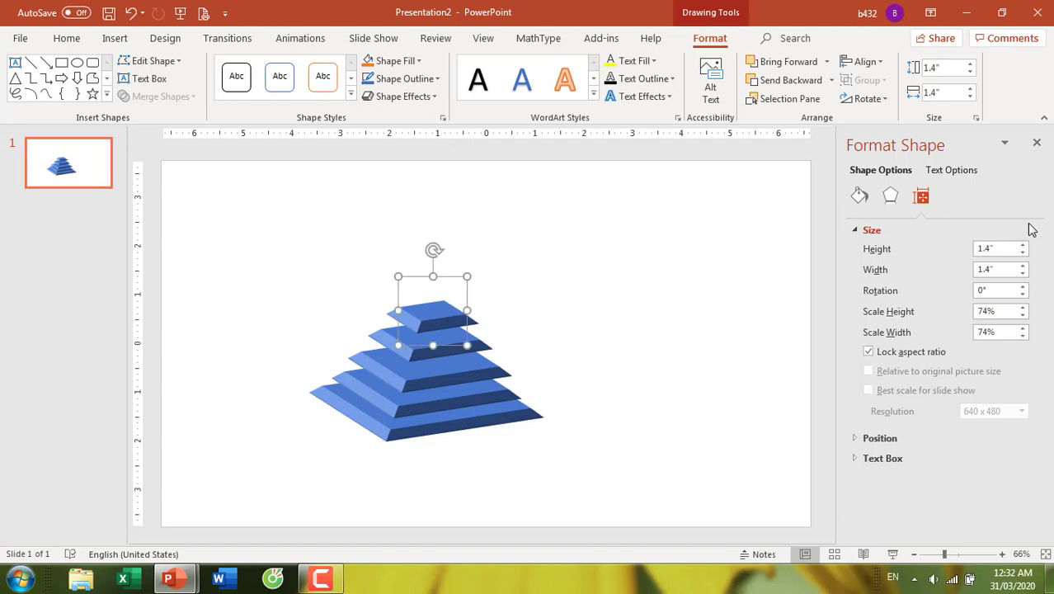
# - Enlarge the top layer's bevel, raising its height to 26.5 pt, and lift it slightly
pyautogui.click(891, 198)
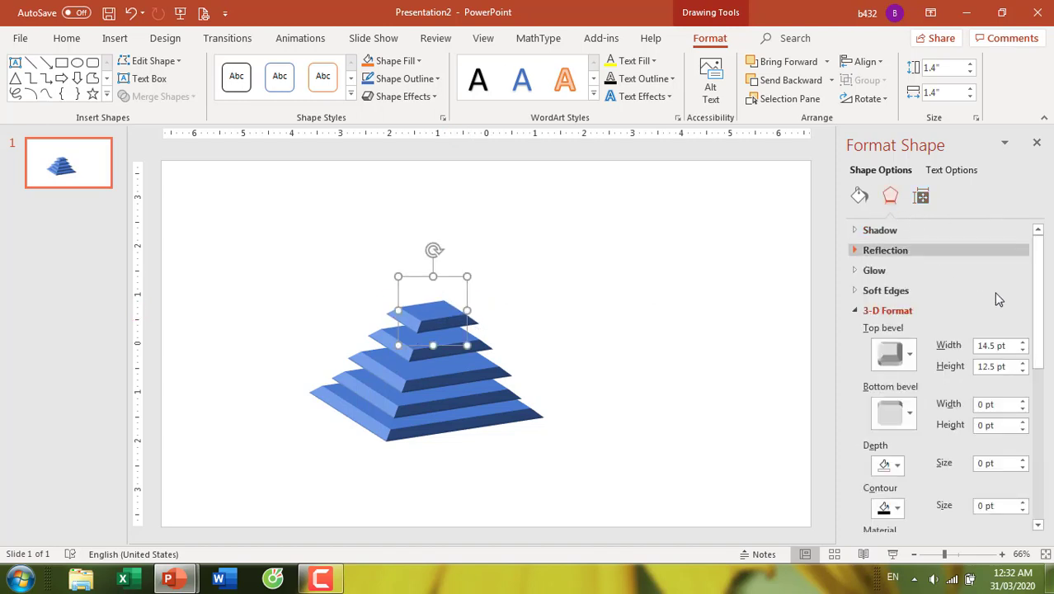
pyautogui.click(1022, 345)
pyautogui.click(1023, 345)
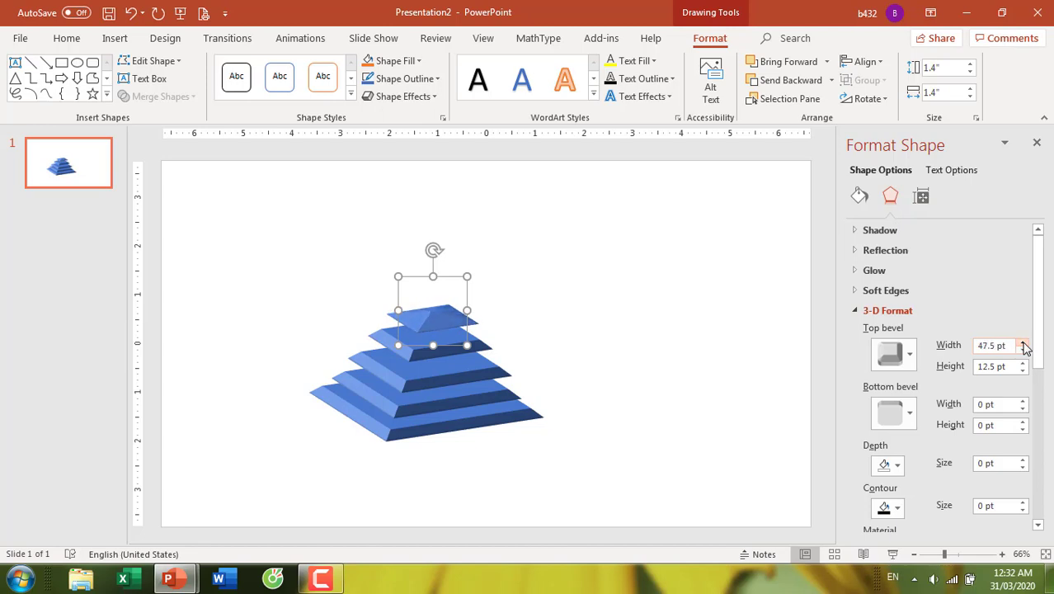
pyautogui.click(1023, 345)
pyautogui.click(1022, 364)
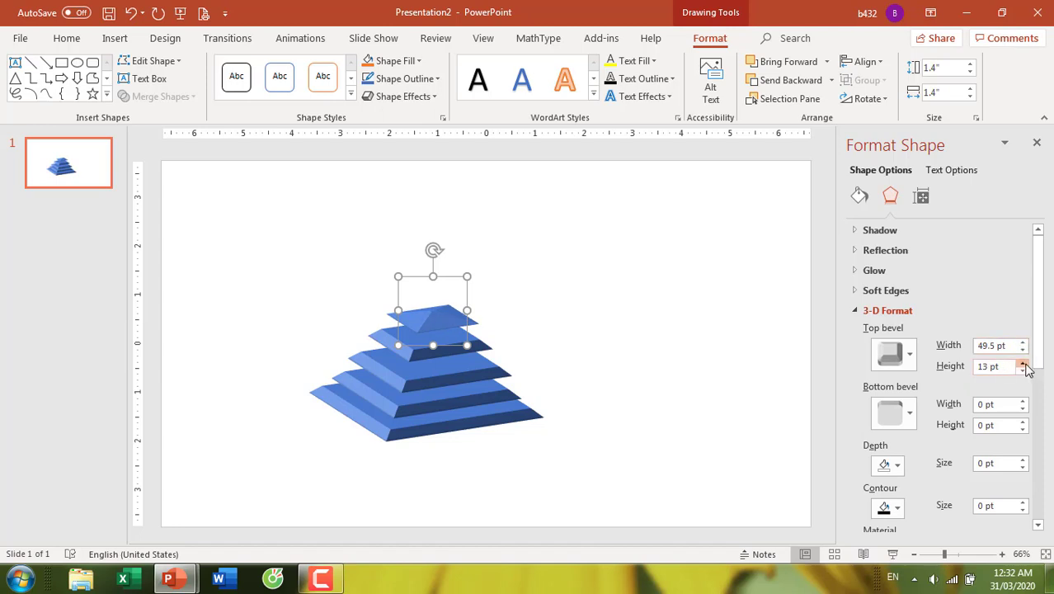
pyautogui.click(1022, 364)
pyautogui.click(1022, 364)
pyautogui.click(1023, 364)
pyautogui.click(1023, 363)
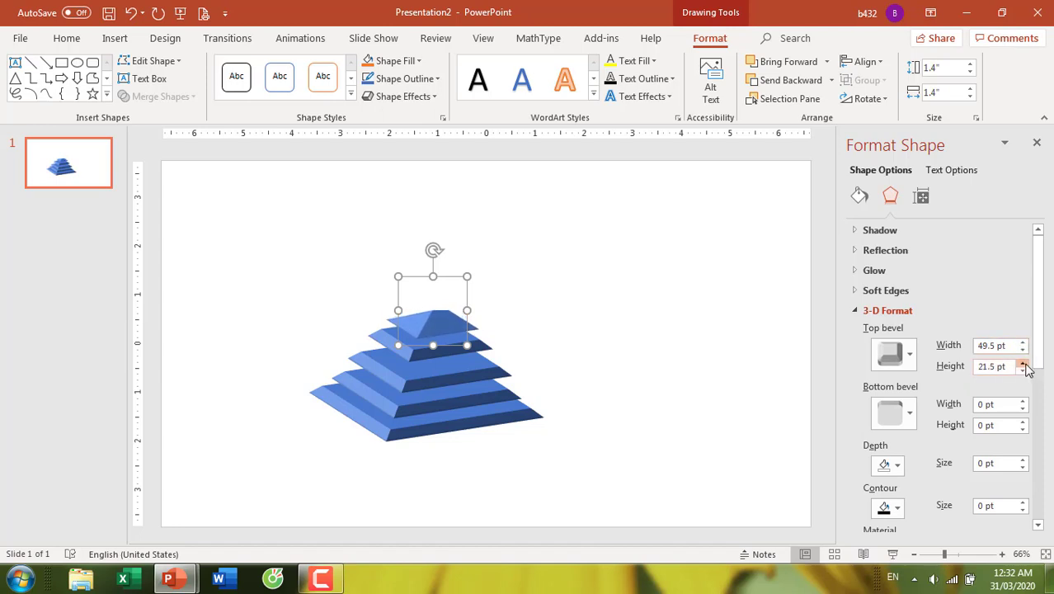
pyautogui.click(1023, 364)
pyautogui.click(1022, 363)
pyautogui.click(1023, 363)
pyautogui.click(1023, 363)
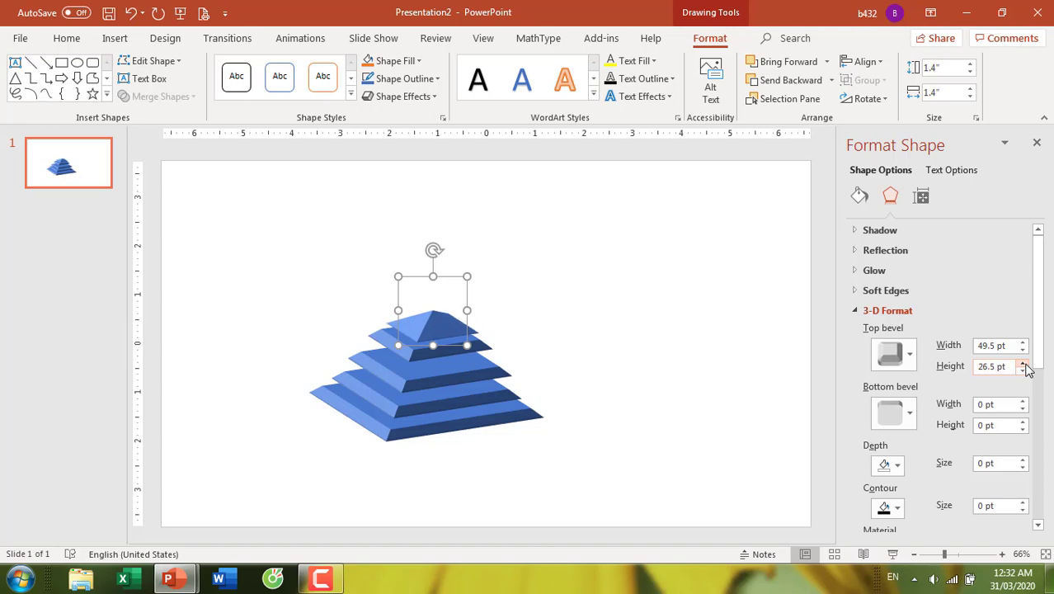
pyautogui.moveTo(447, 326); pyautogui.dragTo(446, 314)
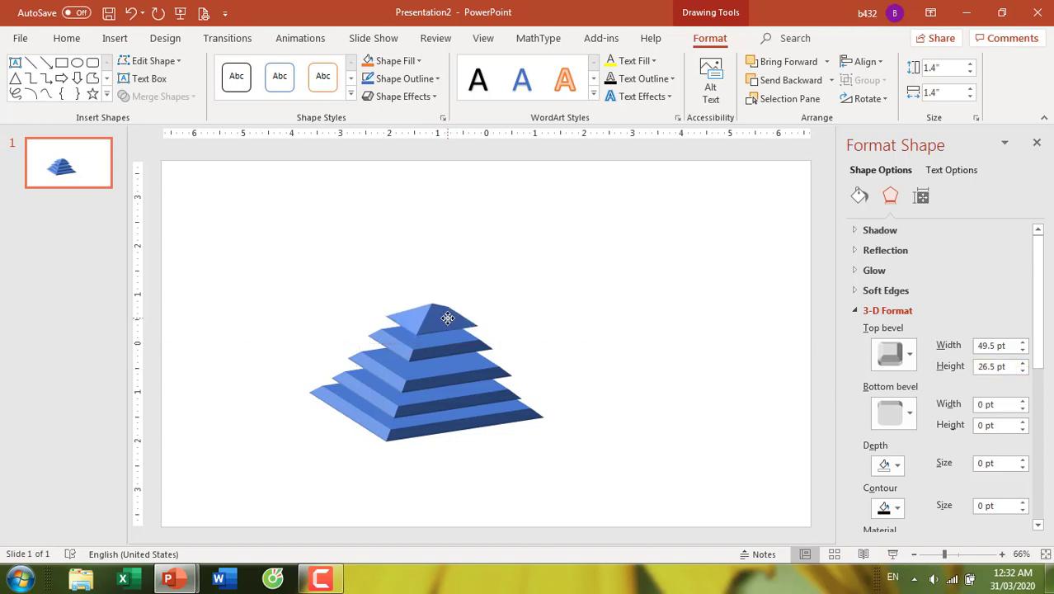
# - Nudge the top layer down onto the second pyramid layer
pyautogui.click(430, 355)
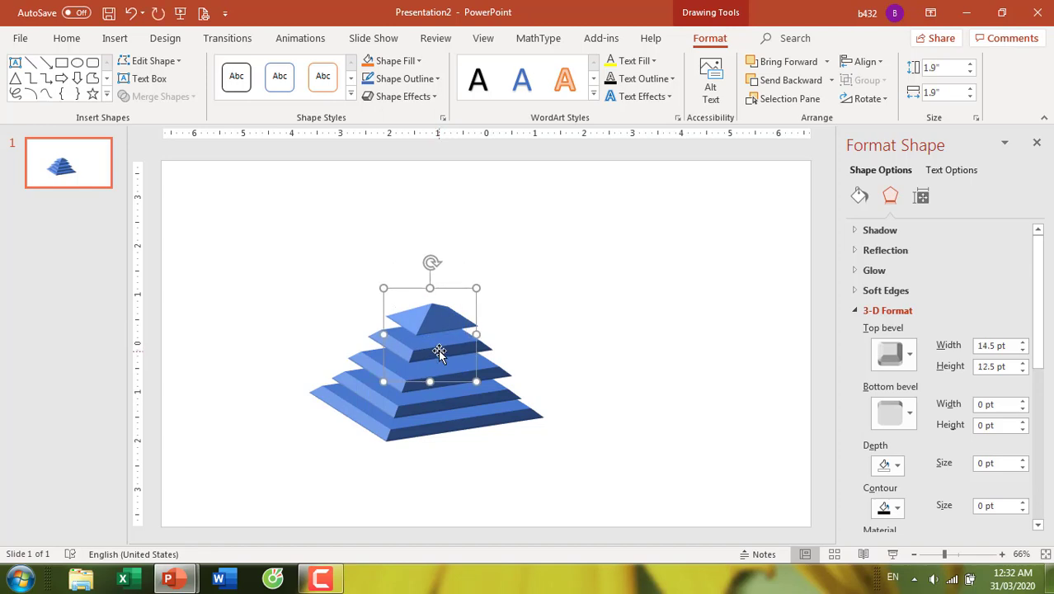
pyautogui.click(446, 324)
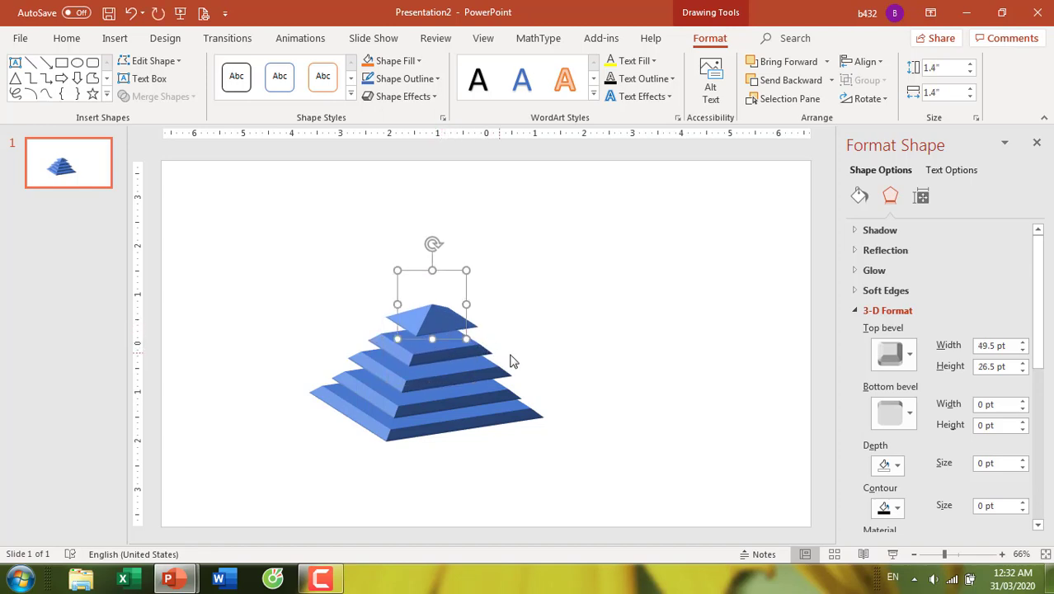
pyautogui.press('Down')
pyautogui.hotkey('ctrl', 'Down')
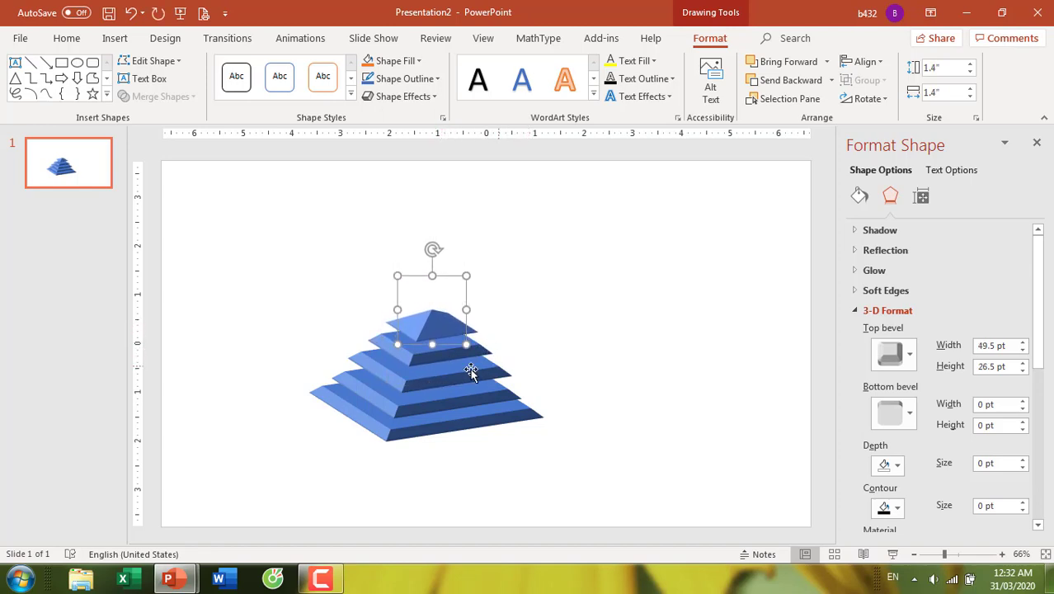
pyautogui.click(427, 363)
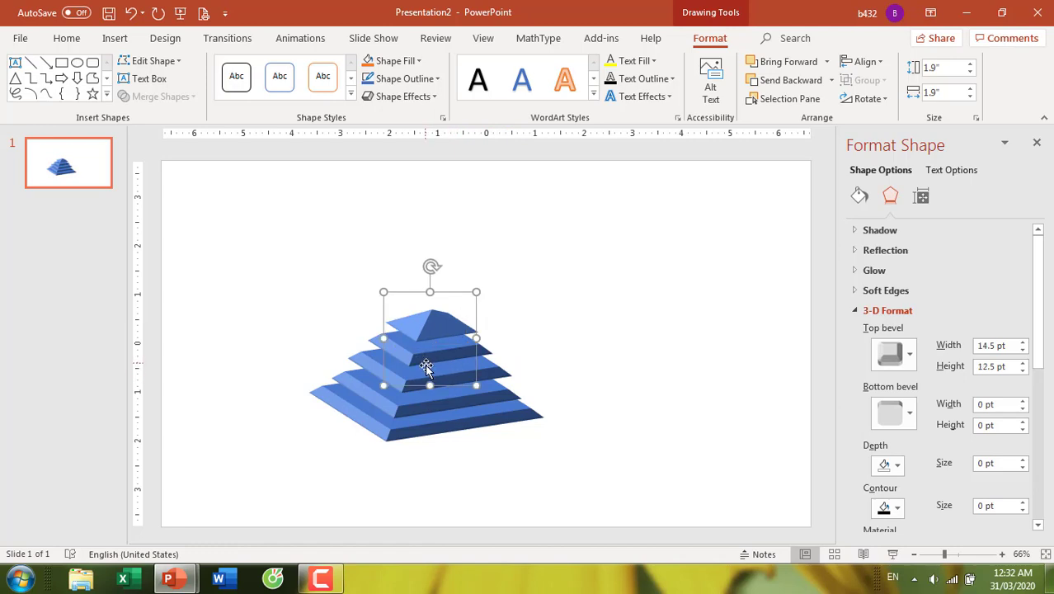
pyautogui.click(625, 375)
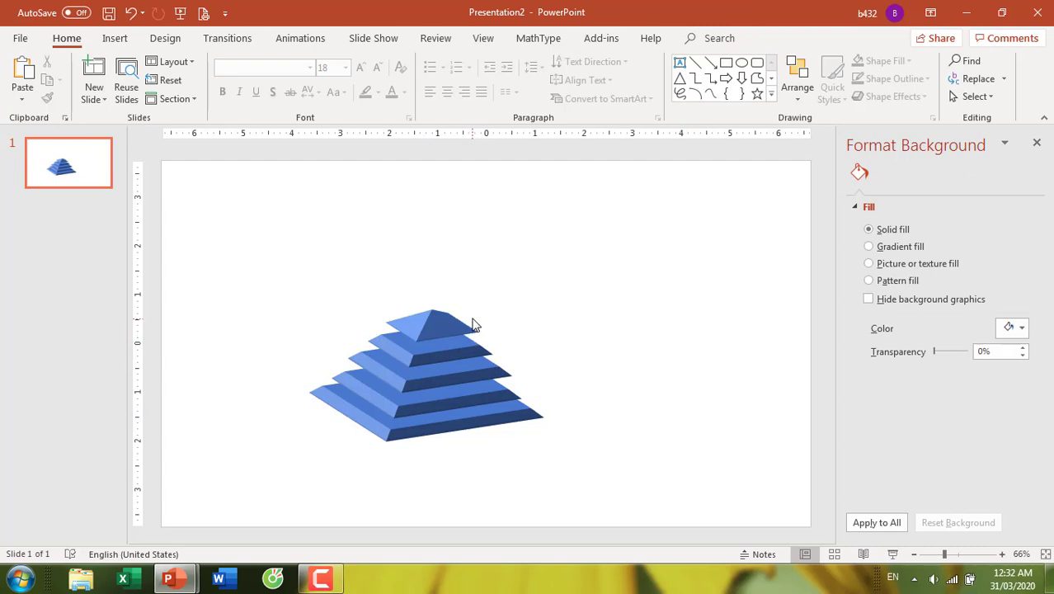
# - Set the top layer's bevel to 50.5 pt wide and 39.5 pt high
pyautogui.click(444, 323)
pyautogui.click(890, 196)
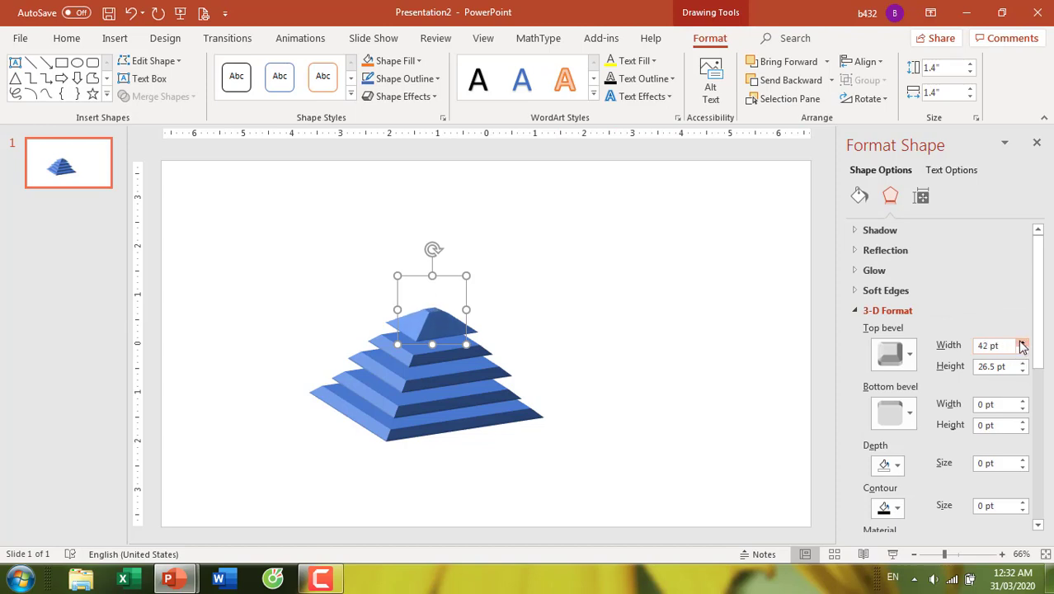
pyautogui.click(1021, 342)
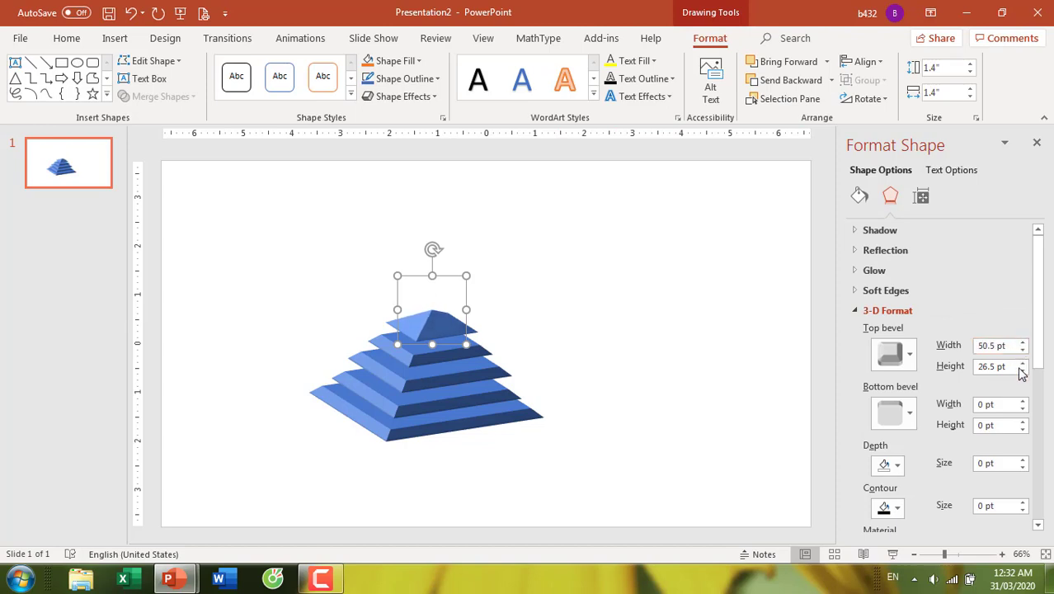
pyautogui.click(1020, 363)
pyautogui.click(1021, 363)
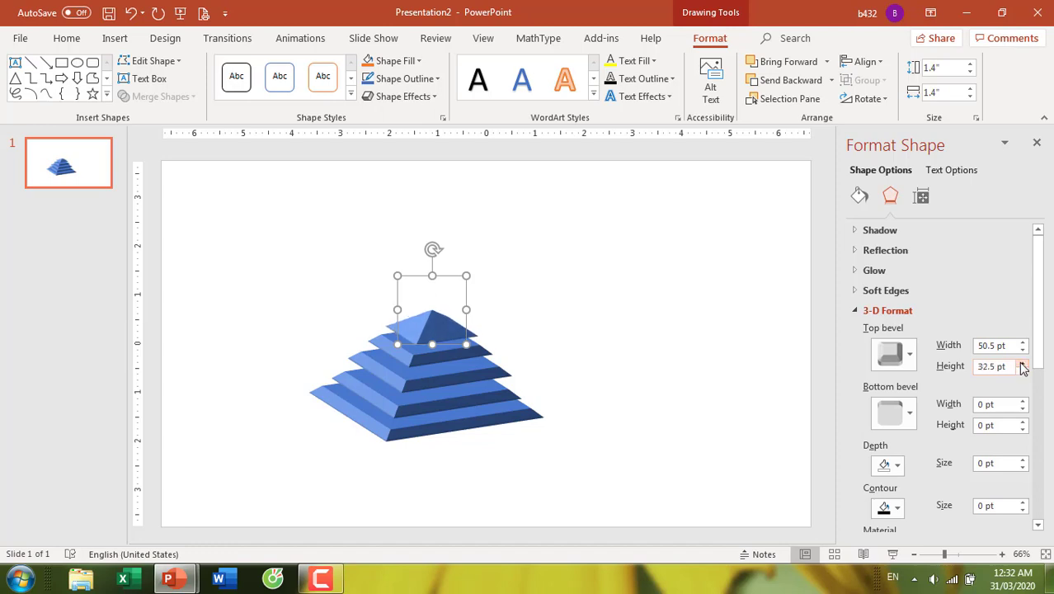
pyautogui.click(1020, 363)
pyautogui.click(1020, 363)
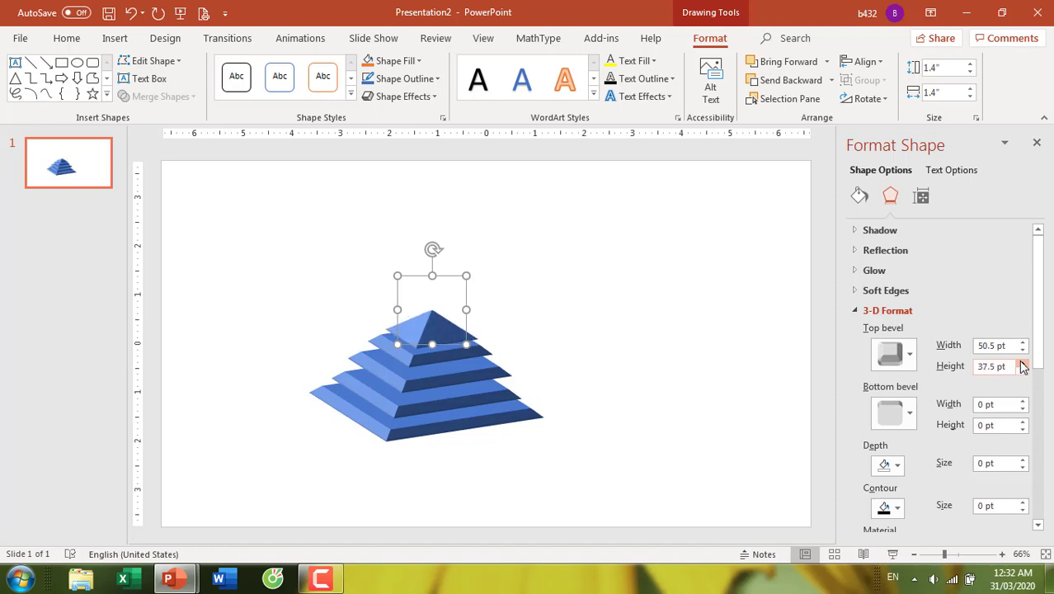
pyautogui.click(1022, 364)
pyautogui.click(1023, 364)
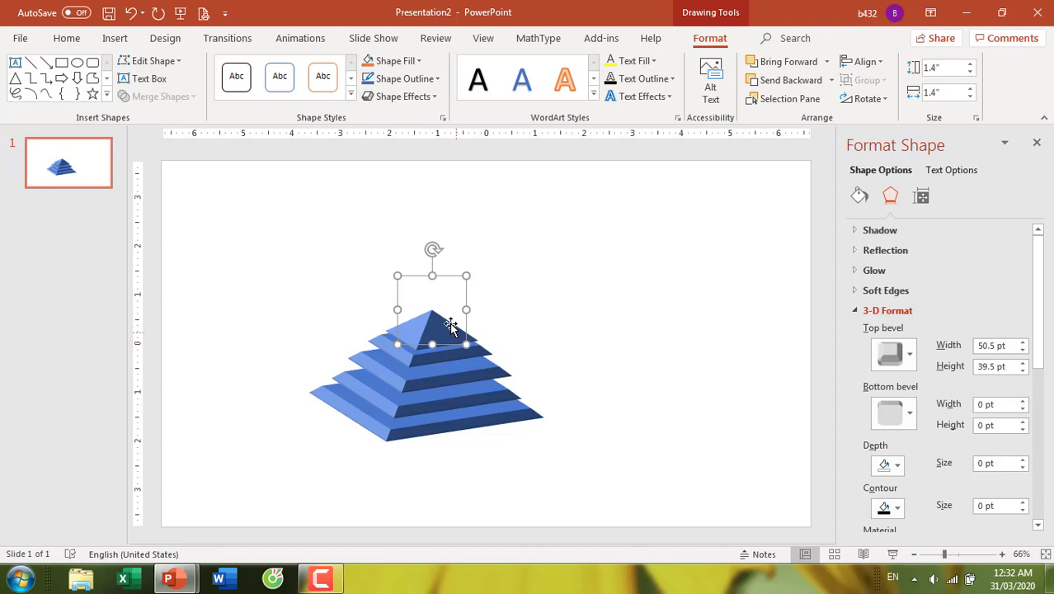
# - Seat the pointed peak neatly onto the layer below
pyautogui.moveTo(450, 326); pyautogui.dragTo(448, 311)
pyautogui.hotkey('ctrl', 'Down')
pyautogui.hotkey('ctrl', 'Down')
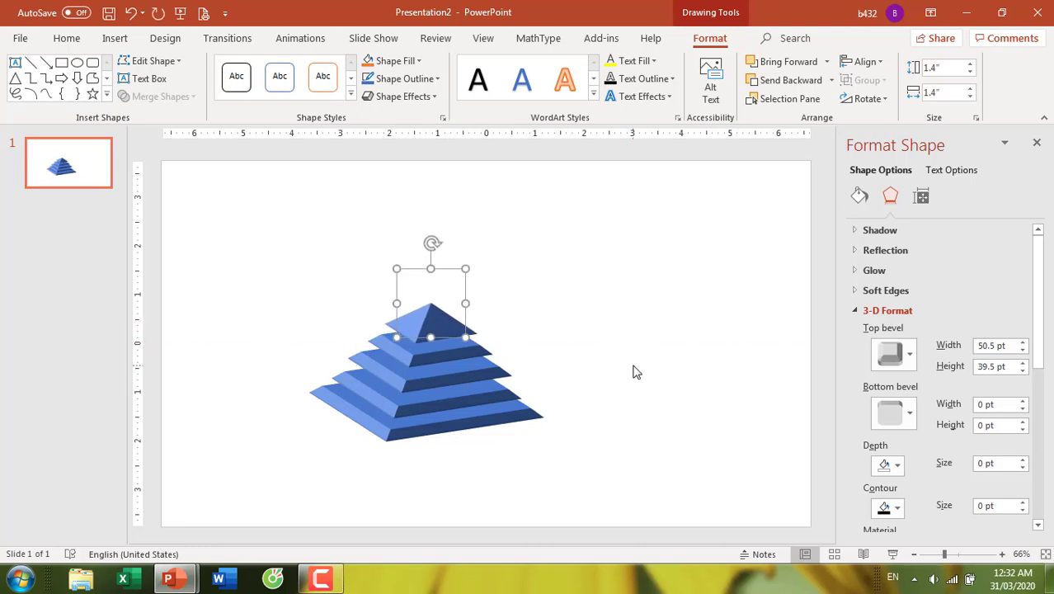
pyautogui.hotkey('ctrl', 'Down')
# - Recolour the bottom two pyramid layers with standard blues from More Colors
pyautogui.click(545, 409)
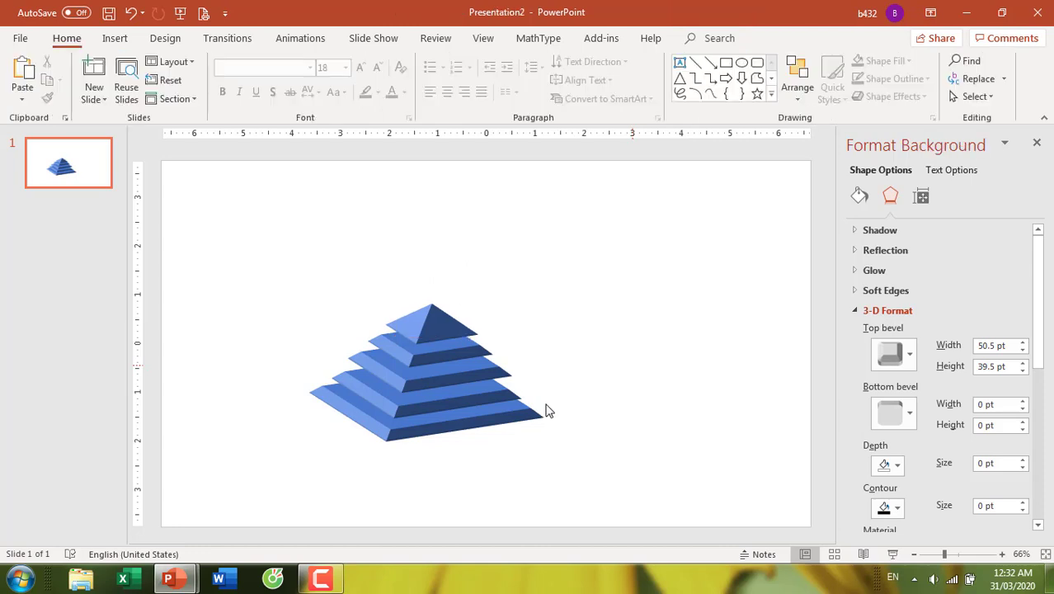
pyautogui.click(496, 421)
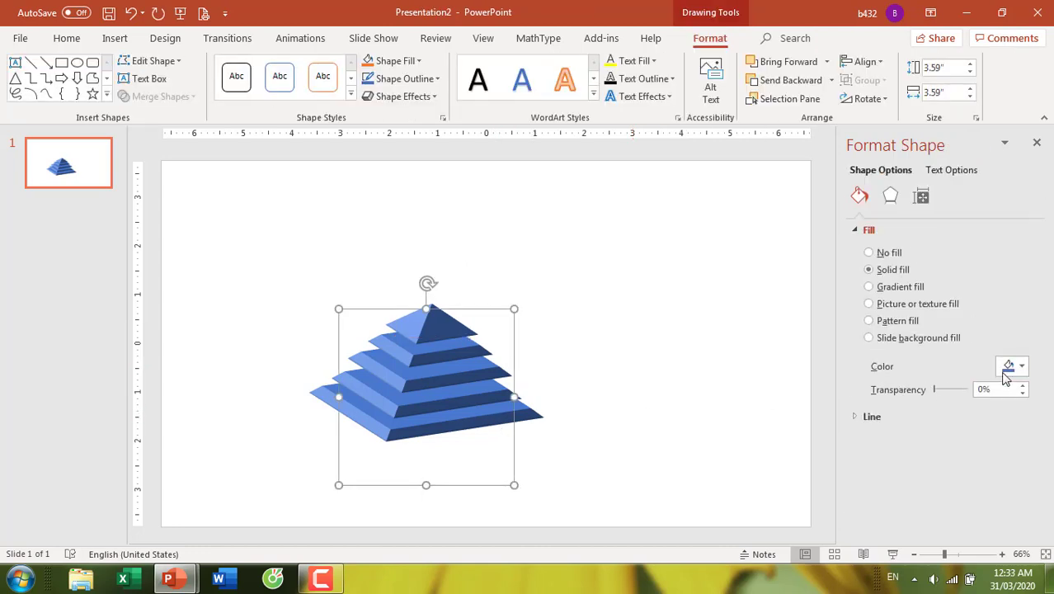
pyautogui.click(1020, 369)
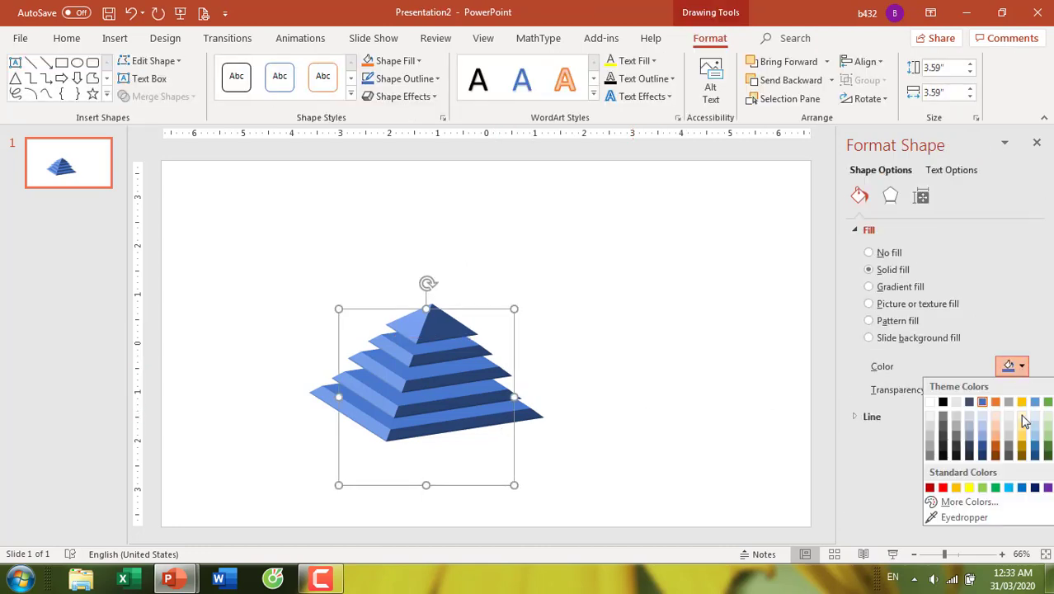
pyautogui.click(998, 503)
pyautogui.click(428, 154)
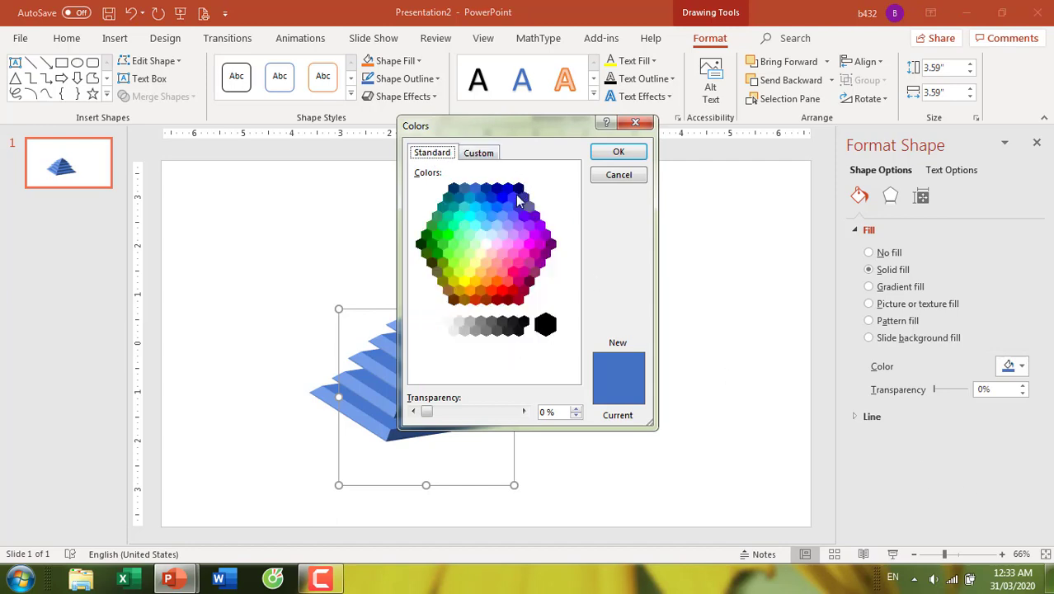
pyautogui.click(517, 196)
pyautogui.click(619, 152)
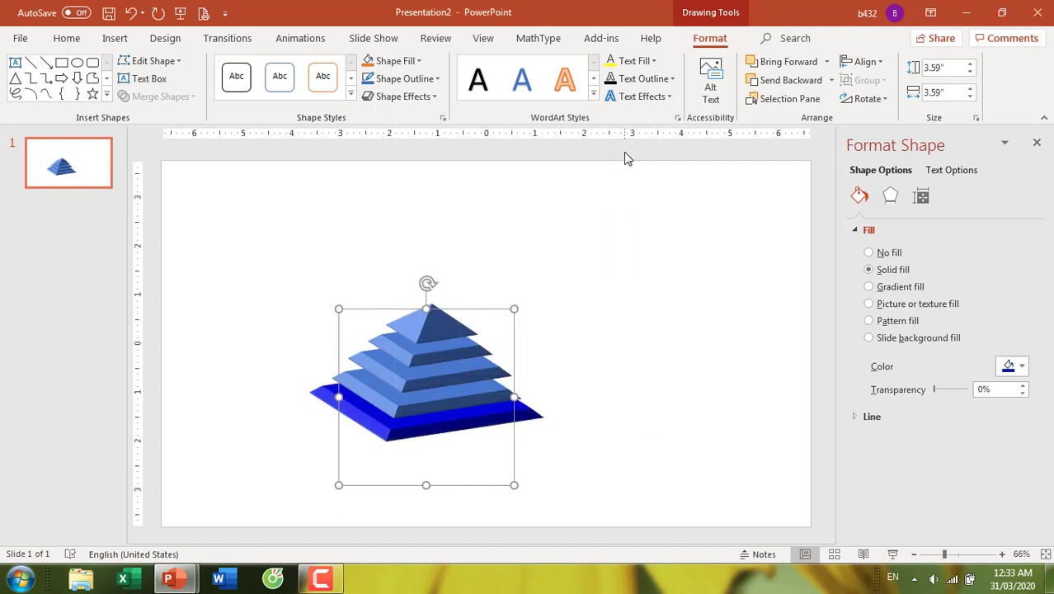
pyautogui.click(596, 311)
pyautogui.click(438, 394)
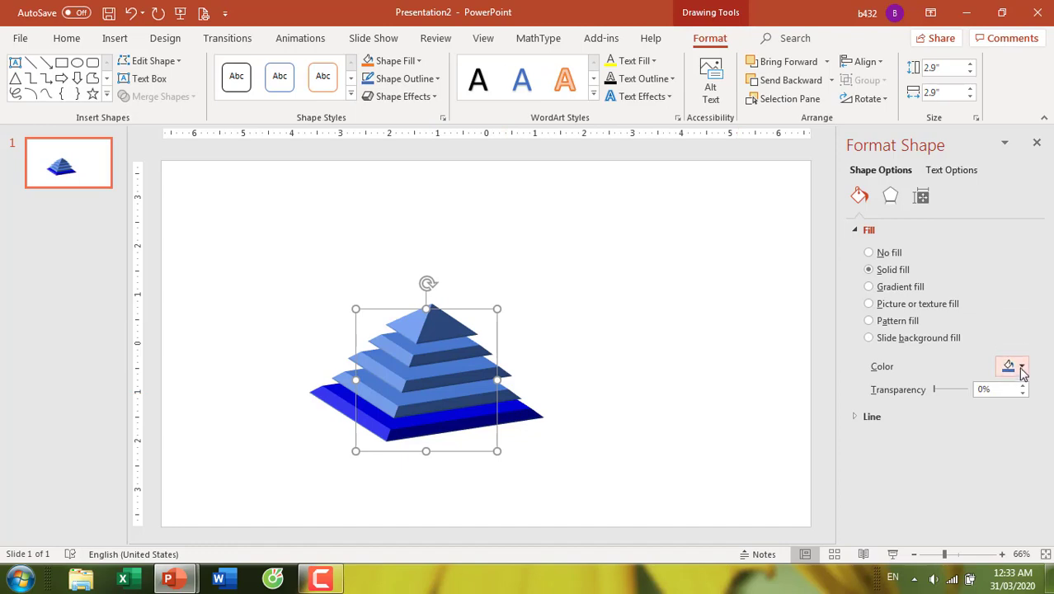
pyautogui.click(1021, 368)
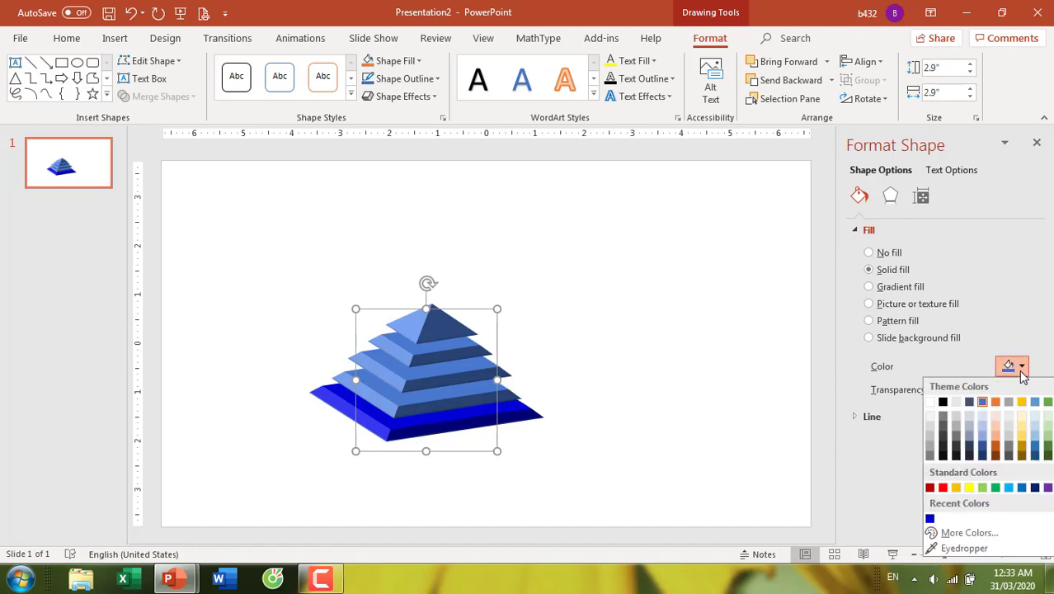
pyautogui.click(965, 533)
pyautogui.click(437, 154)
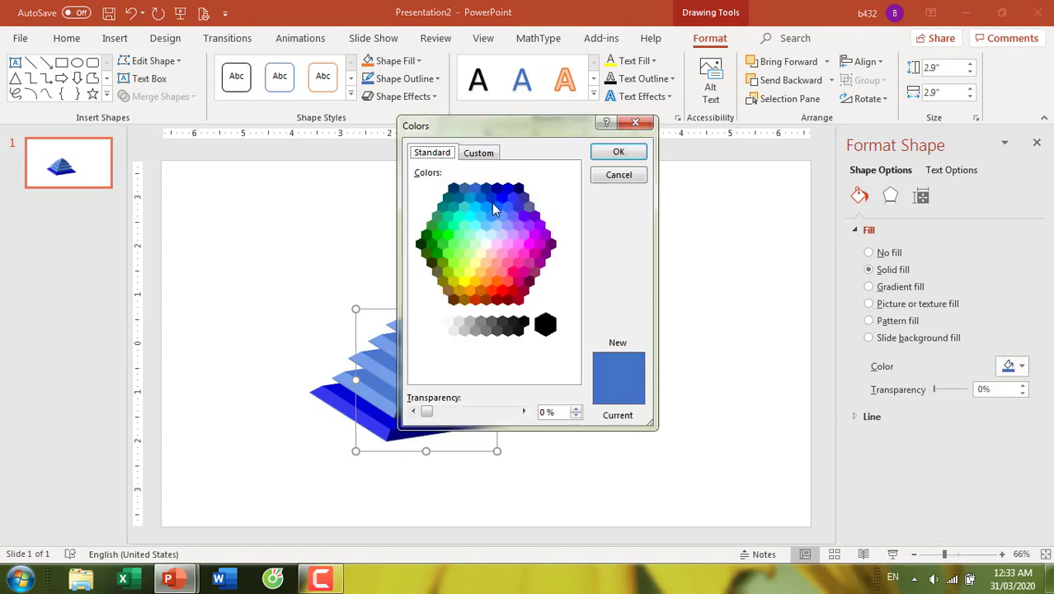
pyautogui.click(513, 202)
pyautogui.click(618, 151)
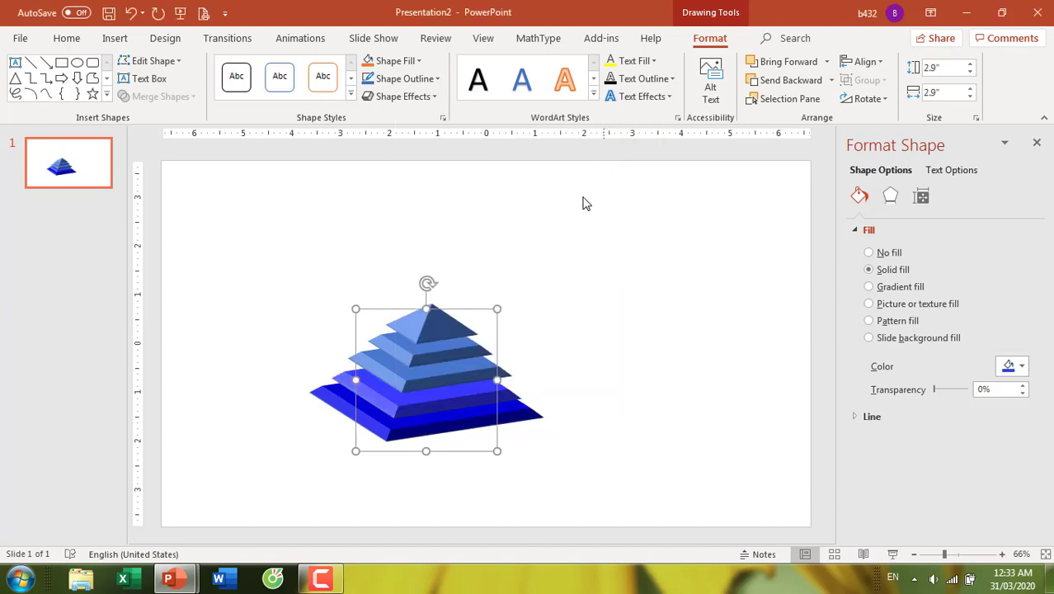
# - Give the third and fourth layers progressively lighter standard blues
pyautogui.click(493, 350)
pyautogui.click(440, 373)
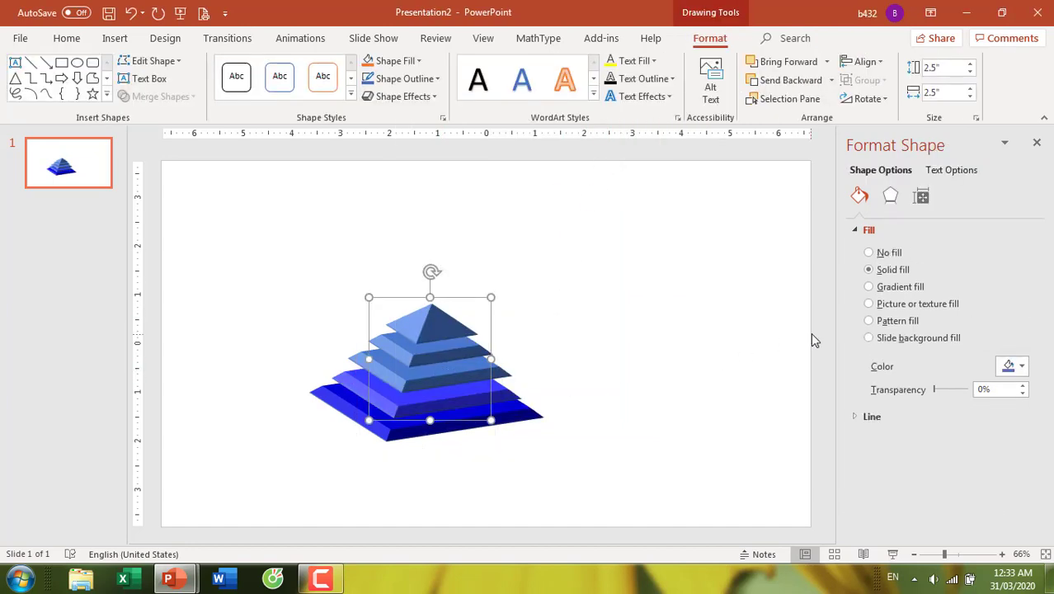
pyautogui.click(1021, 365)
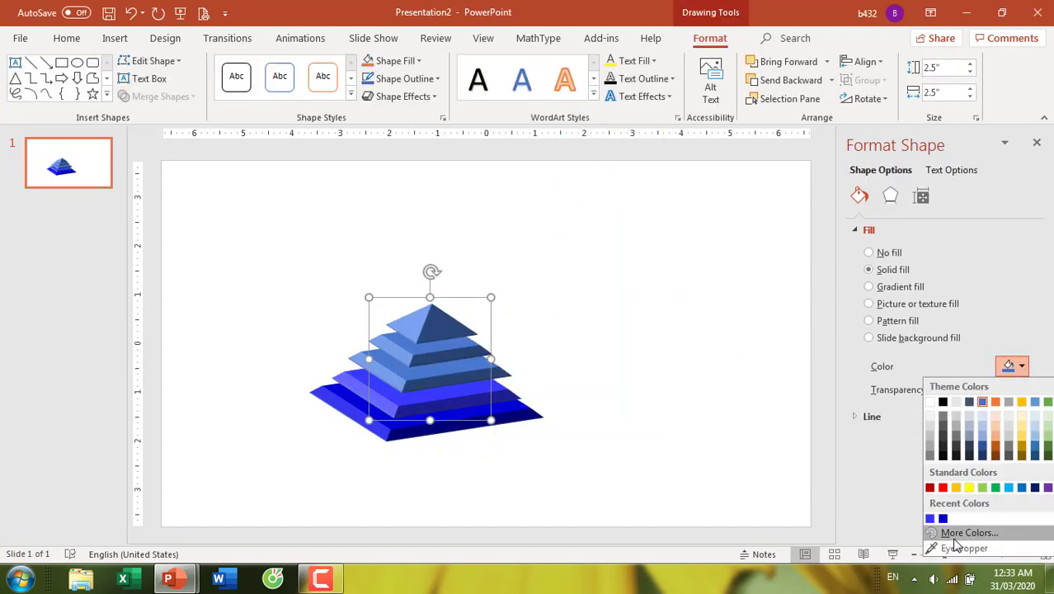
pyautogui.click(949, 530)
pyautogui.click(439, 154)
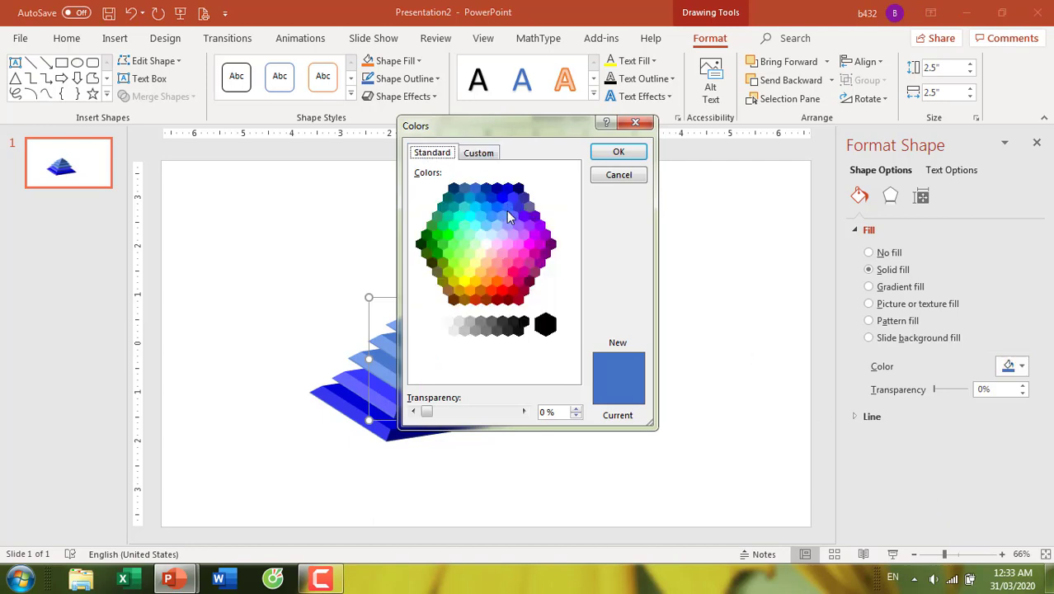
pyautogui.click(508, 207)
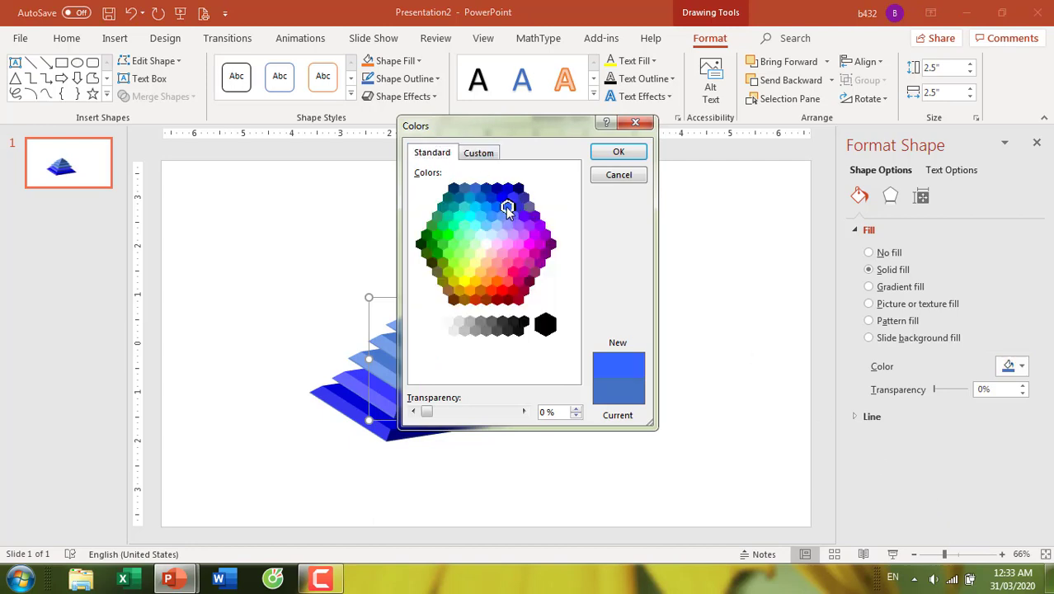
pyautogui.click(618, 152)
pyautogui.click(440, 351)
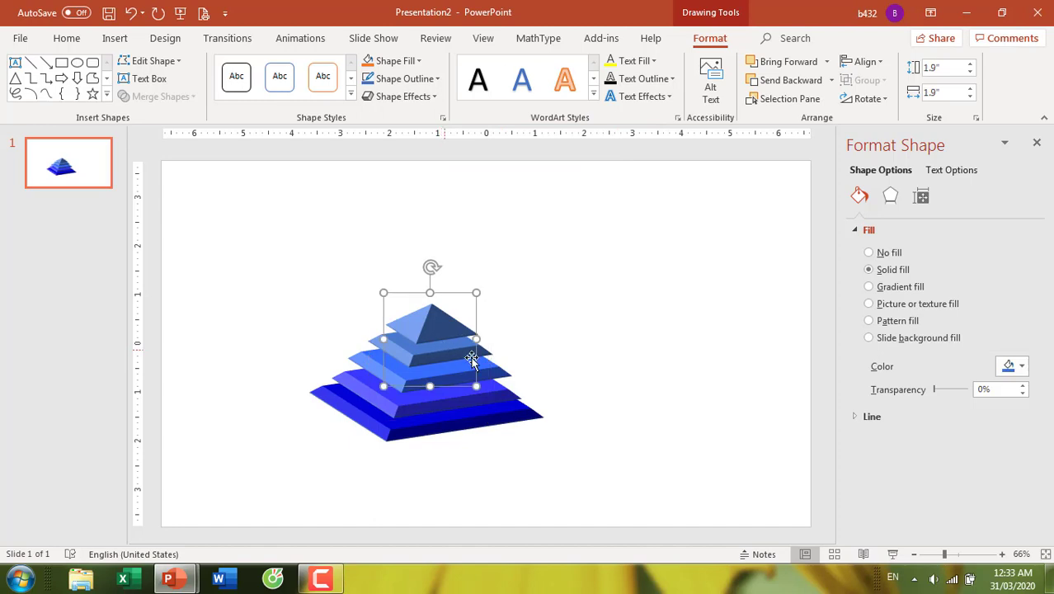
pyautogui.click(1022, 366)
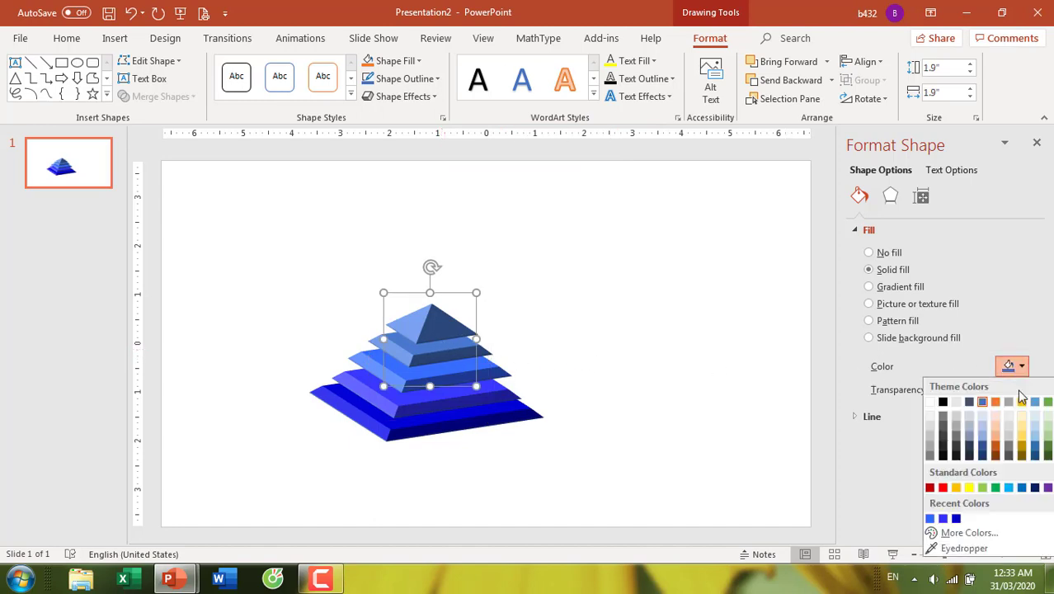
pyautogui.click(957, 533)
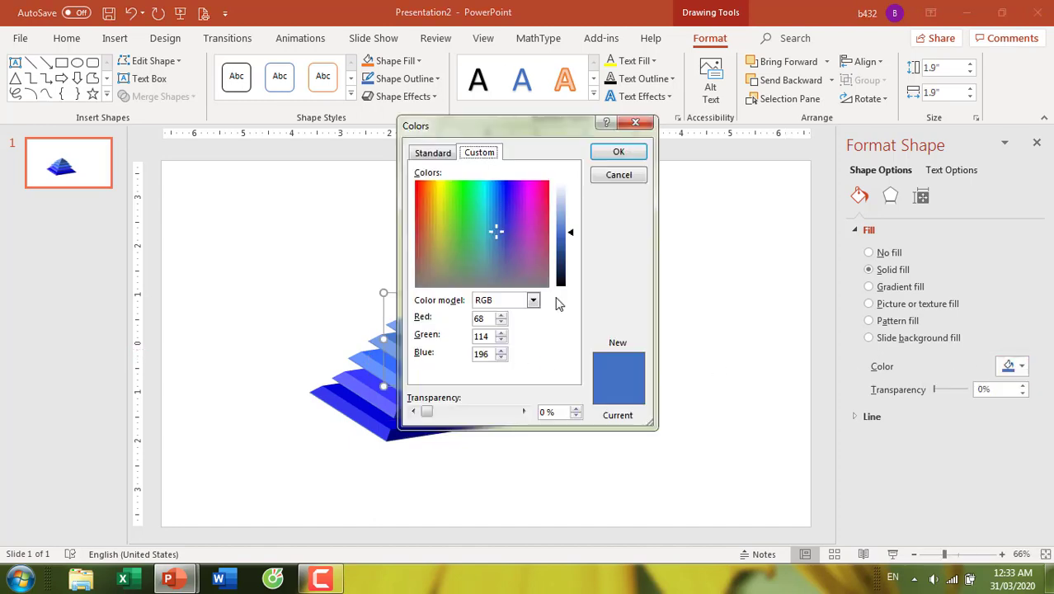
pyautogui.click(437, 153)
pyautogui.click(504, 214)
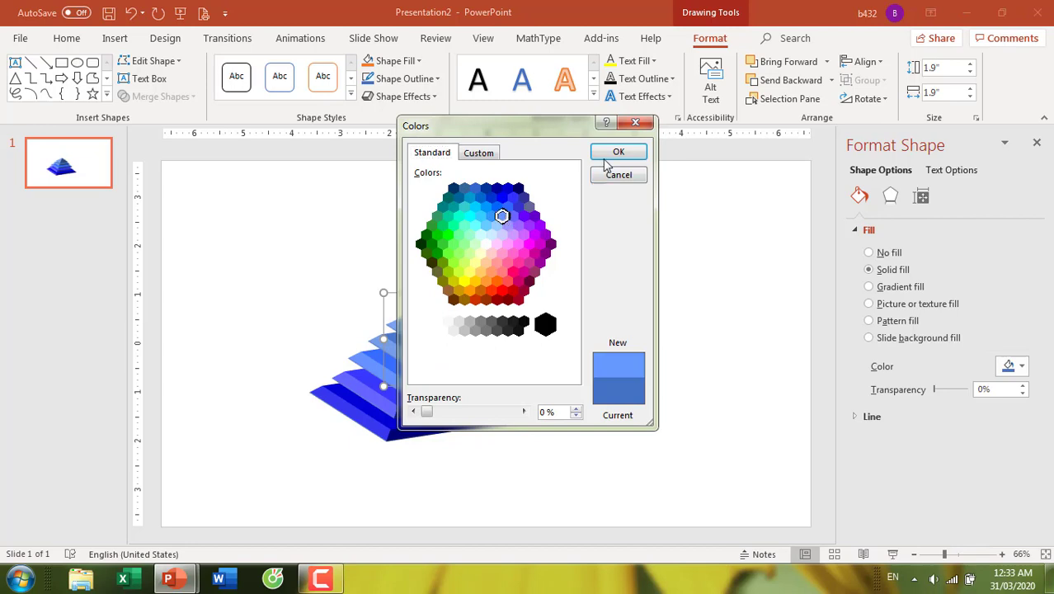
pyautogui.click(619, 152)
# - Fill the top cap of the pyramid with orange-gold
pyautogui.click(552, 280)
pyautogui.doubleClick(430, 318)
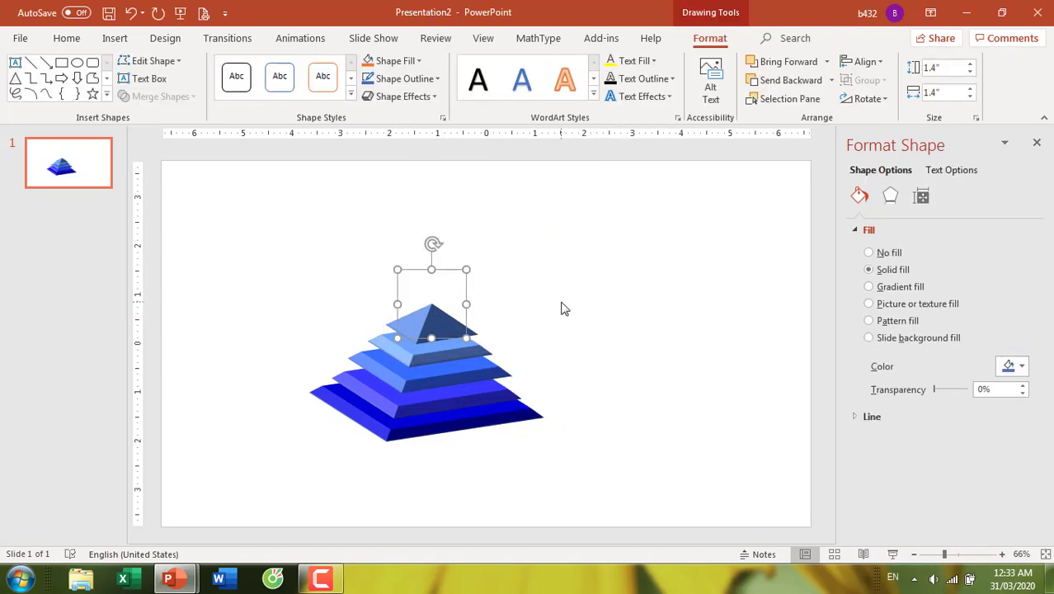
pyautogui.click(1020, 368)
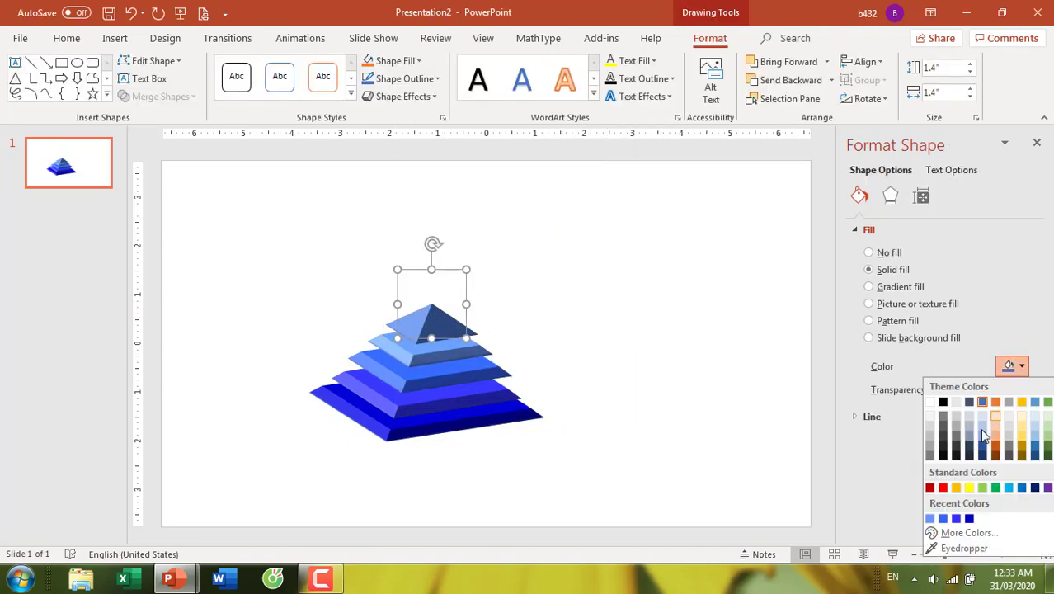
pyautogui.click(956, 488)
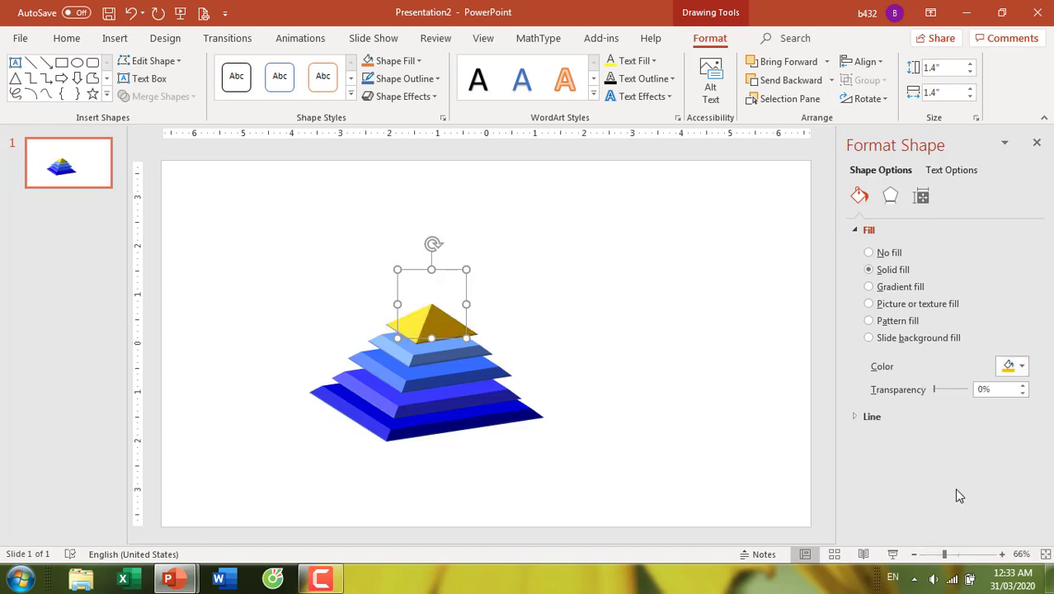
# - Set all pyramid layers to 12% fill transparency and group them
pyautogui.click(606, 445)
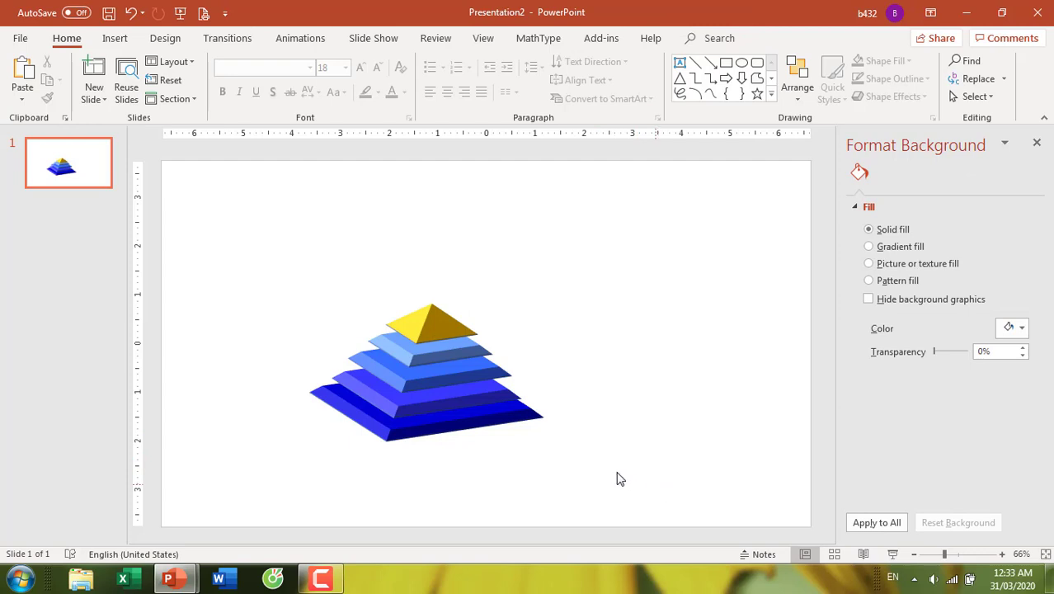
pyautogui.moveTo(658, 488); pyautogui.dragTo(254, 231)
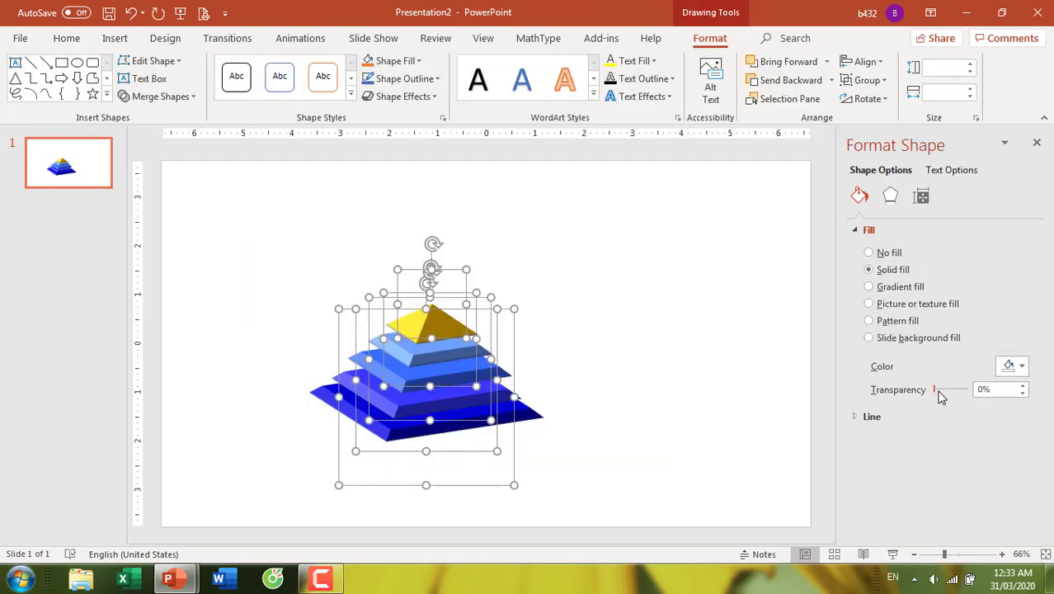
pyautogui.moveTo(936, 393)
pyautogui.mouseDown()
pyautogui.moveTo(945, 394)
pyautogui.moveTo(938, 400)
pyautogui.mouseUp()
pyautogui.click(664, 426)
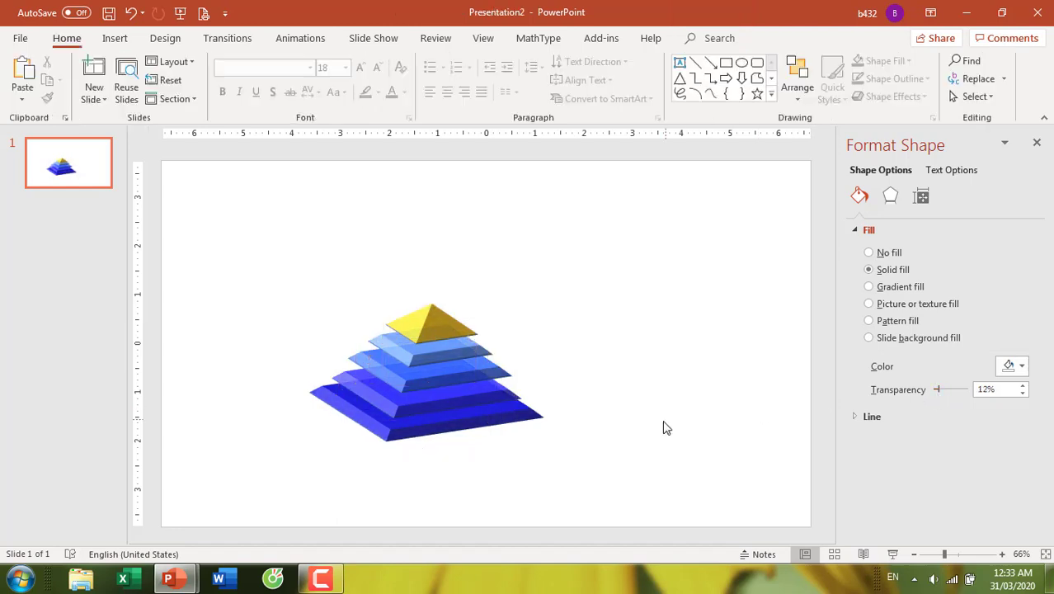
pyautogui.moveTo(642, 489); pyautogui.dragTo(270, 238)
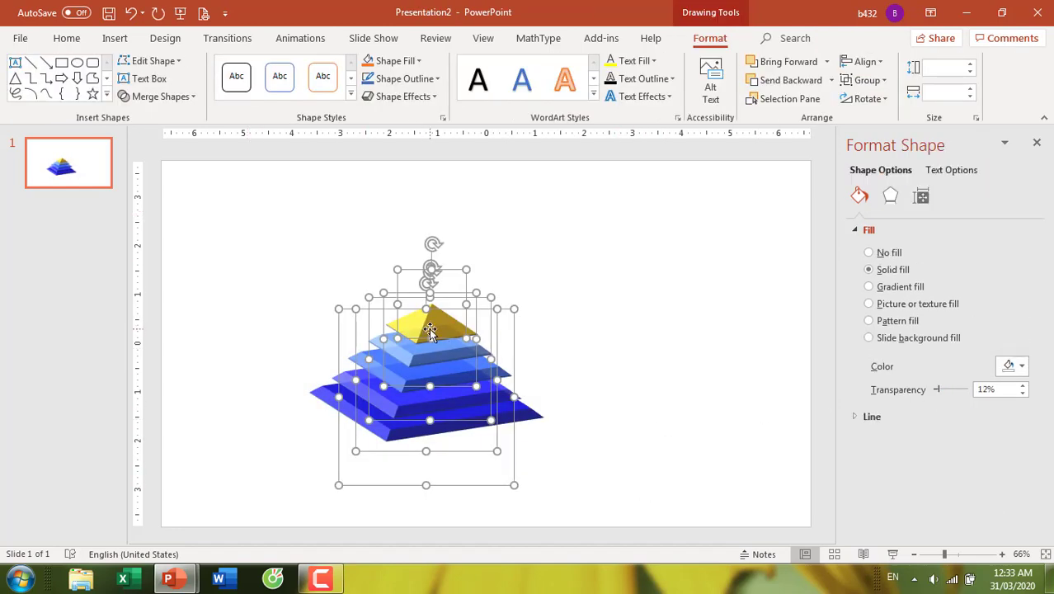
pyautogui.rightClick(430, 330)
pyautogui.moveTo(487, 164)
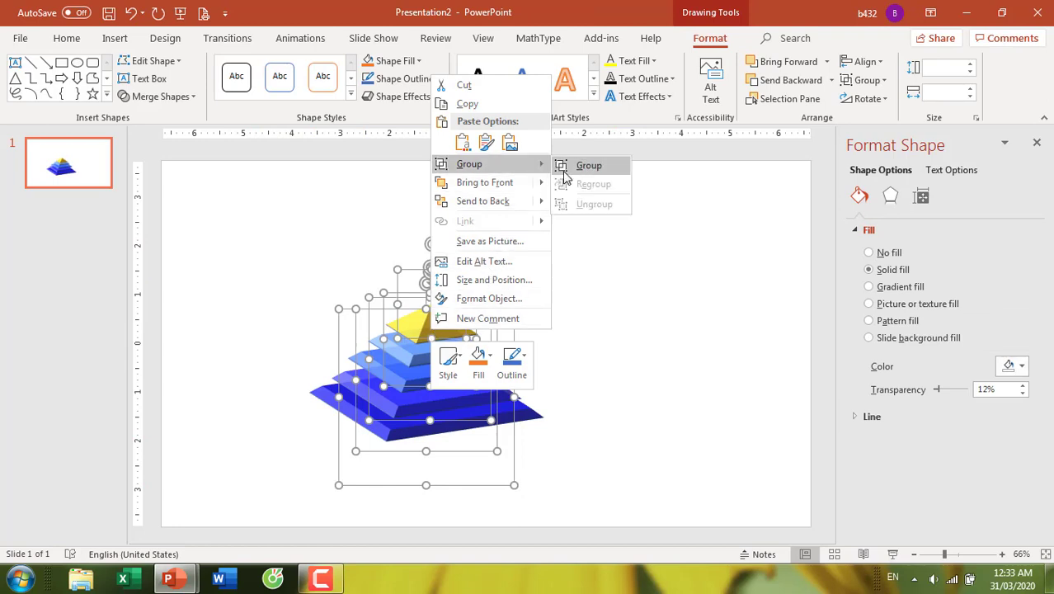
pyautogui.click(569, 165)
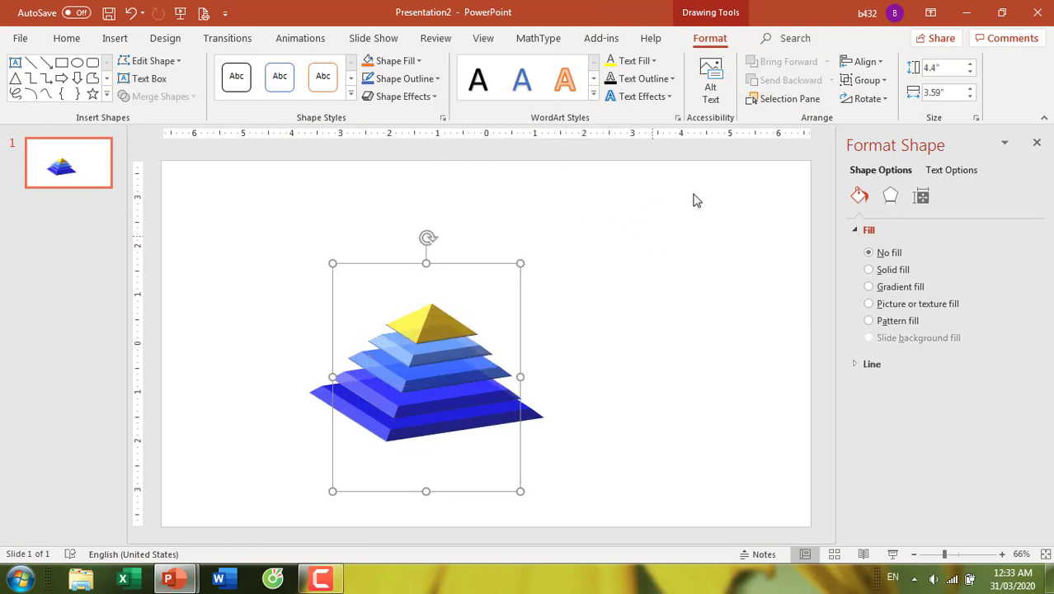
# - Centre the grouped pyramid horizontally and vertically on the slide
pyautogui.click(863, 61)
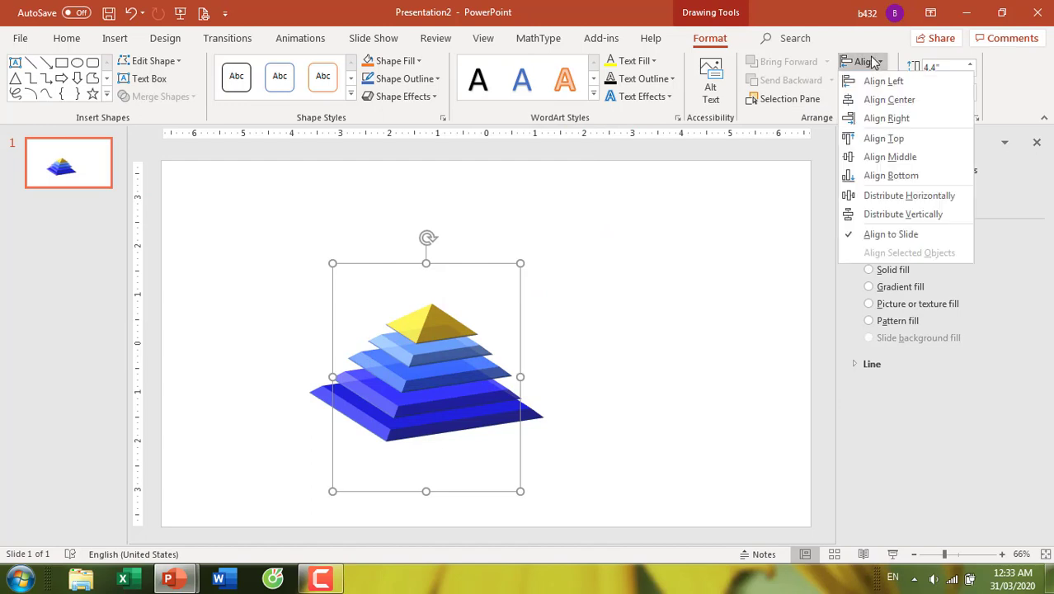
pyautogui.click(886, 99)
pyautogui.click(733, 238)
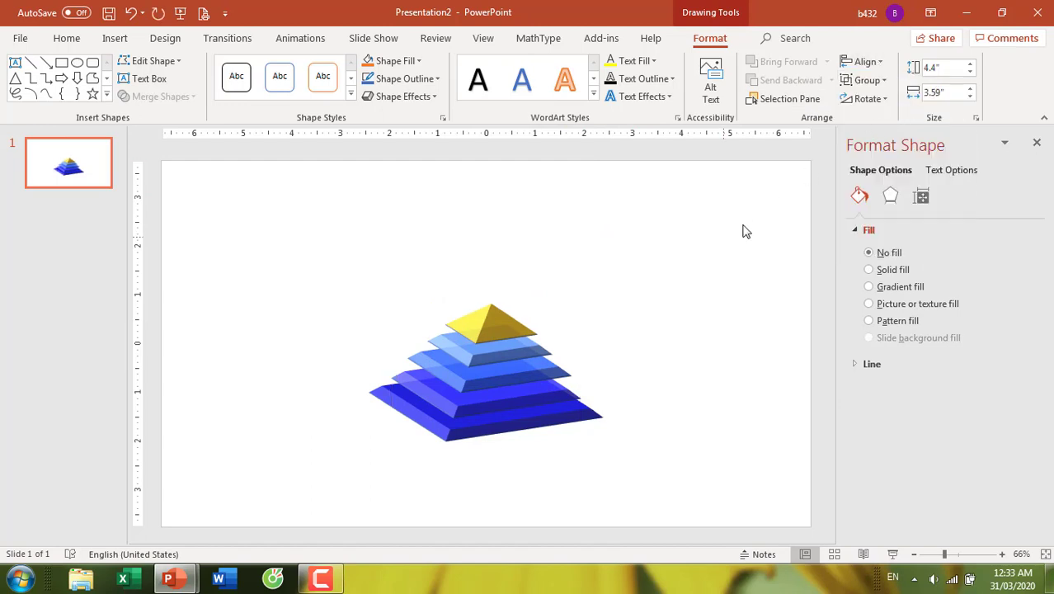
pyautogui.click(484, 362)
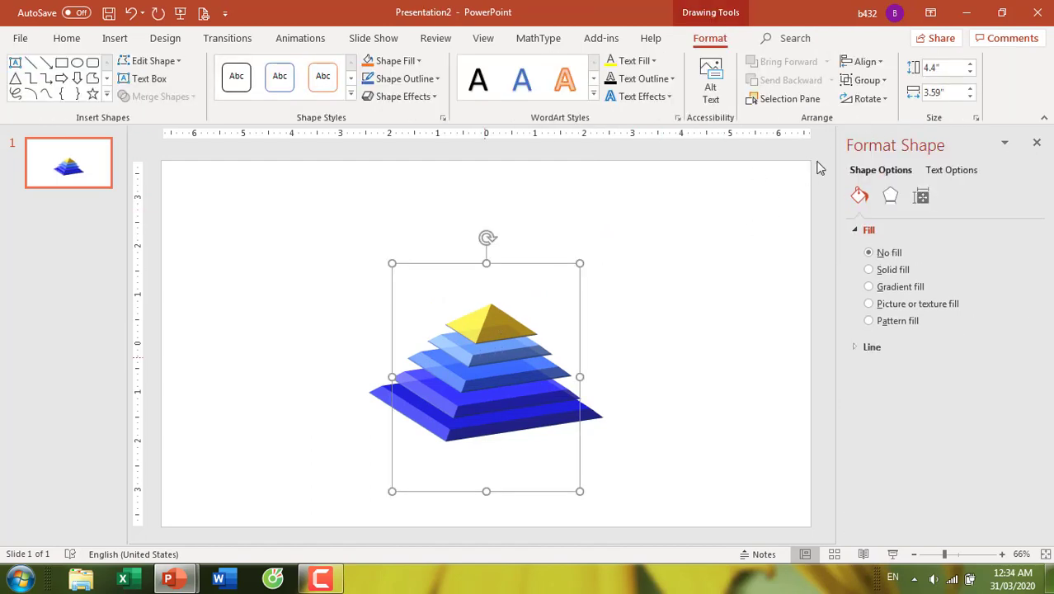
pyautogui.click(864, 62)
pyautogui.click(890, 156)
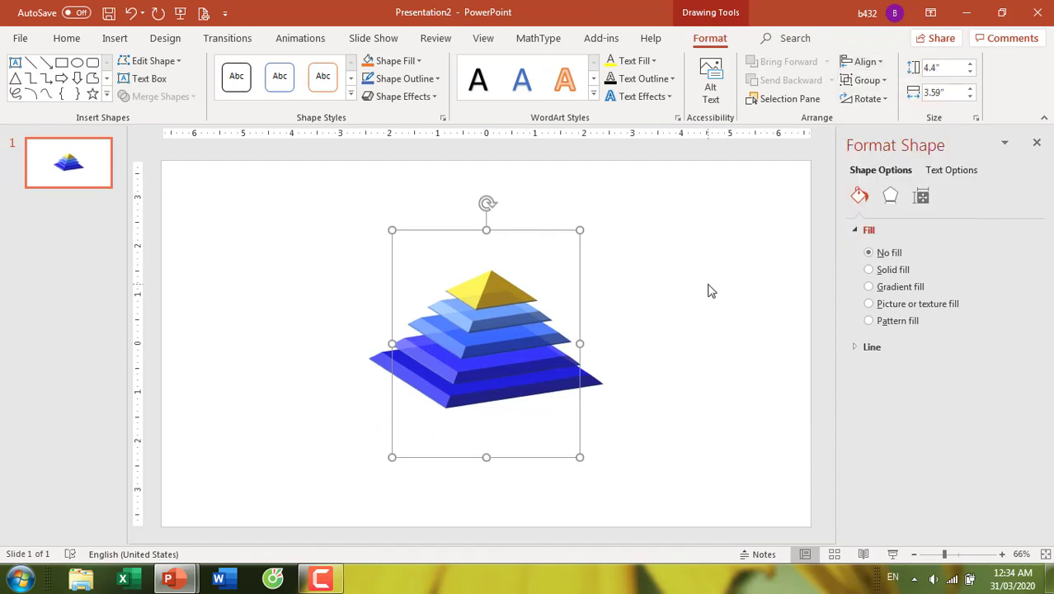
pyautogui.click(707, 285)
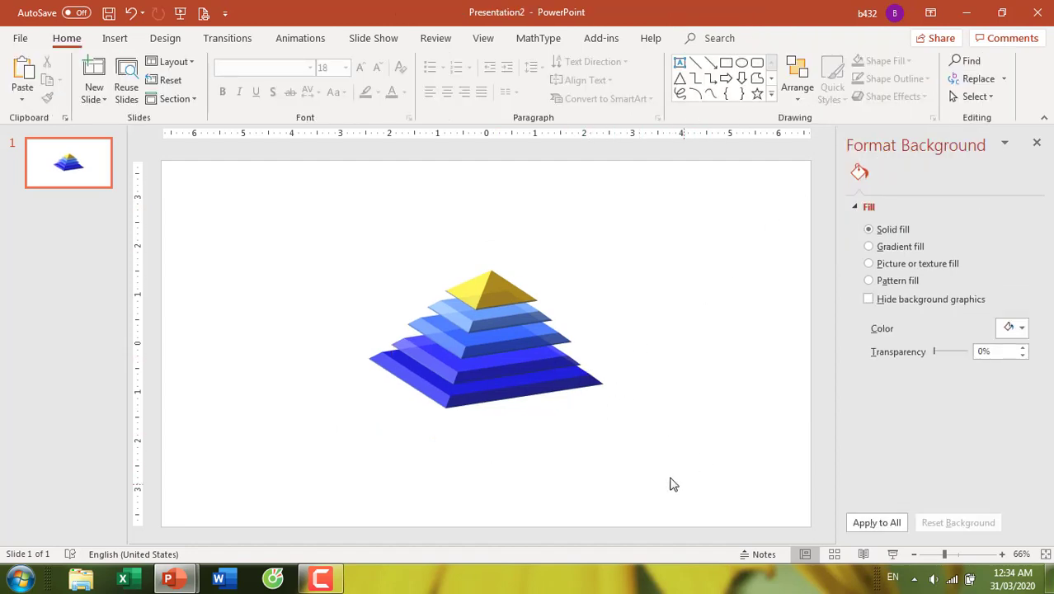
# - Ungroup the pyramid back into separate layers
pyautogui.moveTo(344, 238); pyautogui.dragTo(703, 475)
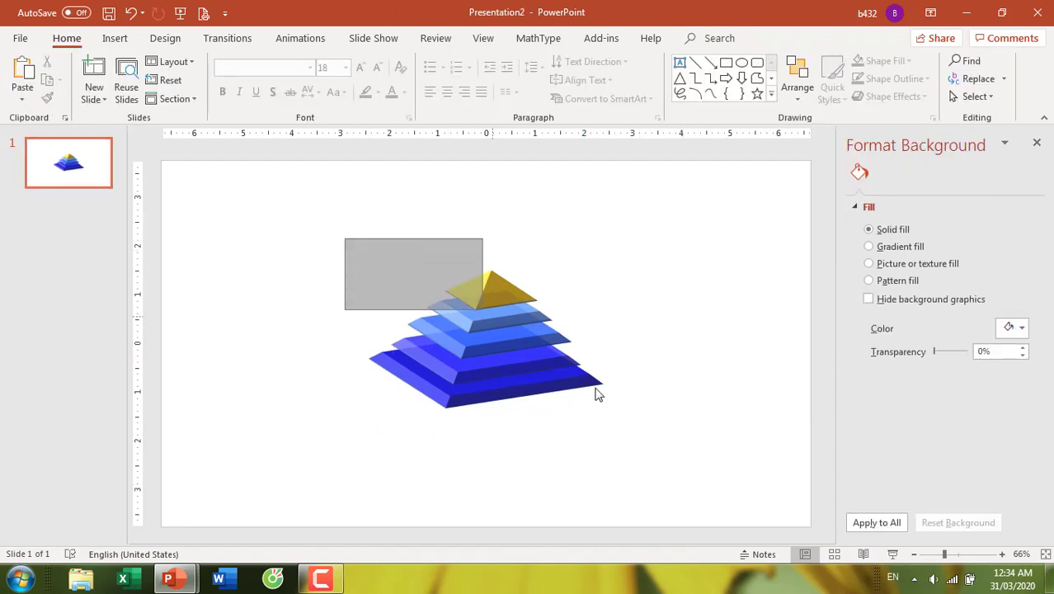
pyautogui.click(532, 330)
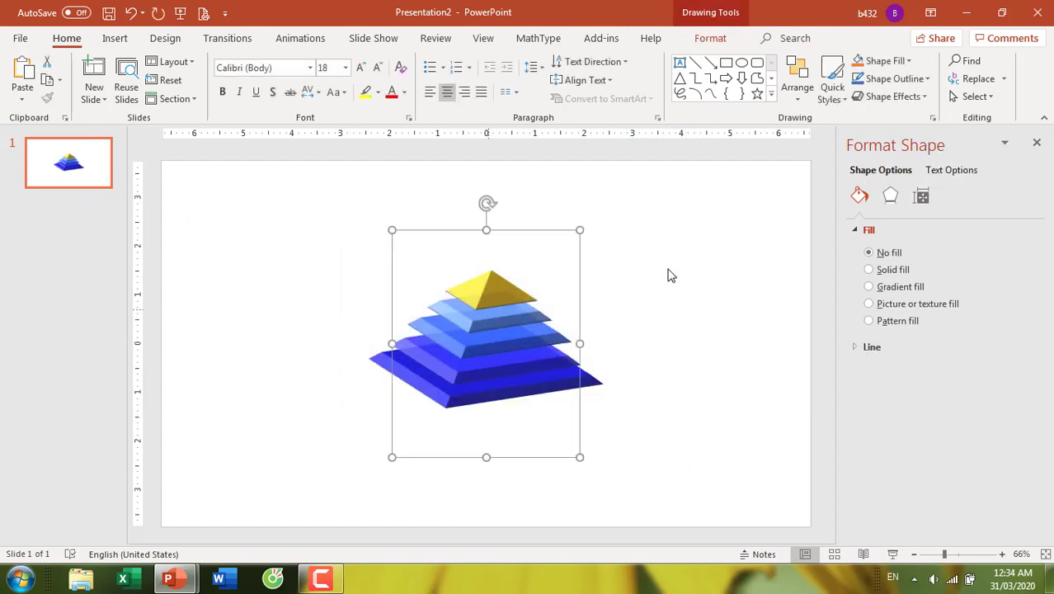
pyautogui.moveTo(428, 410); pyautogui.dragTo(449, 371)
pyautogui.rightClick(508, 306)
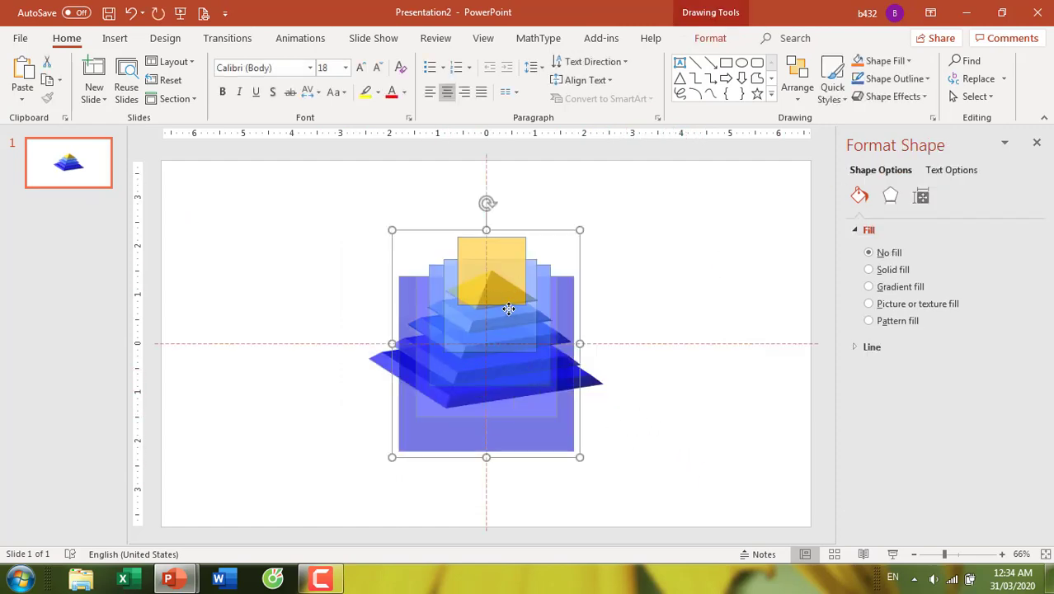
pyautogui.moveTo(547, 144)
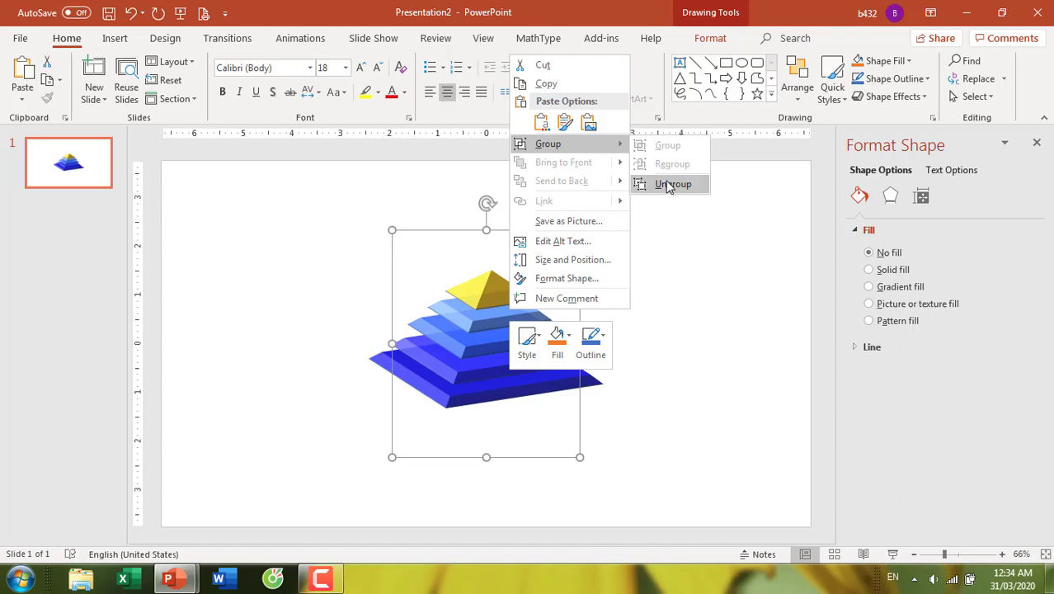
pyautogui.click(670, 186)
pyautogui.click(668, 267)
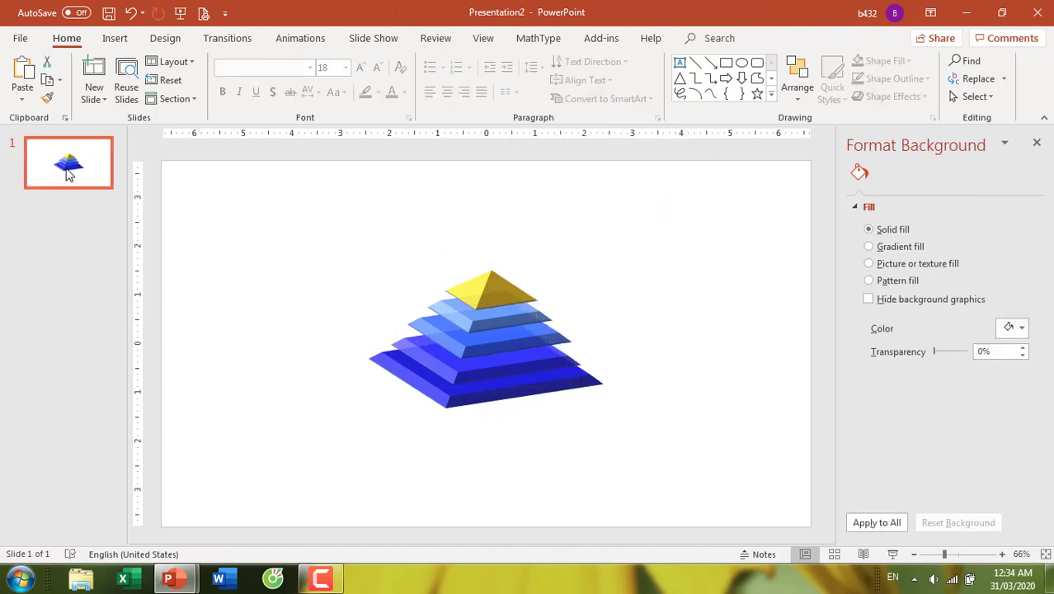
# - Duplicate the slide, then on slide 1 move the gold peak off-slide to the lower left
pyautogui.hotkey('ctrl', 'd')
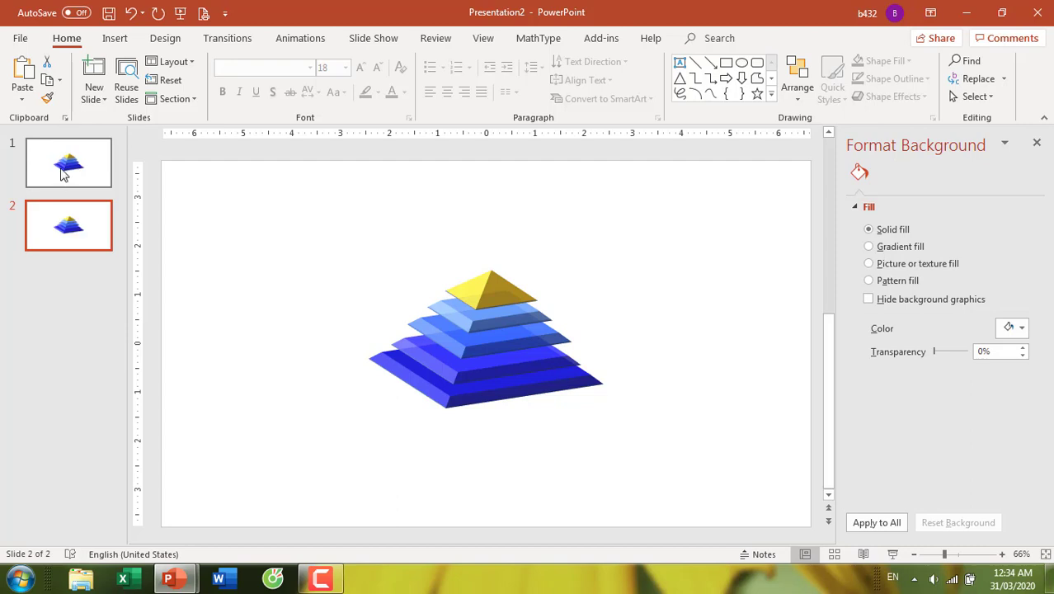
pyautogui.click(63, 173)
pyautogui.scroll(-2, 378, 378)
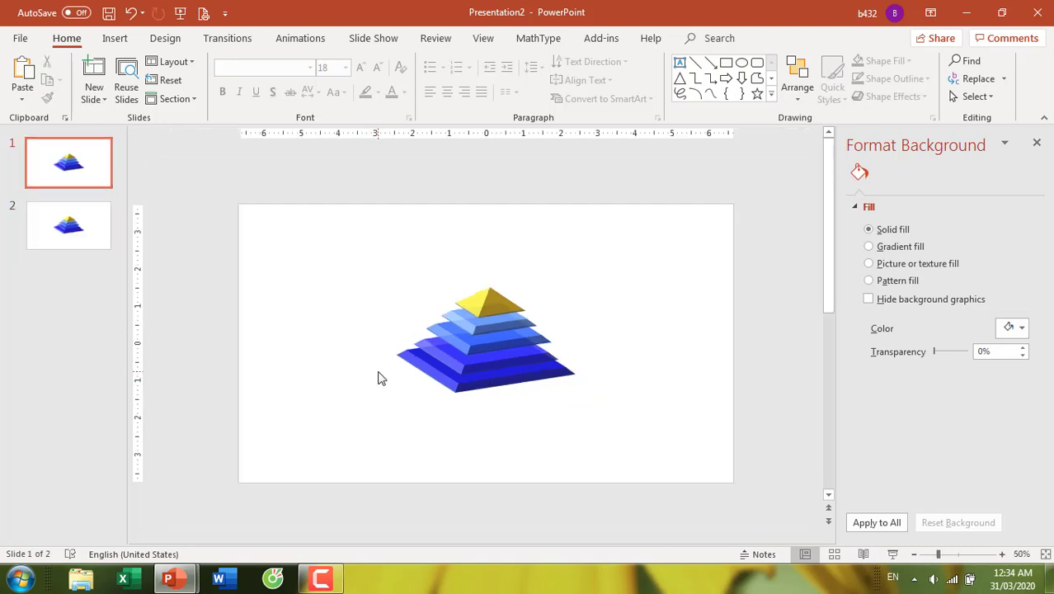
pyautogui.scroll(-2, 378, 378)
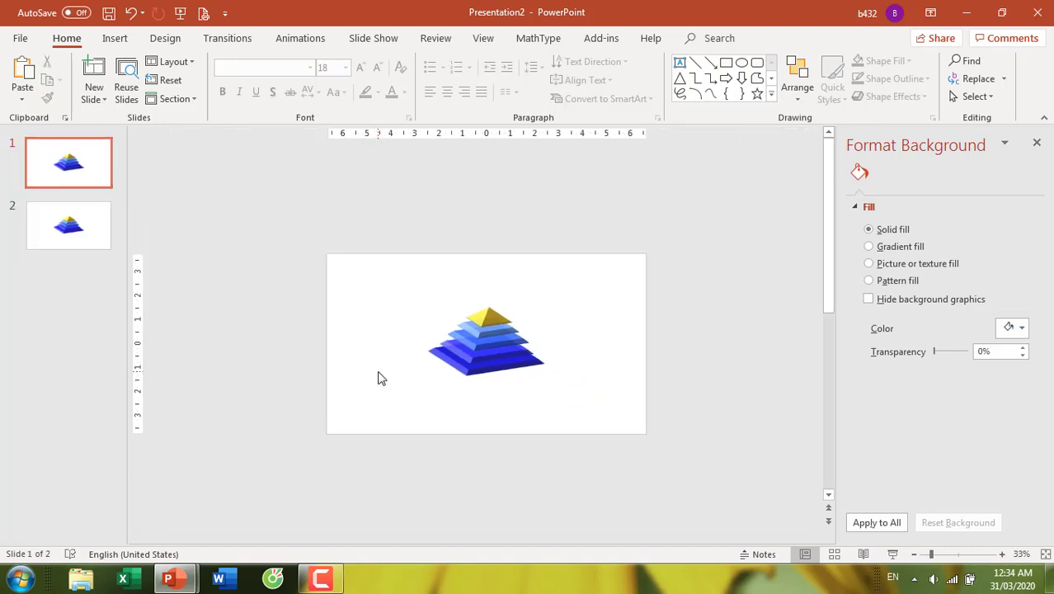
pyautogui.click(486, 337)
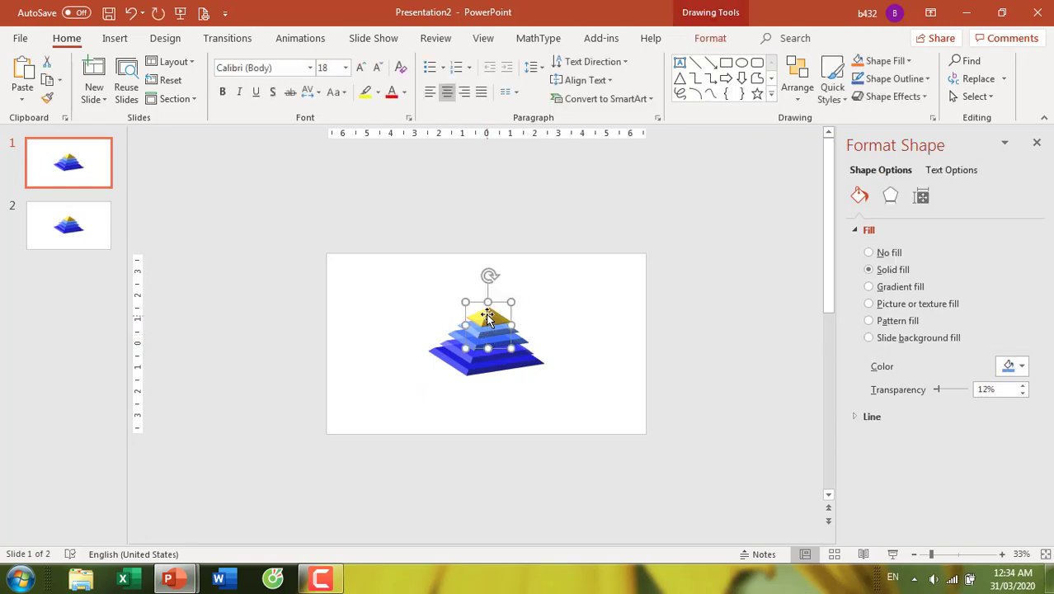
pyautogui.moveTo(488, 318); pyautogui.dragTo(283, 478)
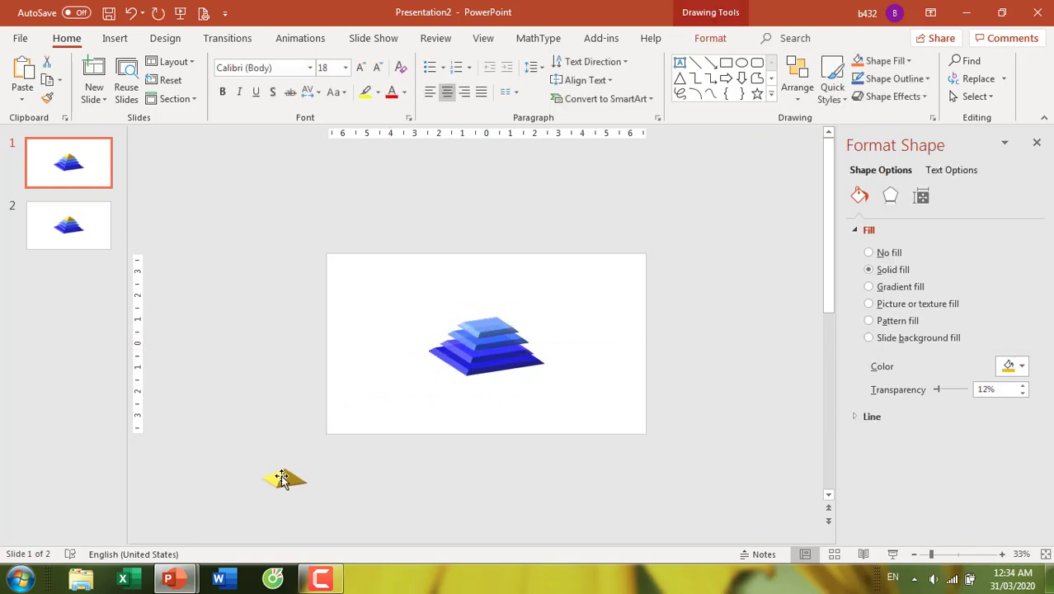
# - Move the blue pyramid layers off the slide's right edge and nudge the gold top slightly lower
pyautogui.moveTo(400, 301); pyautogui.dragTo(604, 424)
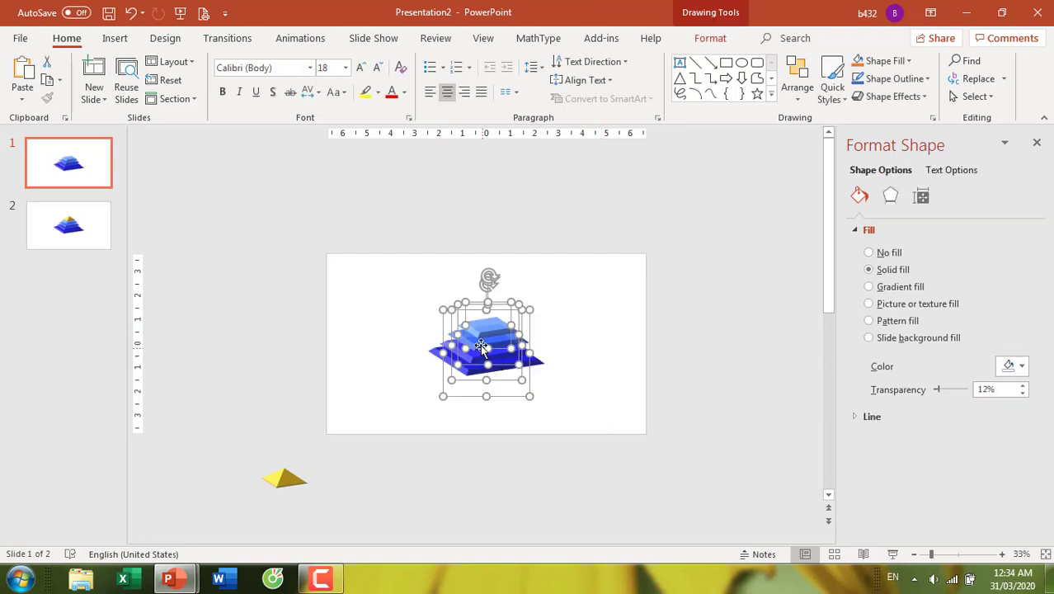
pyautogui.moveTo(482, 347); pyautogui.dragTo(721, 359)
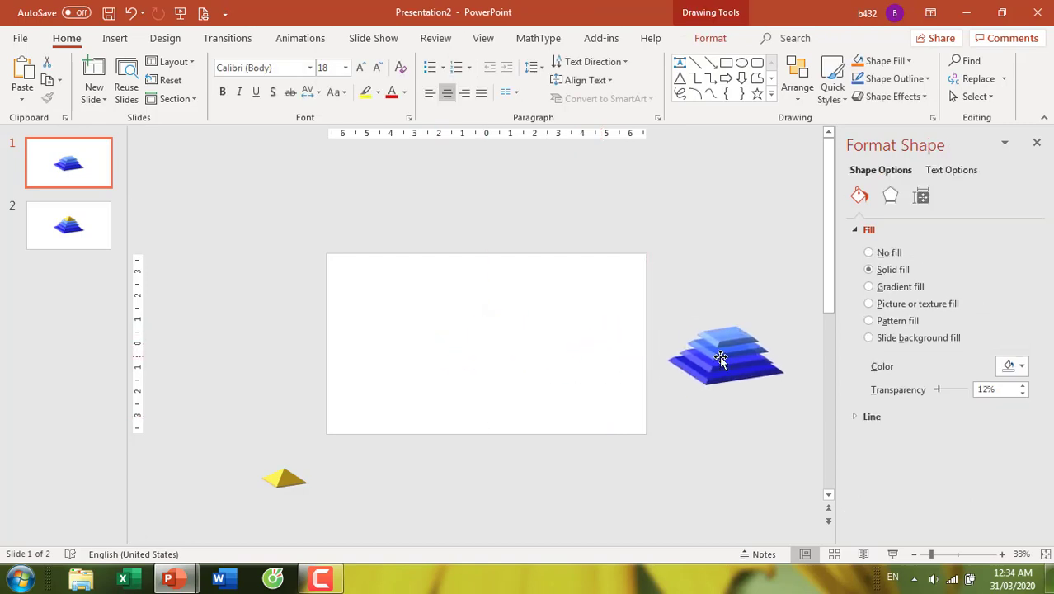
pyautogui.click(306, 498)
pyautogui.click(282, 480)
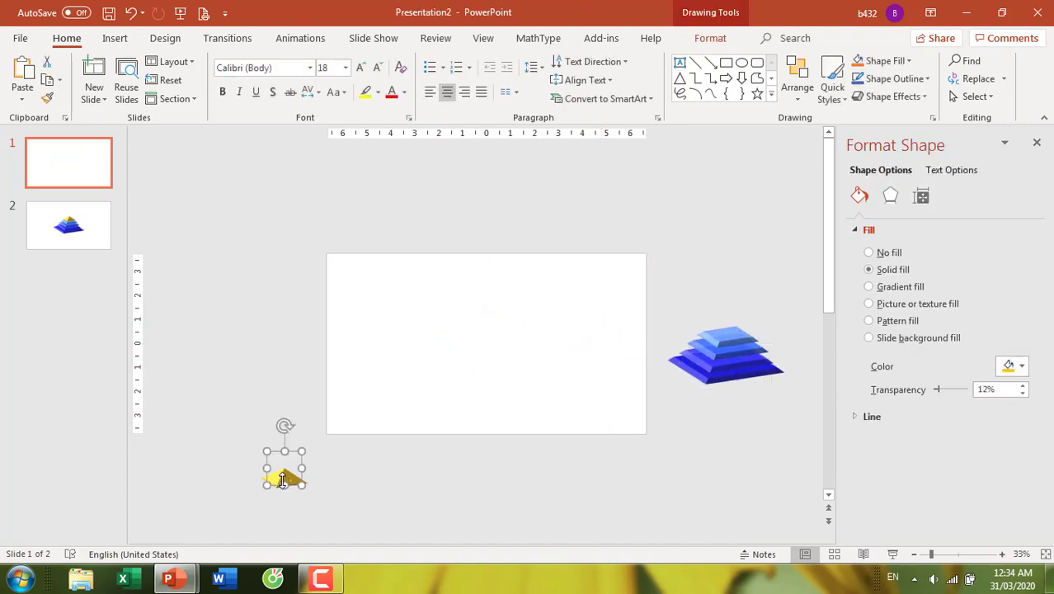
pyautogui.moveTo(283, 480); pyautogui.dragTo(286, 483)
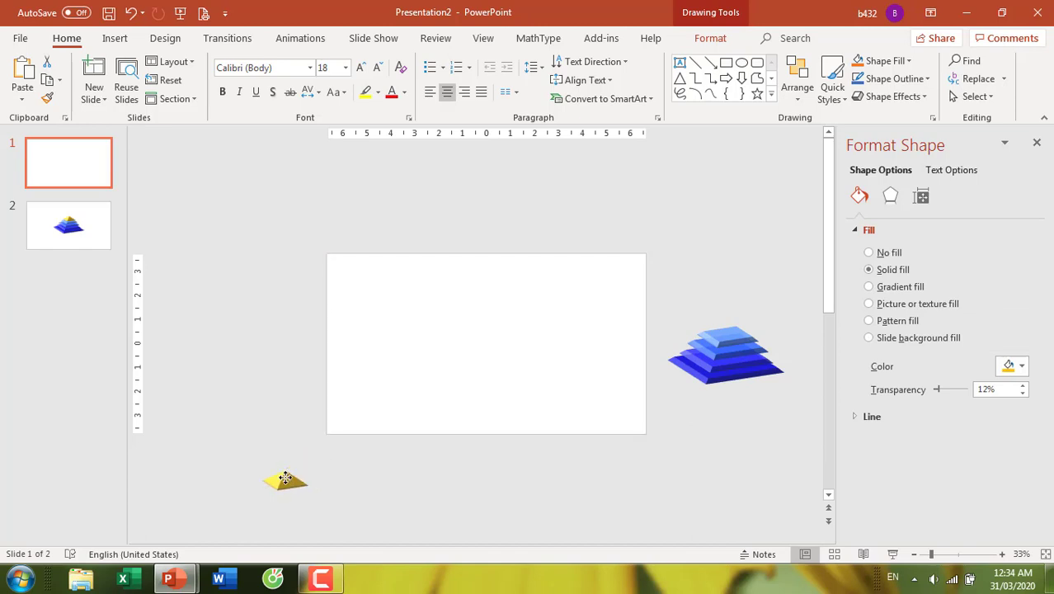
# - Duplicate slide 1 as slide 2, move the yellow top to the lower centre, and copy that slide
pyautogui.click(81, 177)
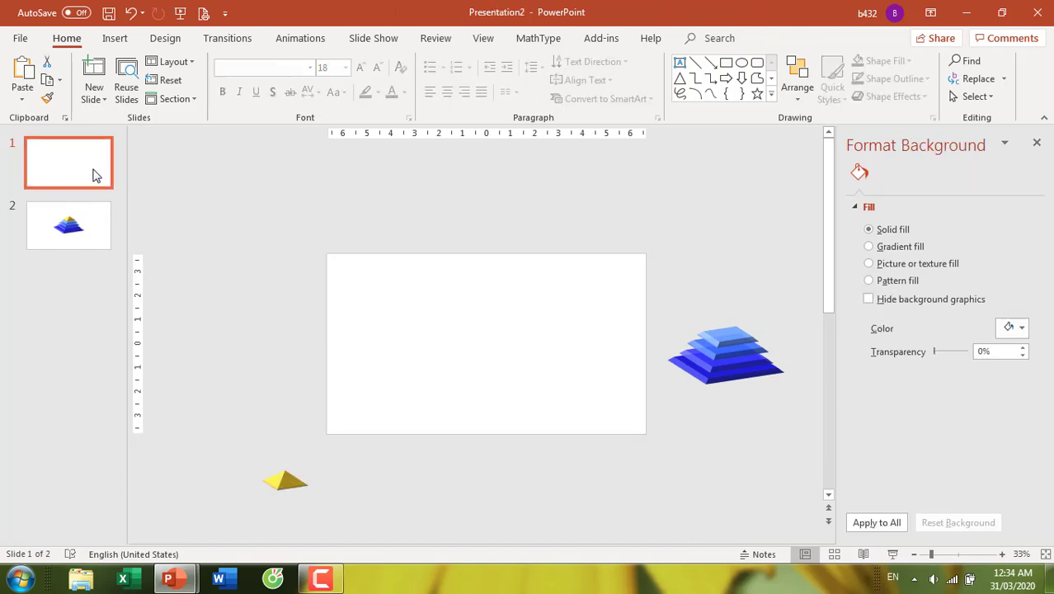
pyautogui.hotkey('ctrl', 'd')
pyautogui.click(285, 481)
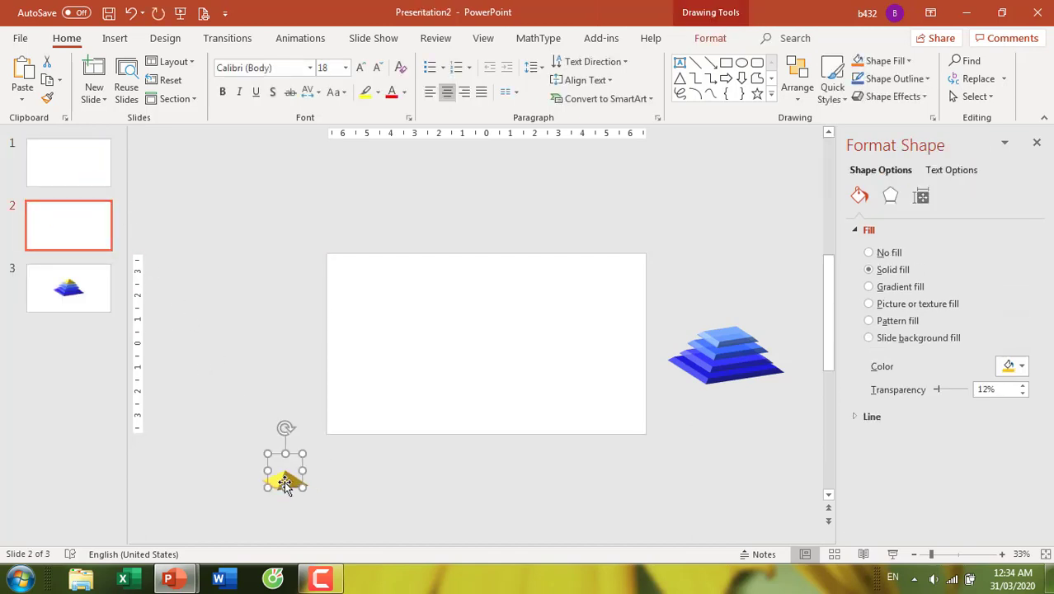
pyautogui.moveTo(283, 483); pyautogui.dragTo(493, 399)
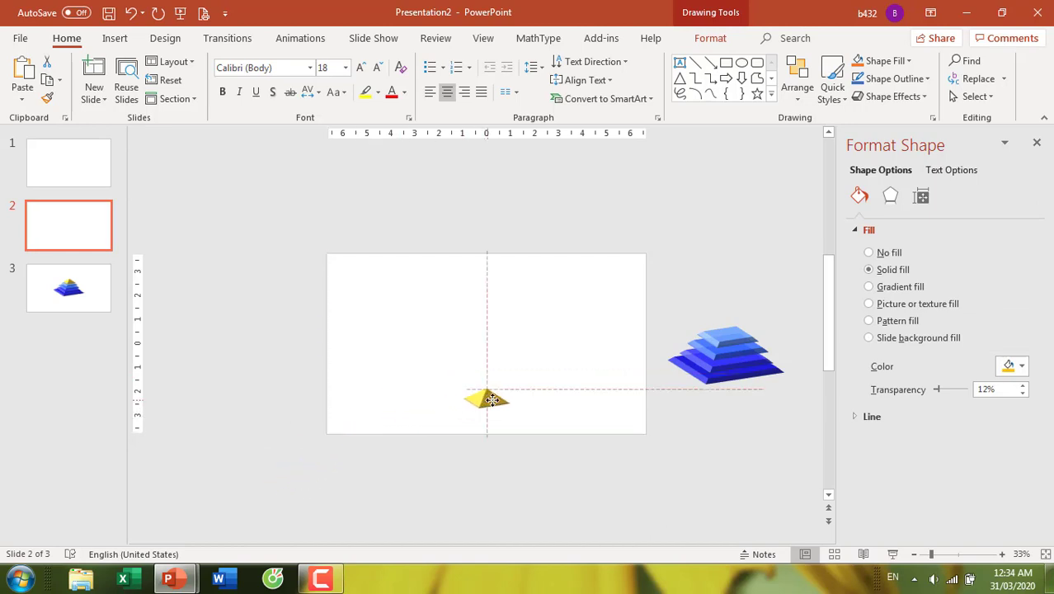
pyautogui.click(80, 221)
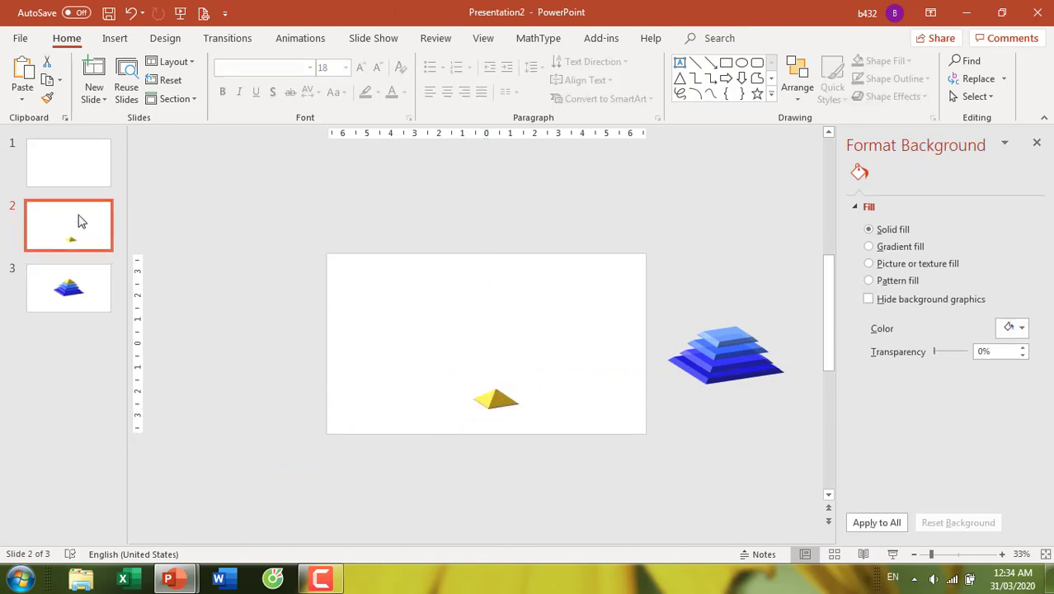
pyautogui.hotkey('ctrl', 'd')
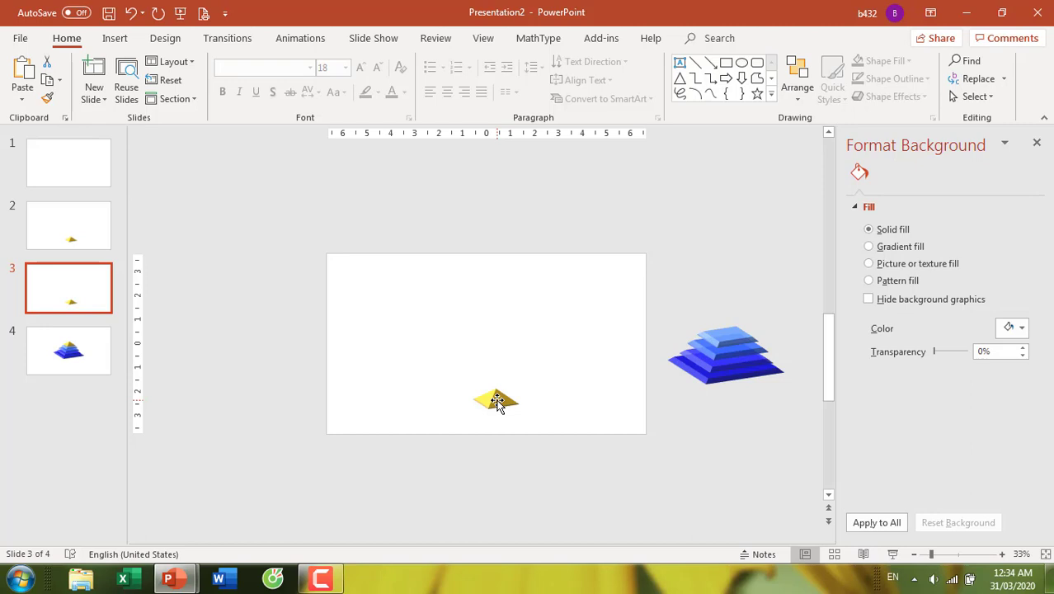
# - Cut the extra third slide and apply the Morph transition to slides 2 and 3
pyautogui.rightClick(80, 290)
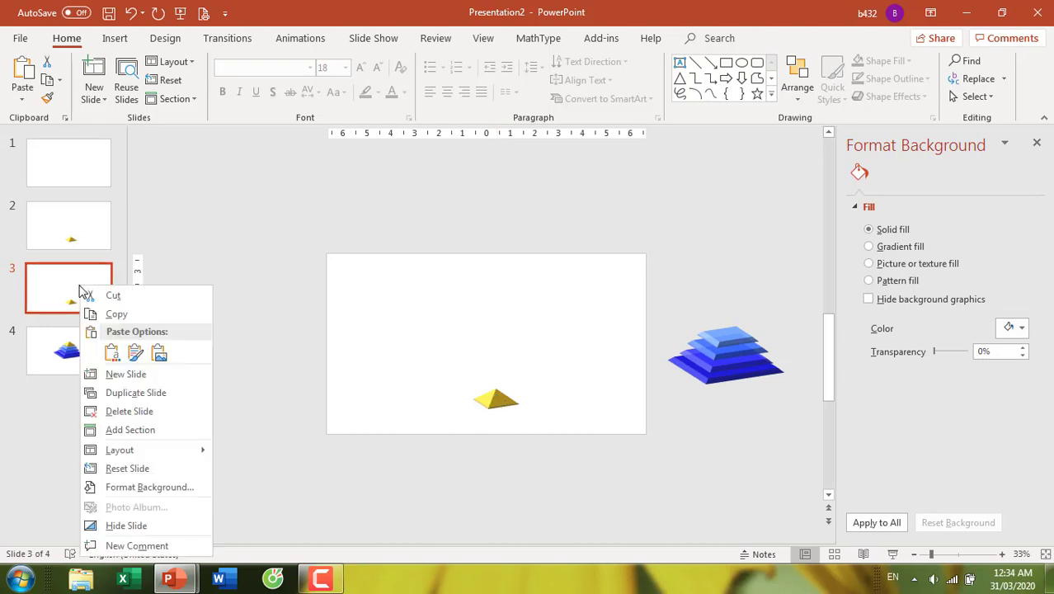
pyautogui.click(99, 296)
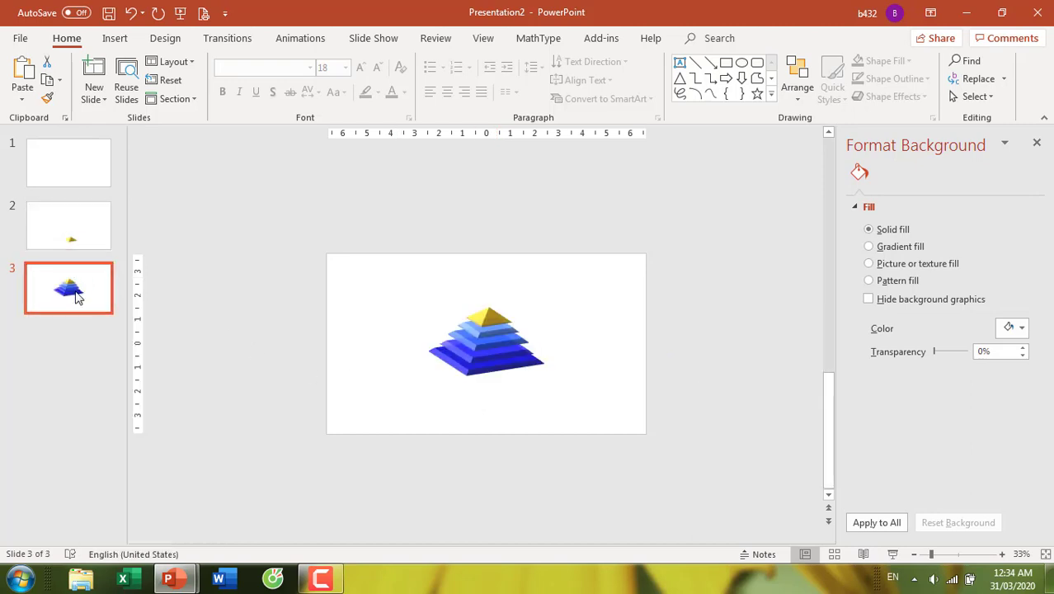
pyautogui.click(66, 233)
pyautogui.click(75, 292)
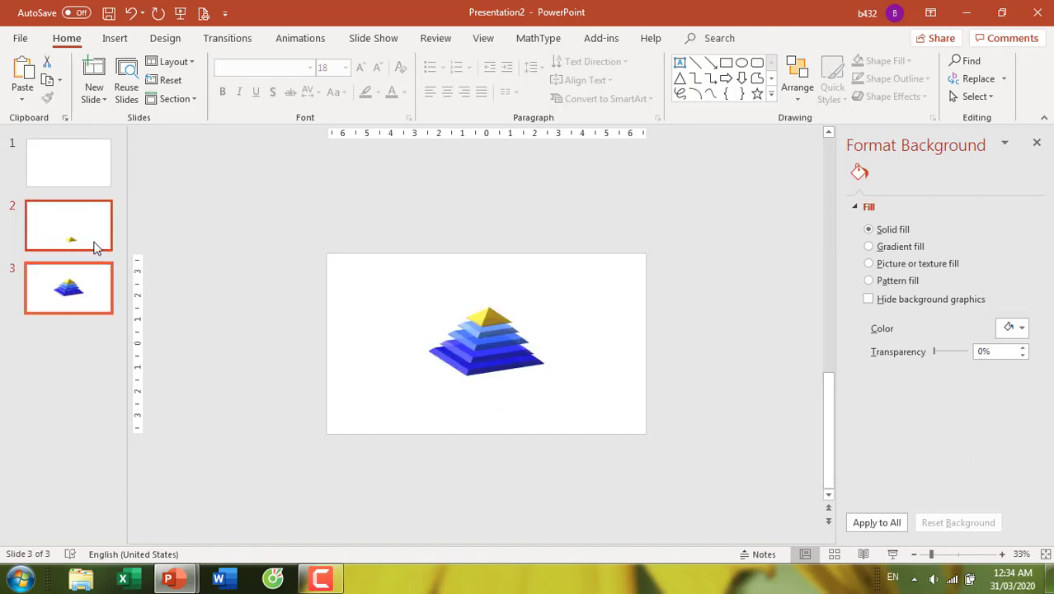
pyautogui.click(232, 43)
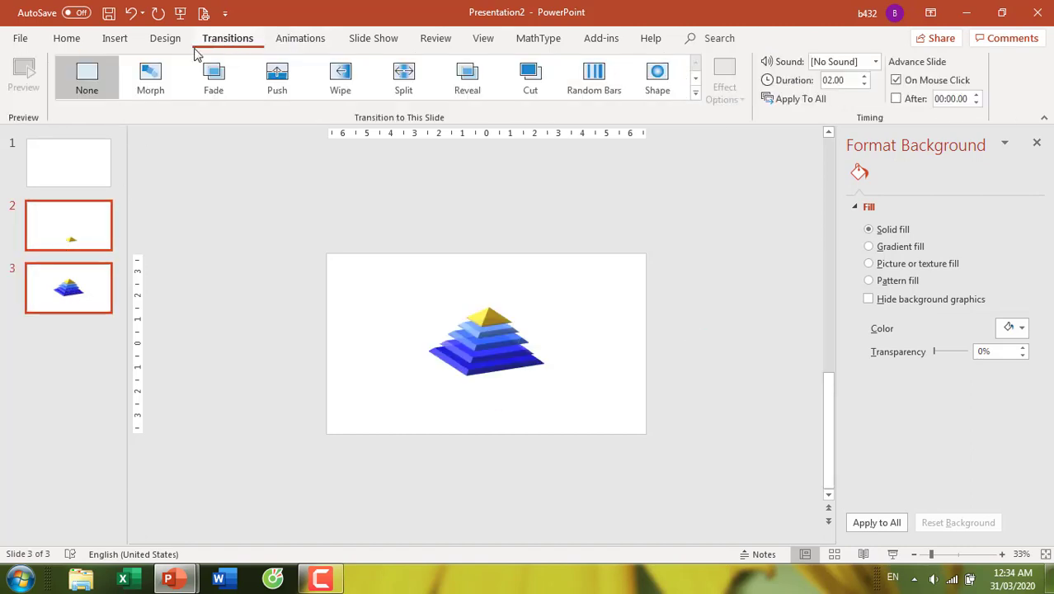
pyautogui.click(150, 78)
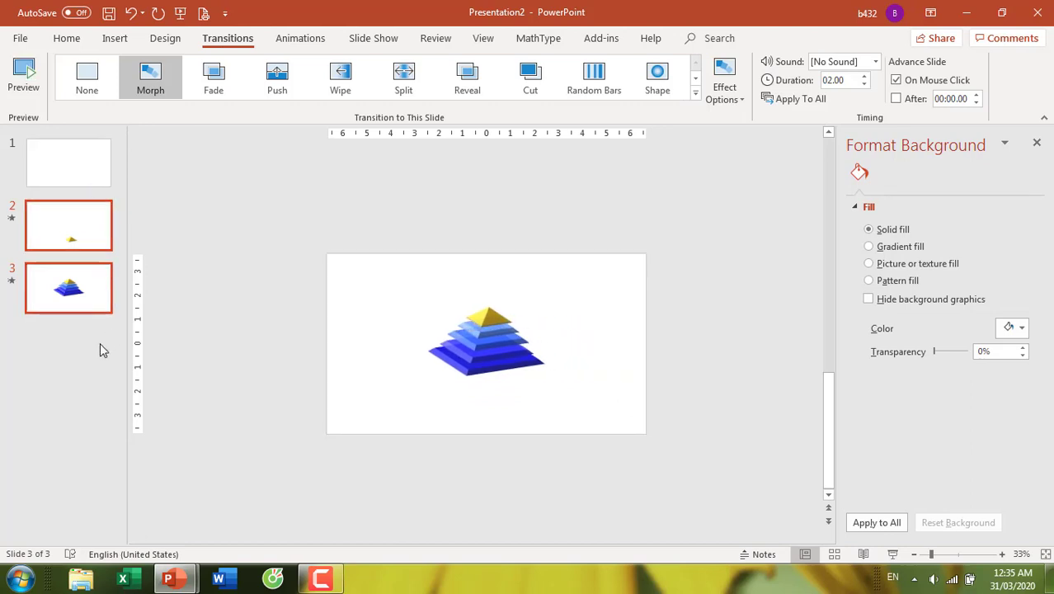
# - Duplicate the full-pyramid slide as slide 4
pyautogui.click(86, 366)
pyautogui.click(87, 295)
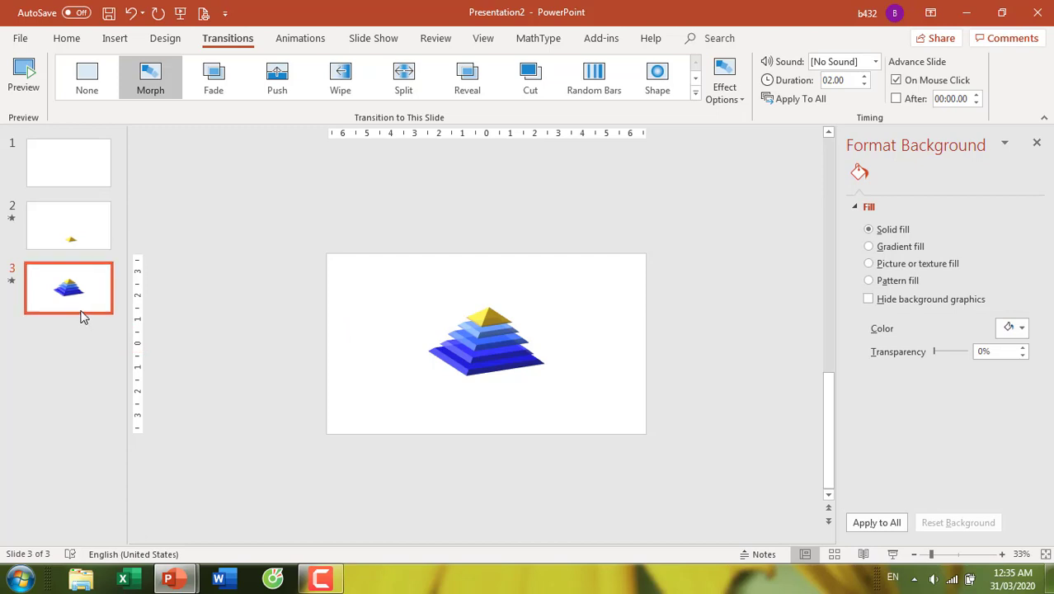
pyautogui.hotkey('ctrl', 'd')
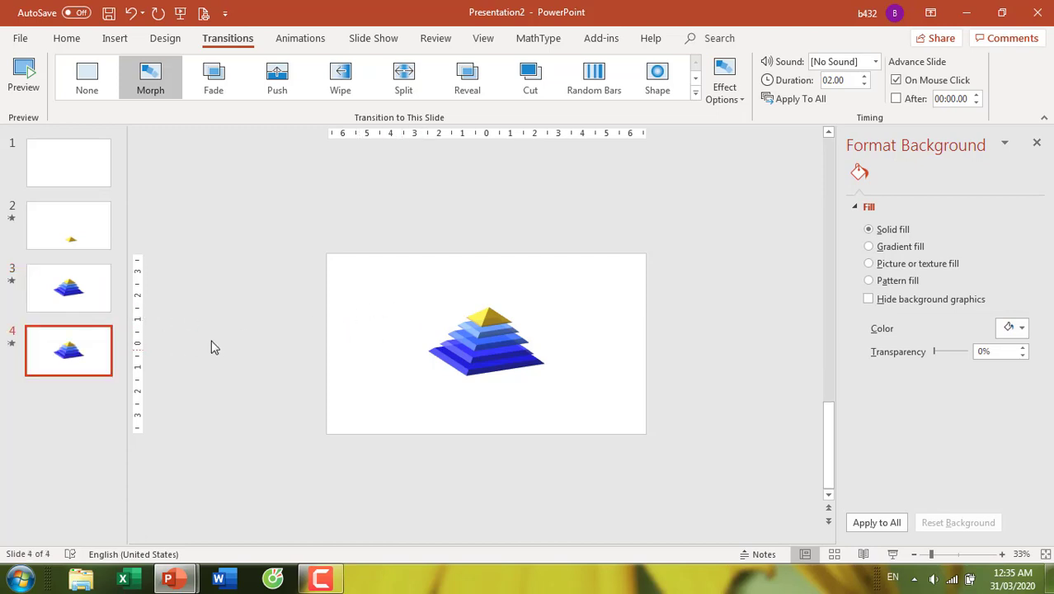
# - Shift the whole pyramid left on slide 4
pyautogui.moveTo(394, 275); pyautogui.dragTo(612, 398)
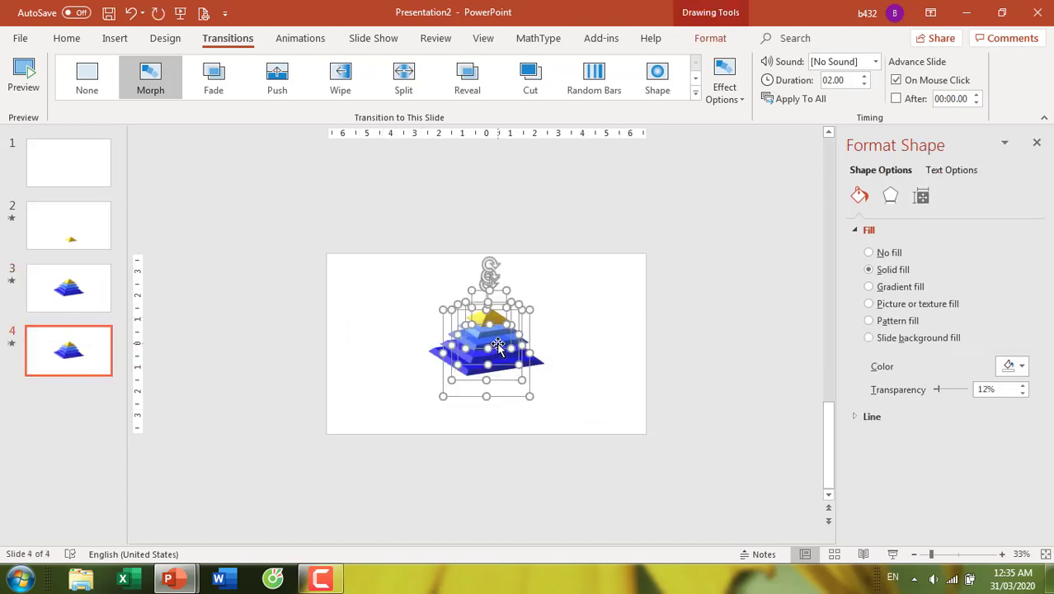
pyautogui.moveTo(485, 347)
pyautogui.mouseDown()
pyautogui.moveTo(426, 373)
pyautogui.moveTo(418, 354)
pyautogui.mouseUp()
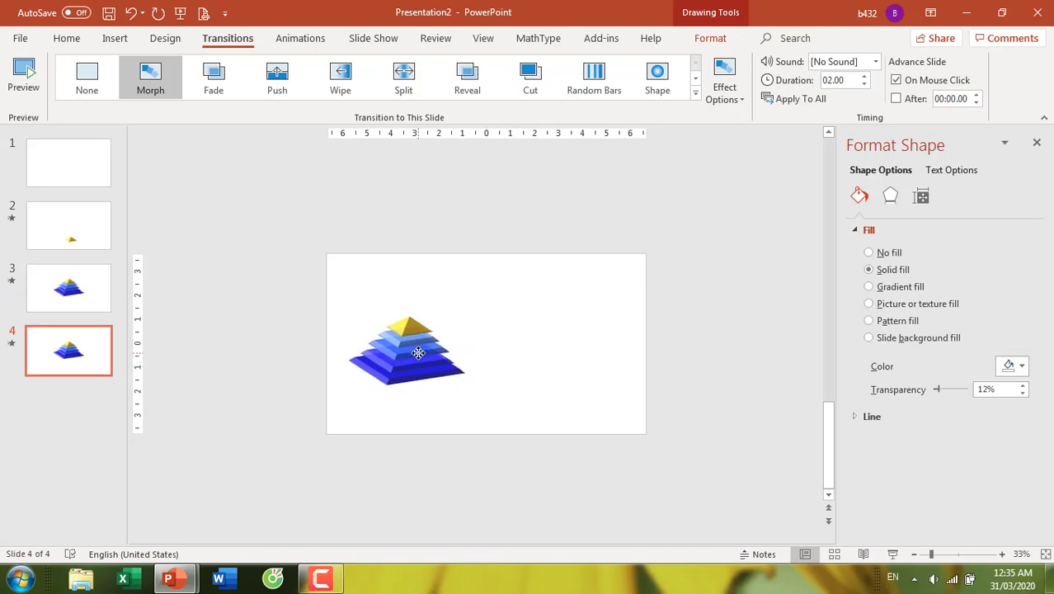
pyautogui.click(181, 394)
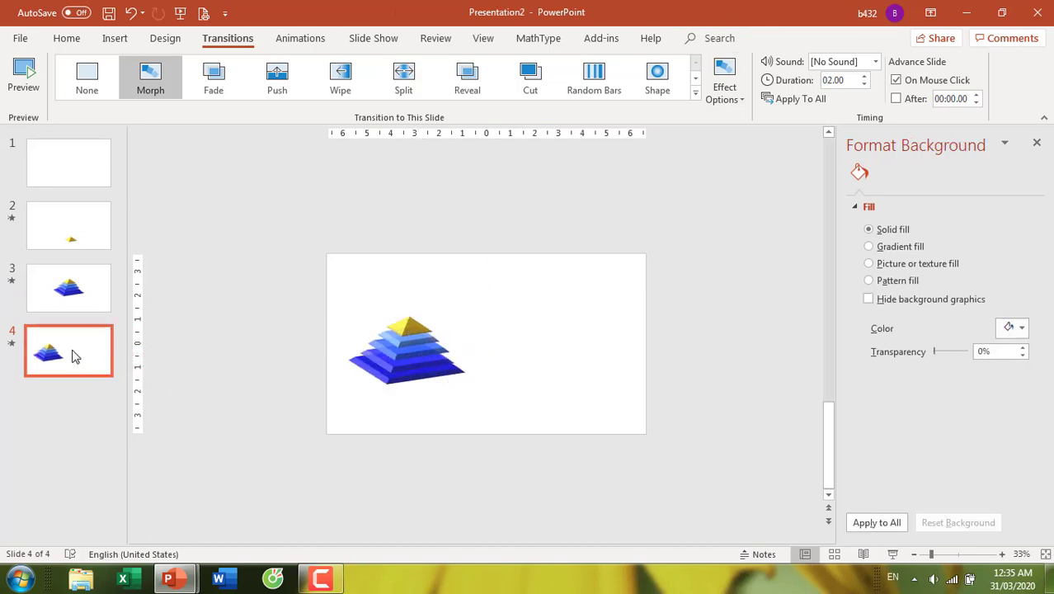
# - Duplicate slide 4 and nudge the selected pyramid layers down two steps on slide 5
pyautogui.hotkey('ctrl', 'd')
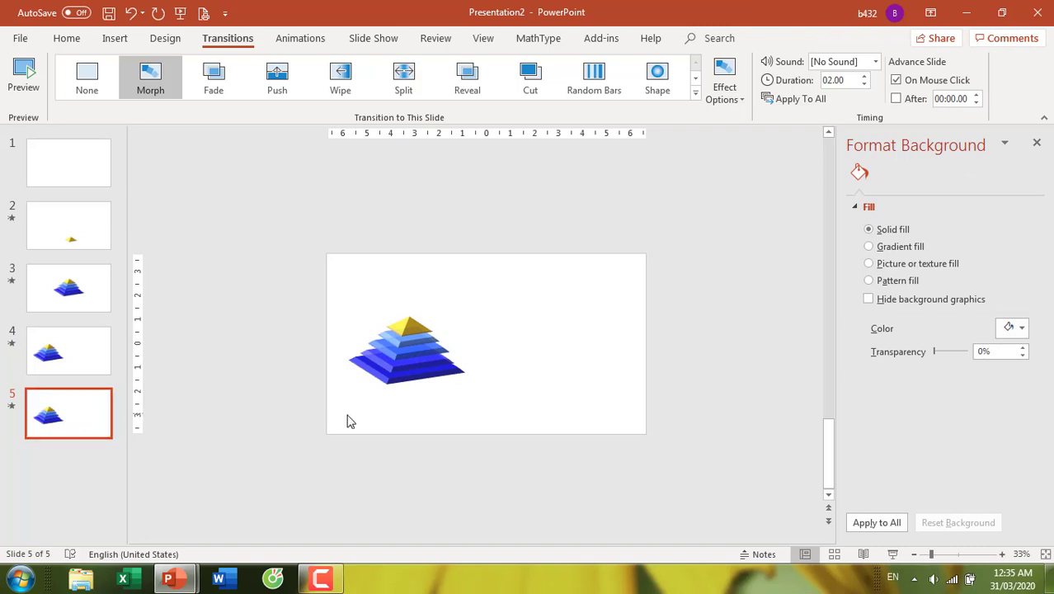
pyautogui.click(385, 381)
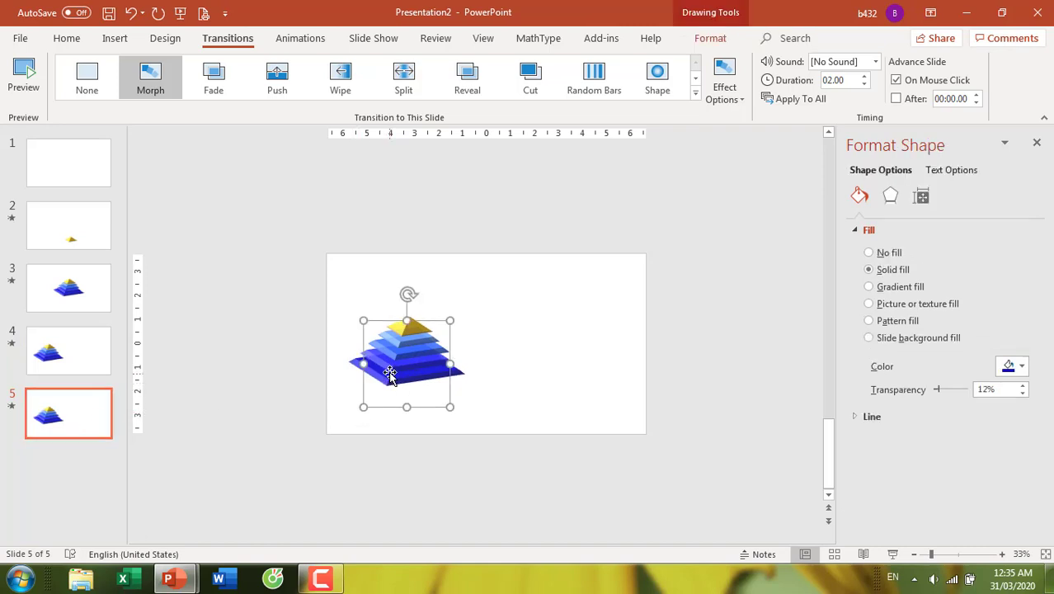
pyautogui.press('Down')
pyautogui.press('Down')
pyautogui.press('Down')
pyautogui.press('Down')
pyautogui.press('Down')
pyautogui.press('Down')
pyautogui.press('Down')
pyautogui.press('Down')
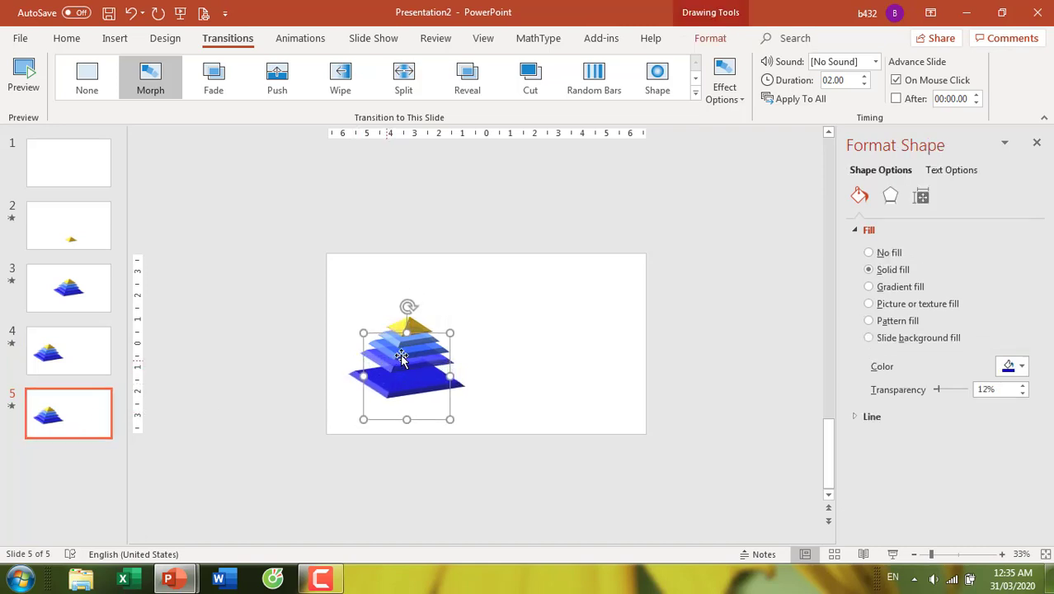
pyautogui.press('Down')
pyautogui.press('Down')
pyautogui.click(502, 312)
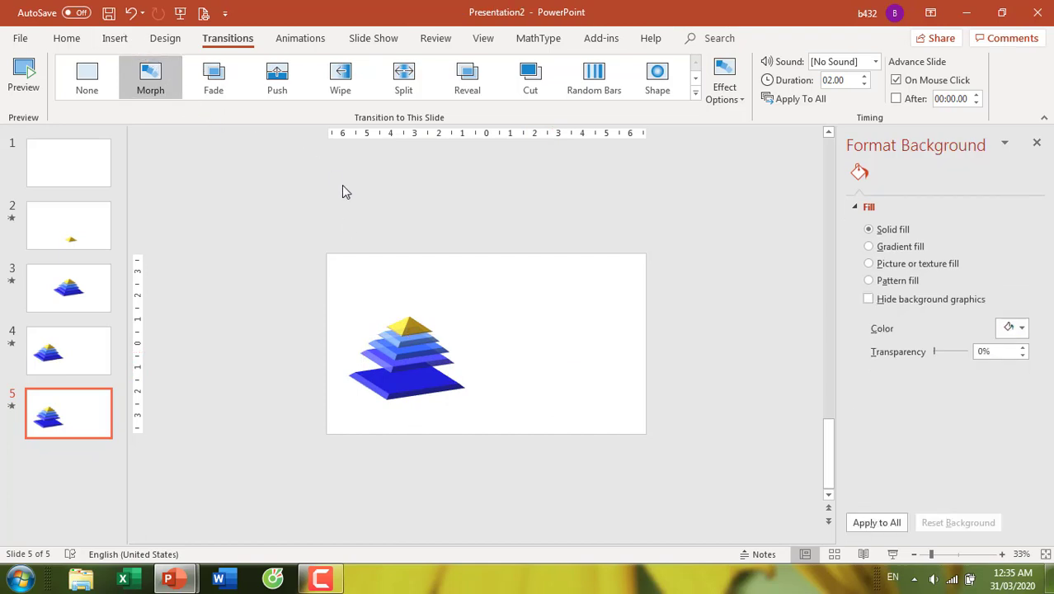
pyautogui.keyDown('ctrl'); pyautogui.scroll(1, 386, 240); pyautogui.keyUp('ctrl')
# - Add a 'TOPIC 1' text box to the right of the pyramid
pyautogui.keyDown('ctrl'); pyautogui.scroll(1, 388, 245); pyautogui.keyUp('ctrl')
pyautogui.keyDown('ctrl'); pyautogui.scroll(-1, 395, 252); pyautogui.keyUp('ctrl')
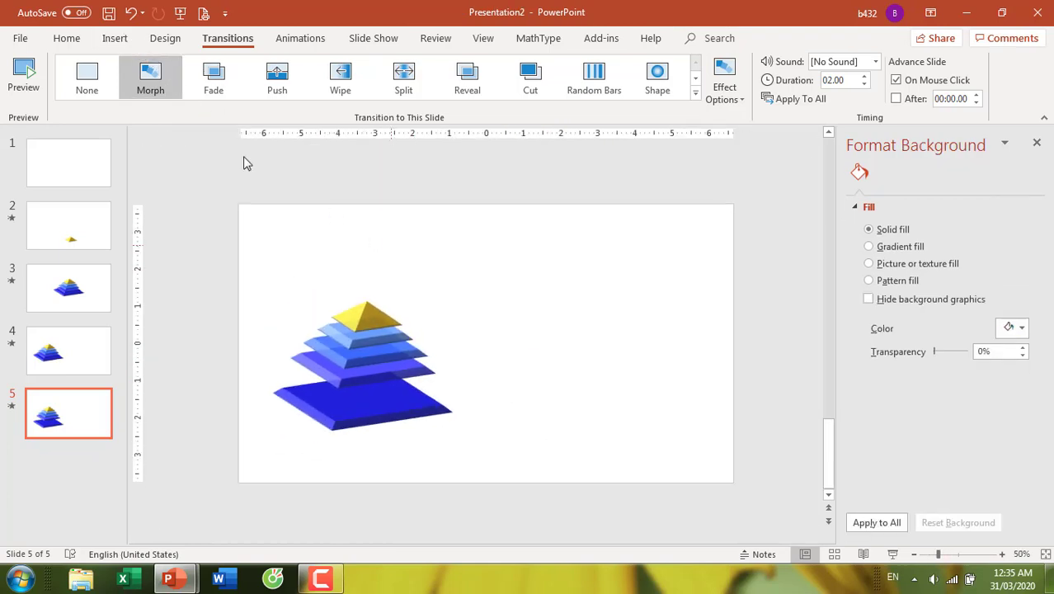
pyautogui.click(114, 38)
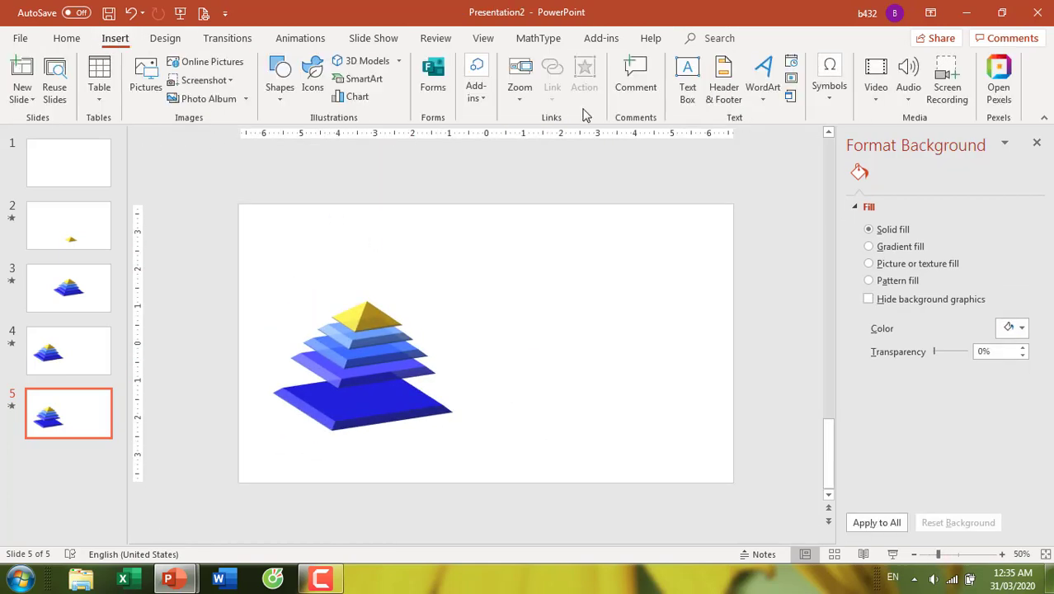
pyautogui.click(699, 73)
pyautogui.click(523, 314)
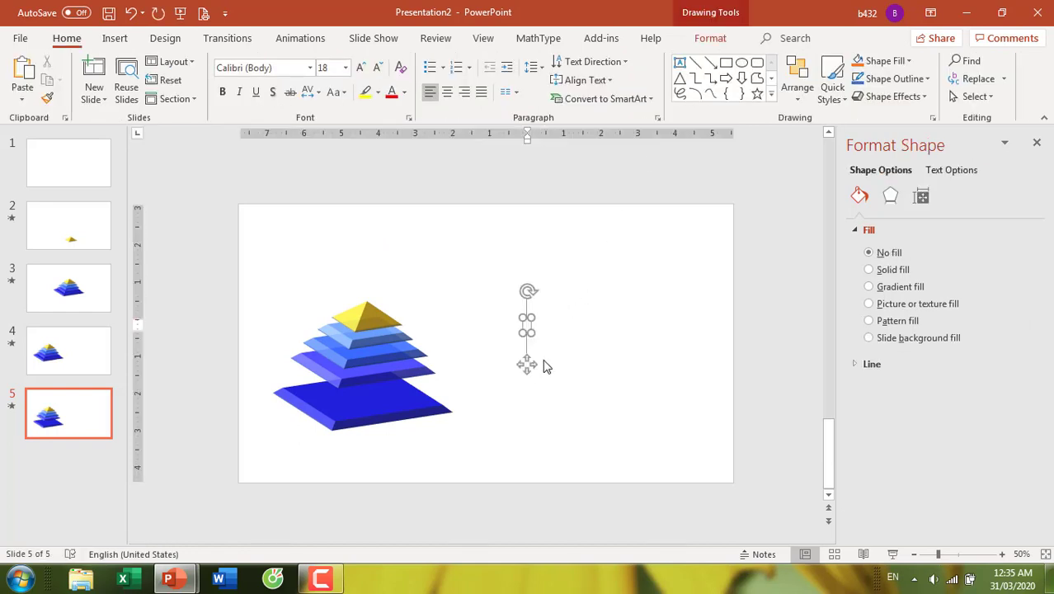
pyautogui.write('TOPIC')
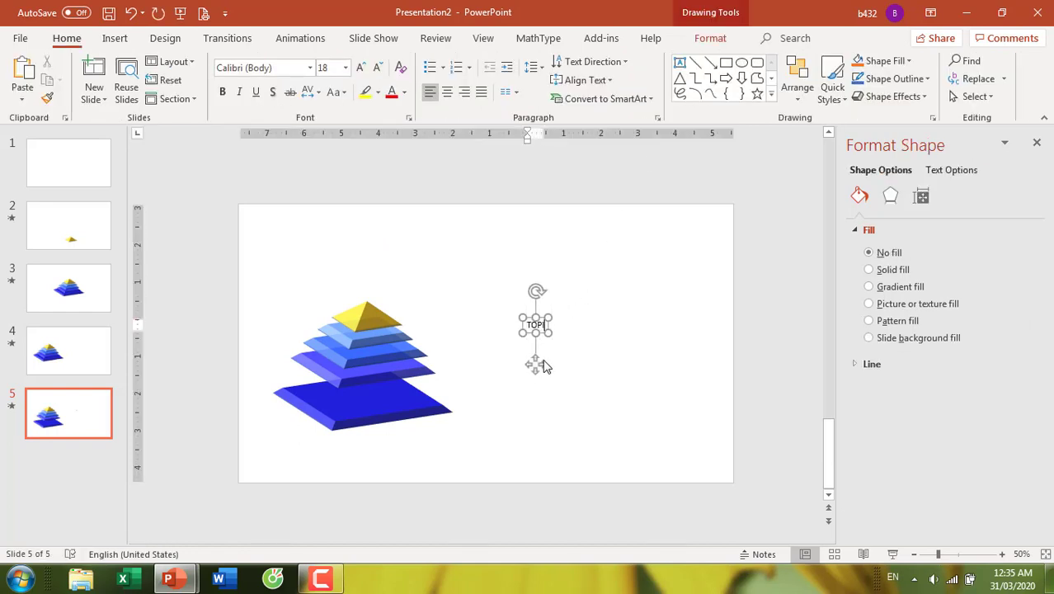
pyautogui.write(' 1')
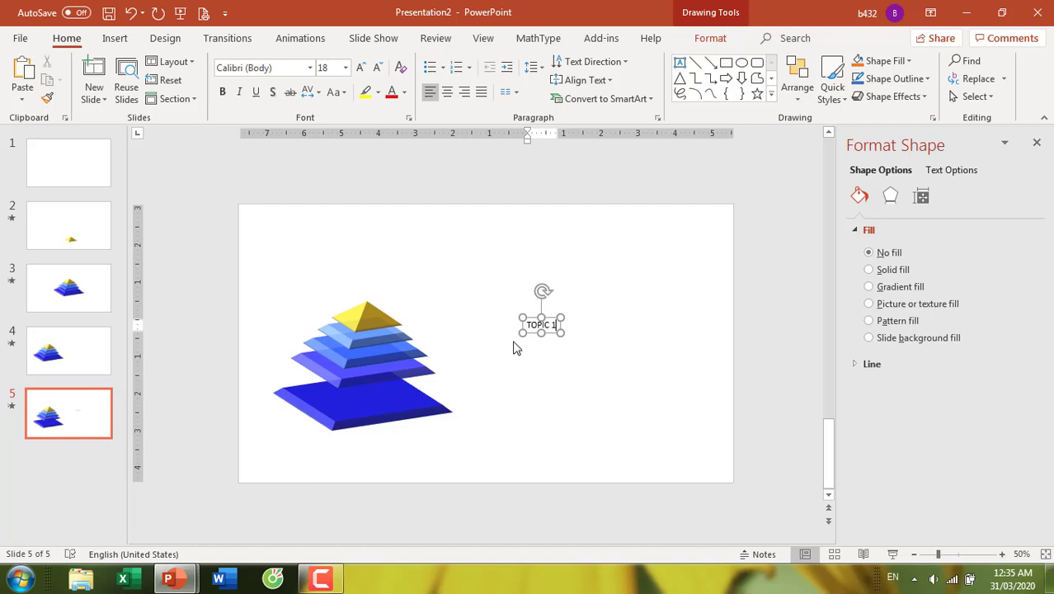
# - Add a 'Descriptions for topic1' text box beneath the TOPIC 1 label
pyautogui.click(126, 40)
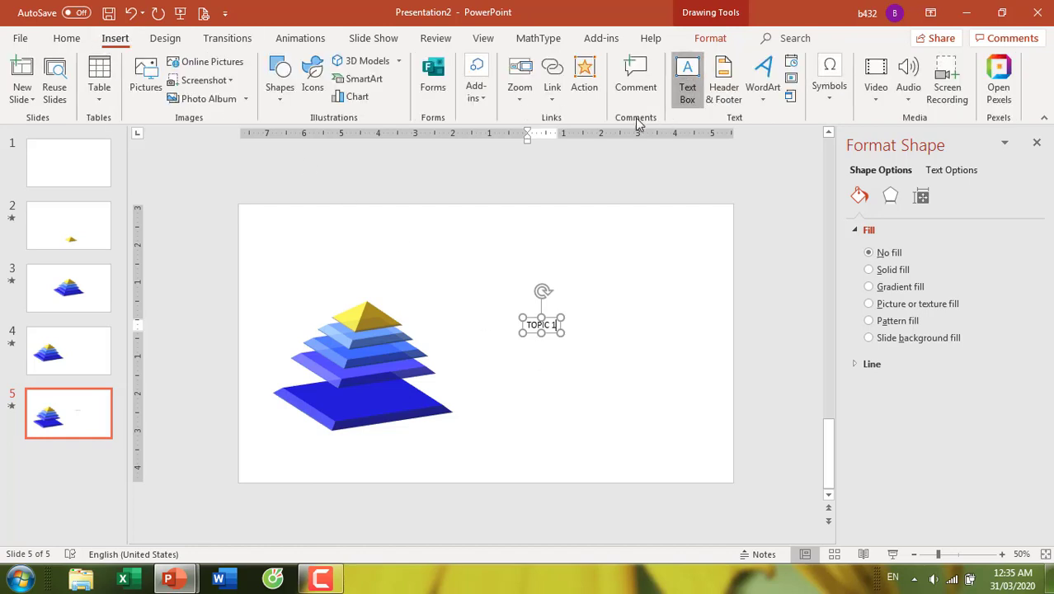
pyautogui.click(687, 78)
pyautogui.click(533, 364)
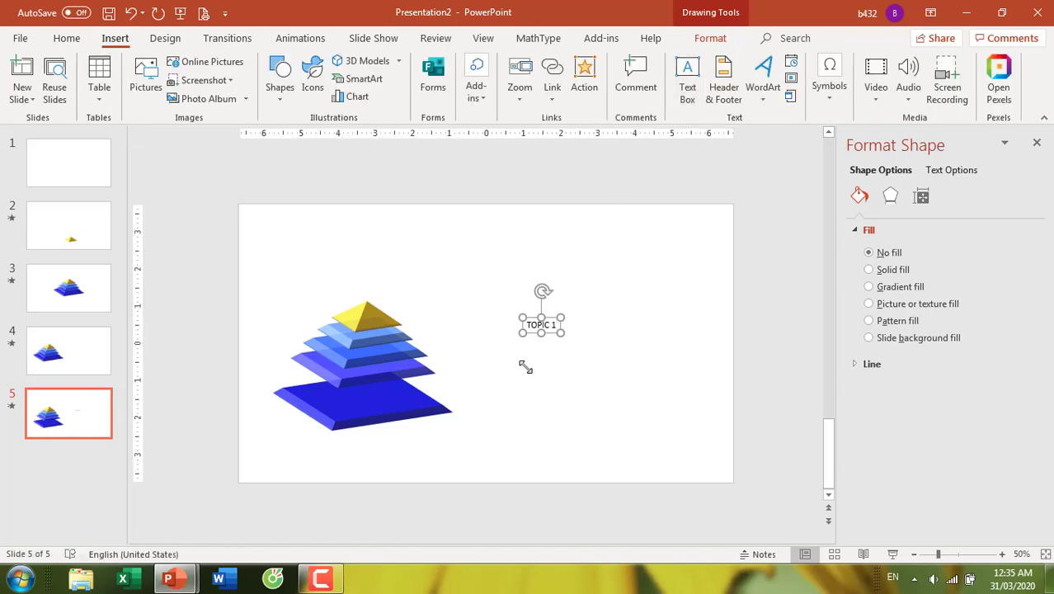
pyautogui.write('De')
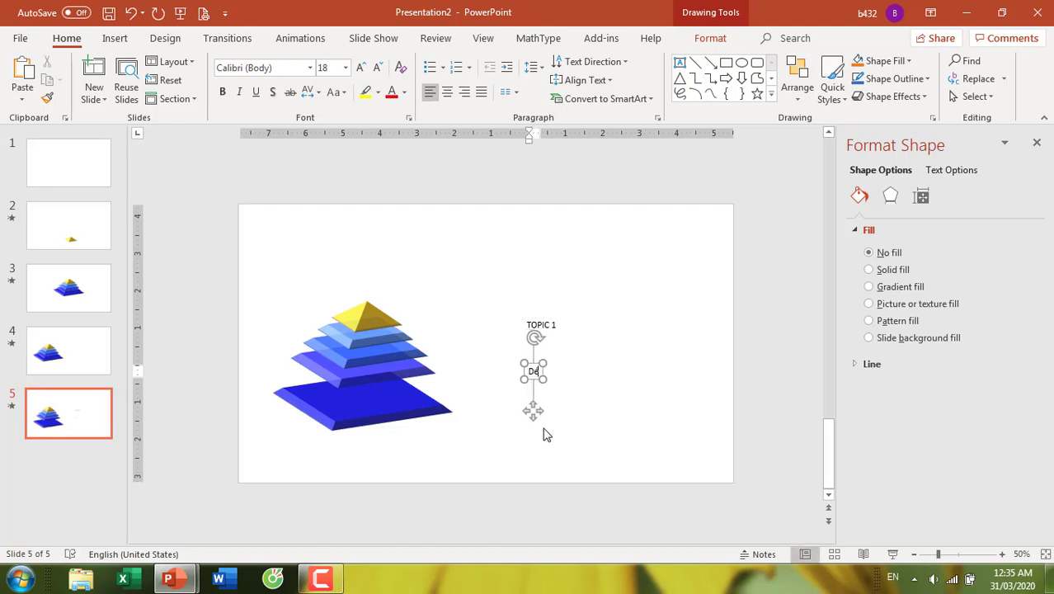
pyautogui.write('scri')
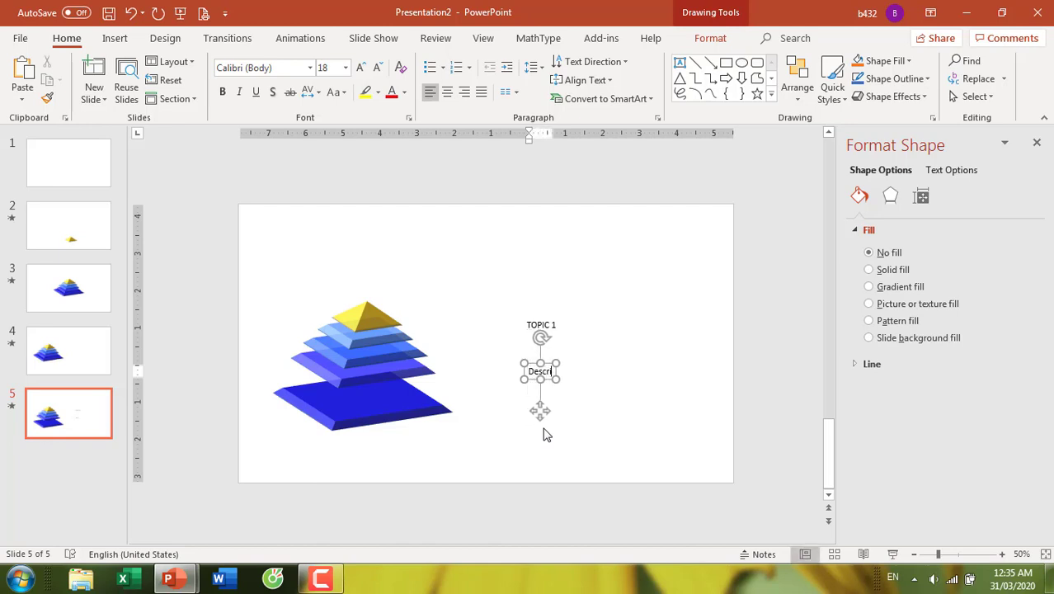
pyautogui.write('ptions ')
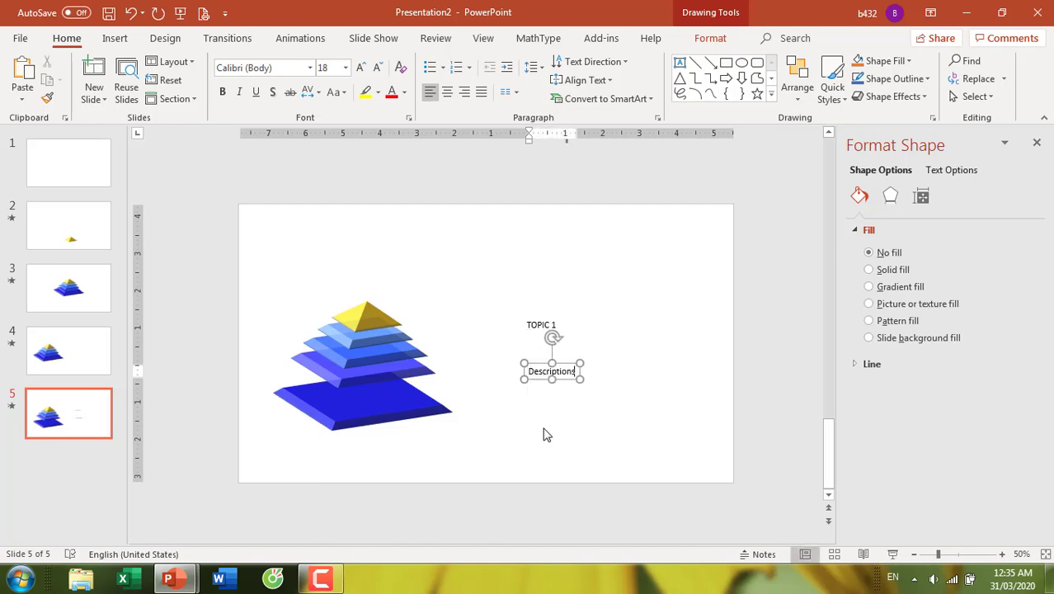
pyautogui.write('for ')
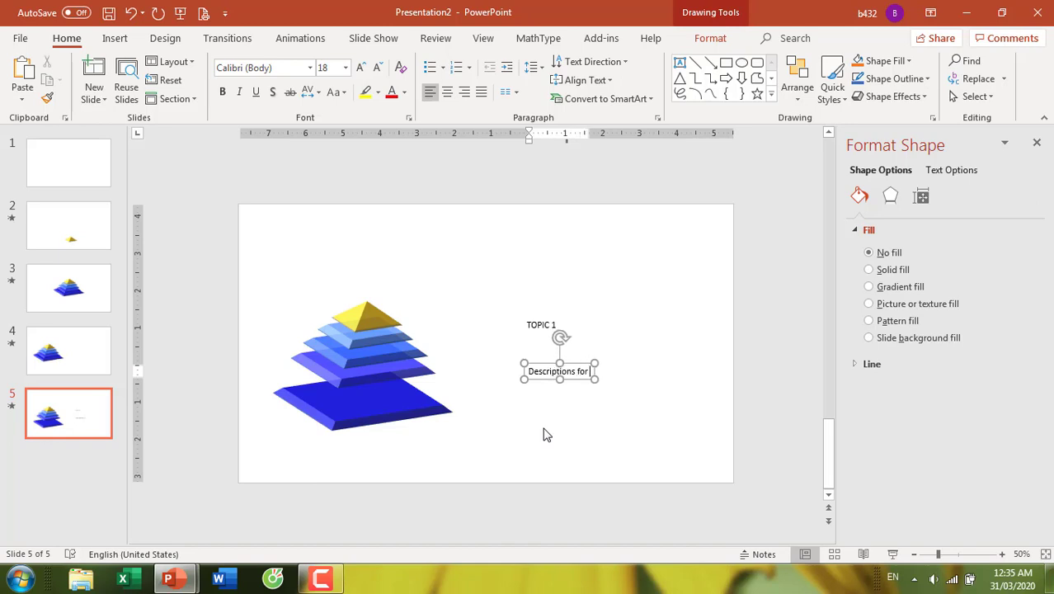
pyautogui.write('topic1')
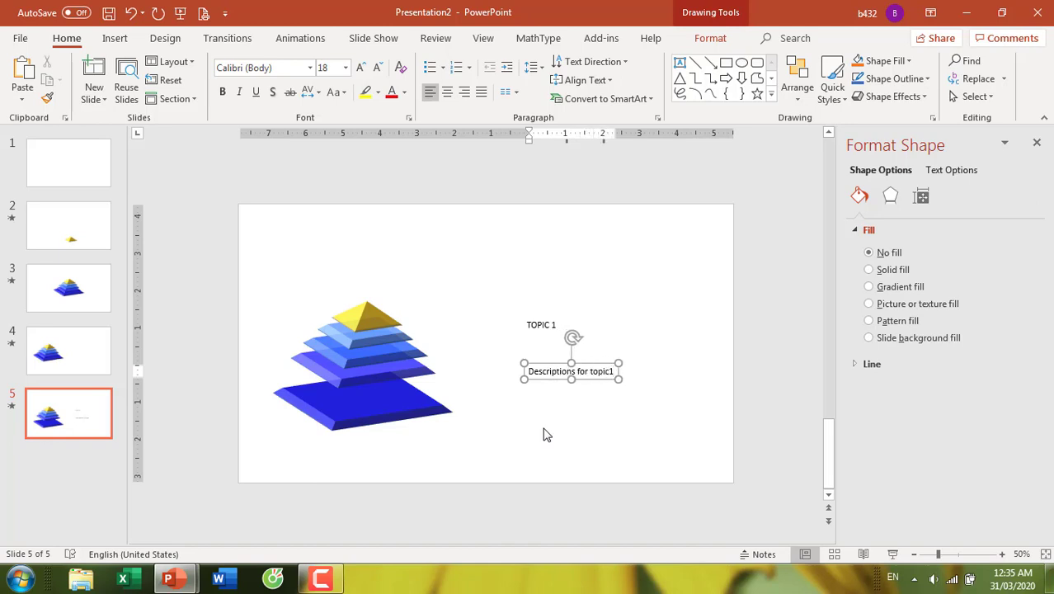
pyautogui.click(575, 444)
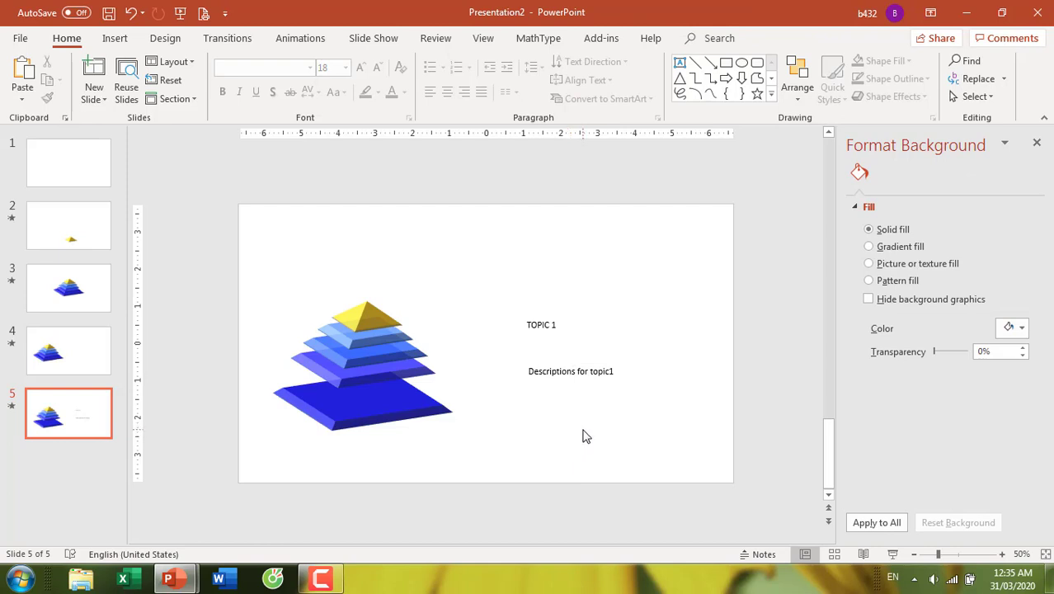
# - Duplicate both topic 1 label boxes and move the copies just off the slide's right edge
pyautogui.moveTo(503, 298); pyautogui.dragTo(651, 444)
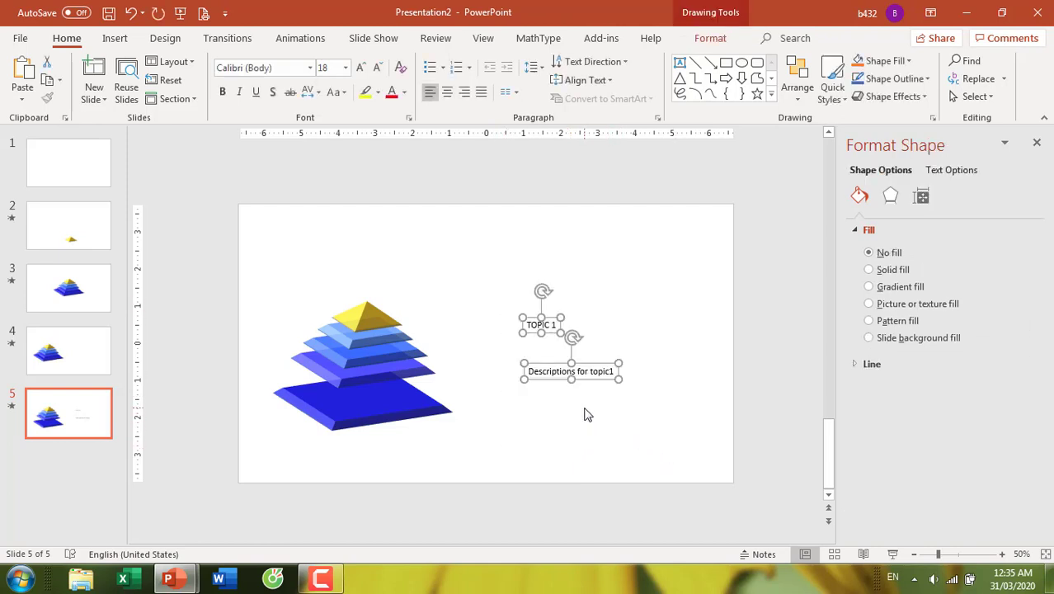
pyautogui.hotkey('ctrl', 'd')
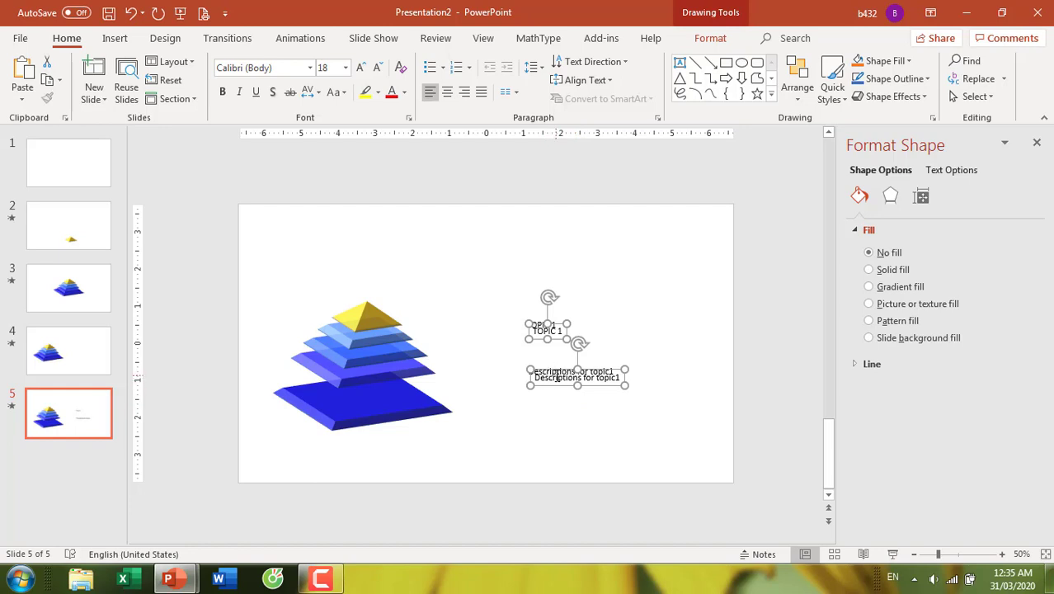
pyautogui.press('Up')
pyautogui.press('Up')
pyautogui.press('Up')
pyautogui.press('Up')
pyautogui.press('Up')
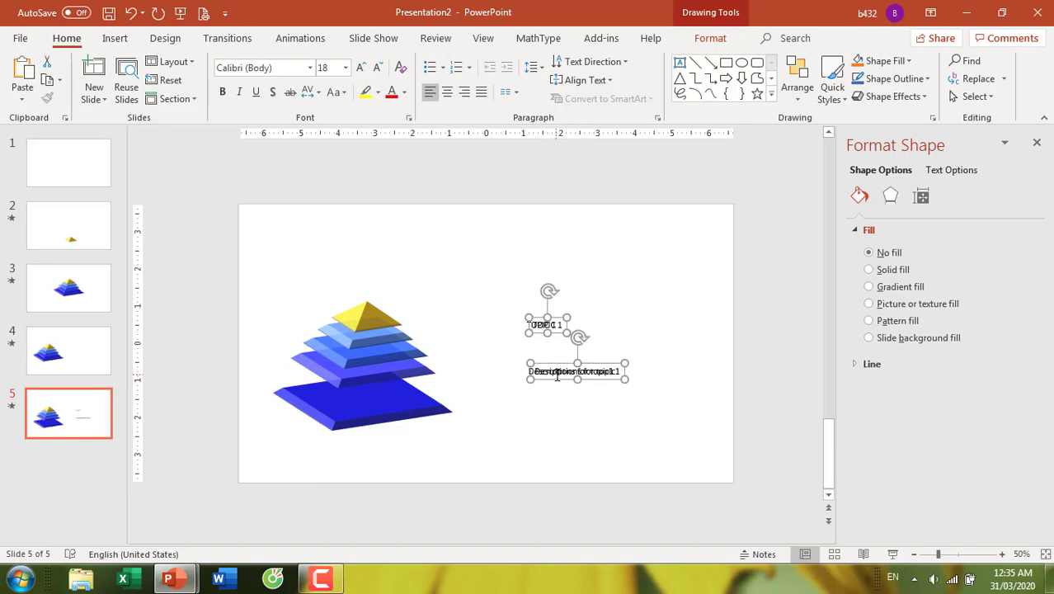
pyautogui.moveTo(551, 364); pyautogui.dragTo(773, 355)
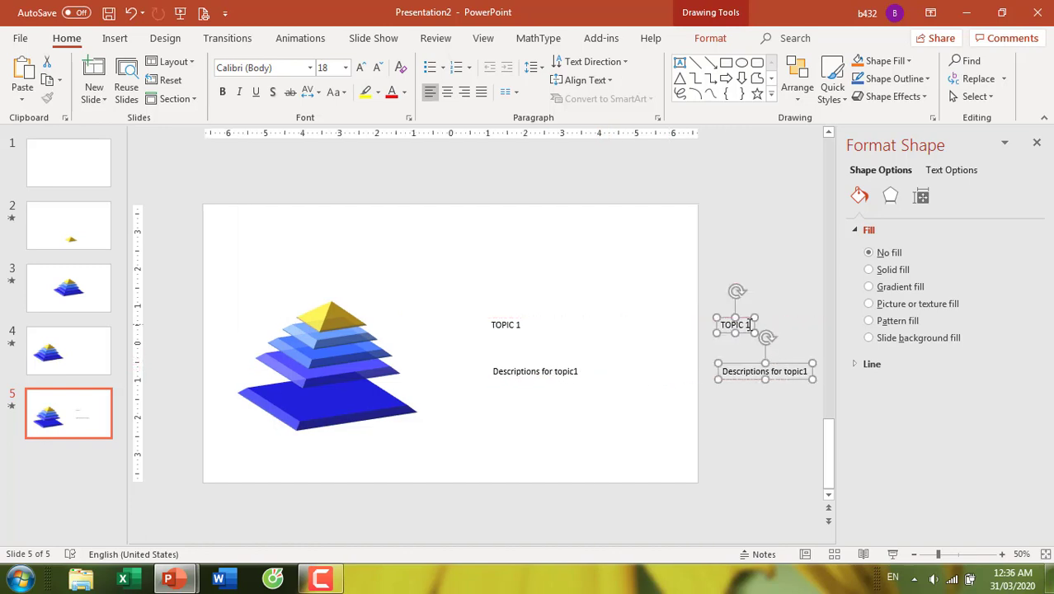
# - Change the copied title to 'TOPIC 2' and delete the 1 from the copied description
pyautogui.click(748, 325)
pyautogui.press('BackSpace')
pyautogui.write('2')
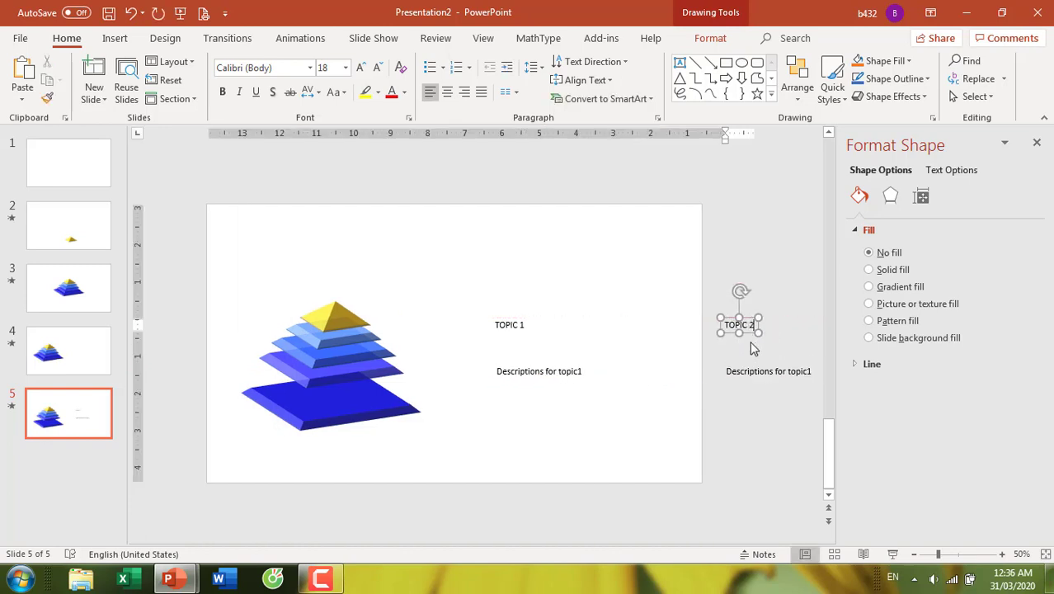
pyautogui.click(794, 371)
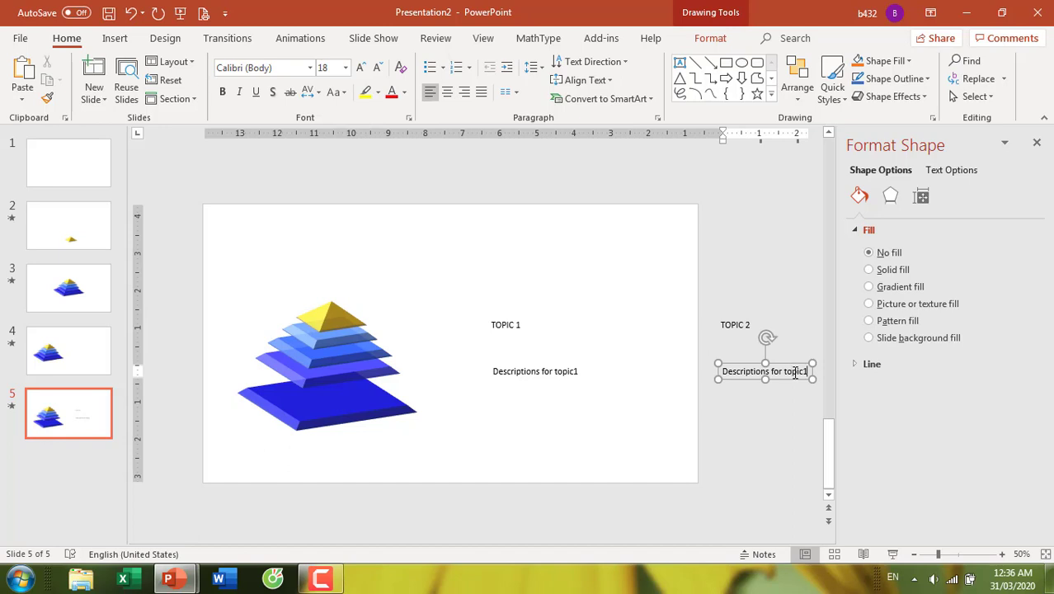
pyautogui.press('BackSpace')
# - Finish the copy as 'Descriptions for topic2' and duplicate slide 5 as slide 6
pyautogui.write('2')
pyautogui.click(73, 435)
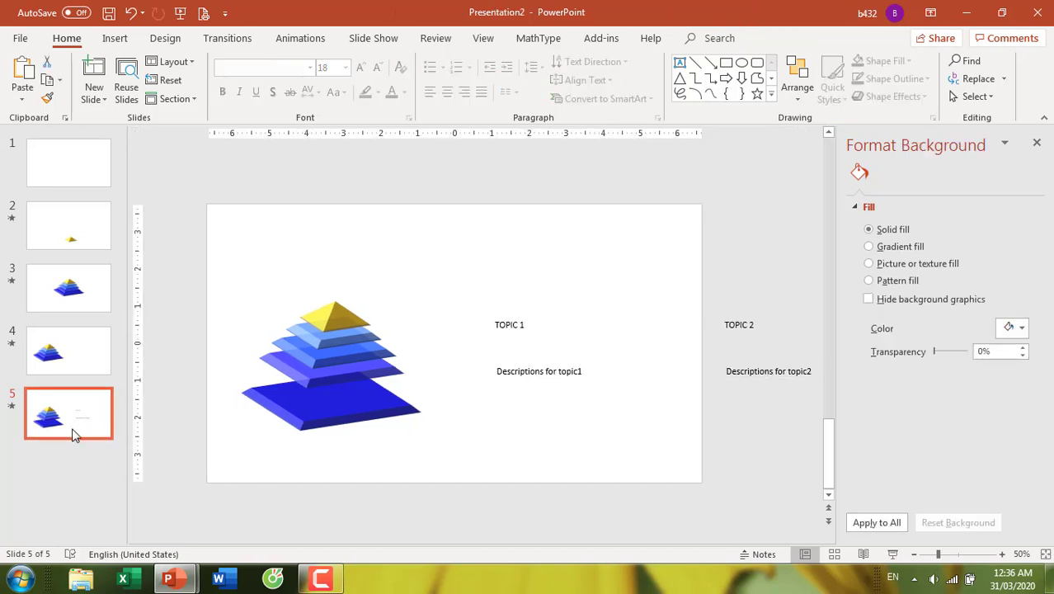
pyautogui.hotkey('ctrl', 'd')
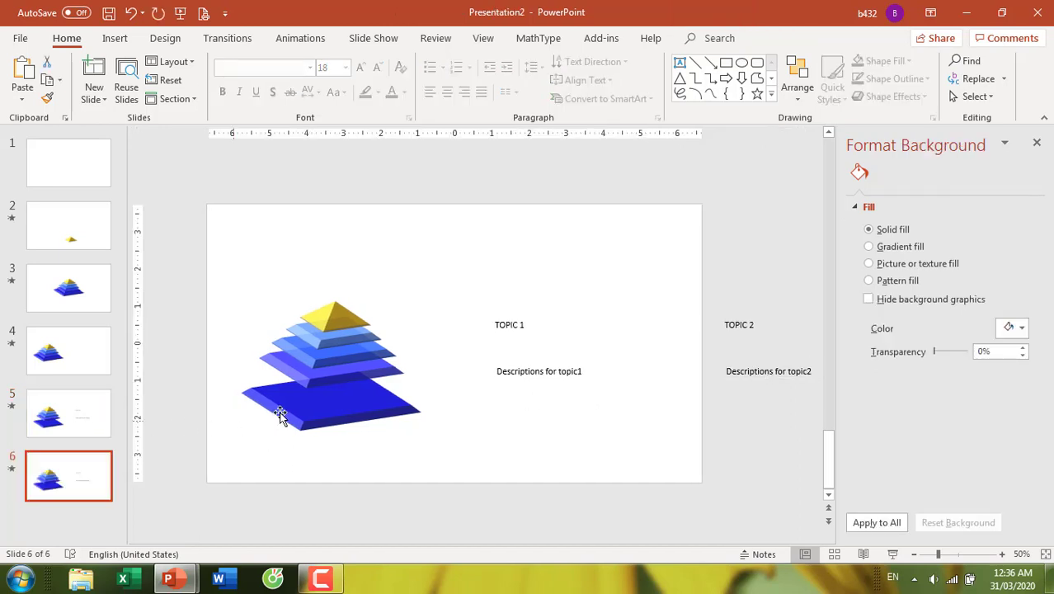
# - Lower a middle pyramid layer by two nudges on slide 6
pyautogui.click(313, 382)
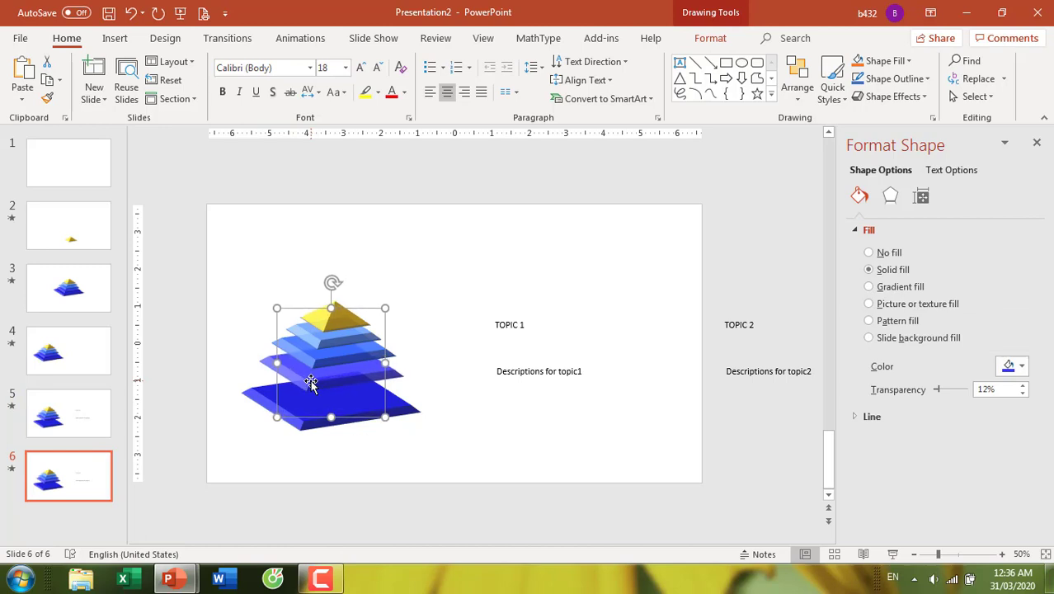
pyautogui.press('Down')
pyautogui.press('Down')
pyautogui.press('Down')
pyautogui.press('Down')
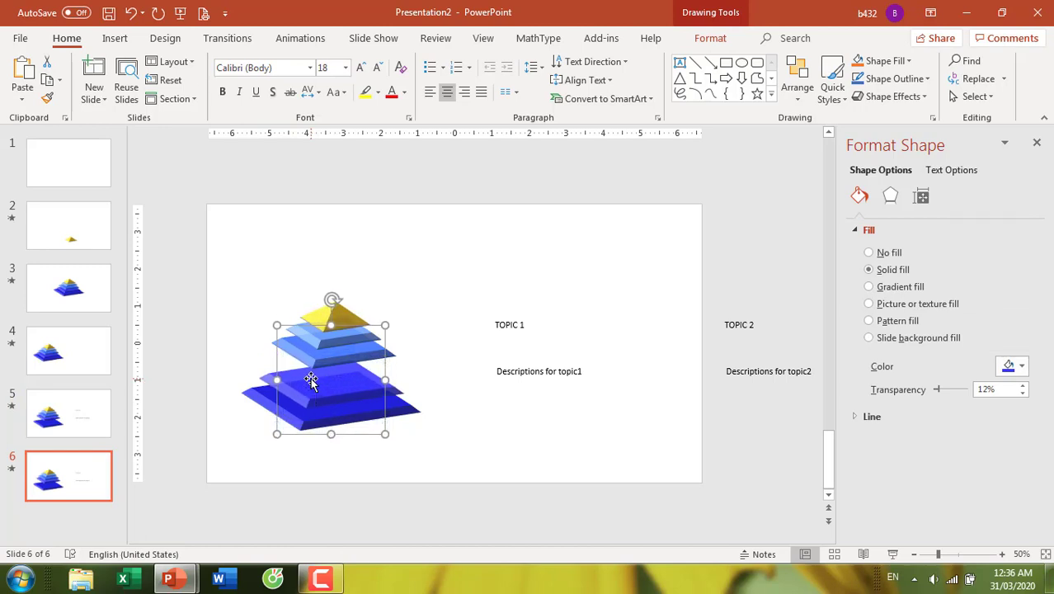
pyautogui.press('Down')
pyautogui.click(495, 425)
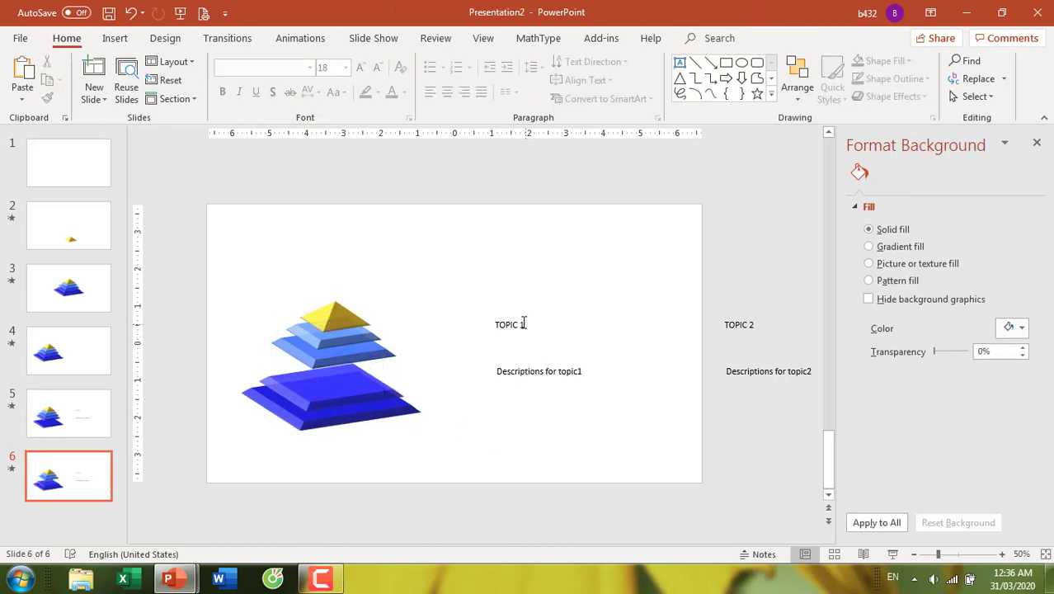
# - Move the TOPIC 1 title and description off the slide's left side
pyautogui.click(523, 325)
pyautogui.click(541, 372)
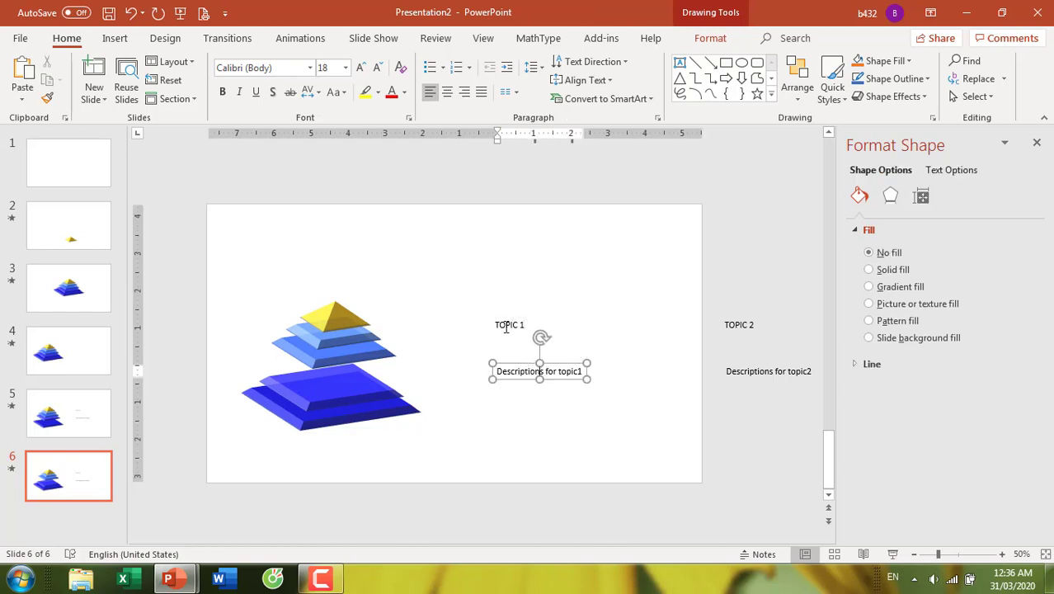
pyautogui.click(506, 327)
pyautogui.click(503, 319)
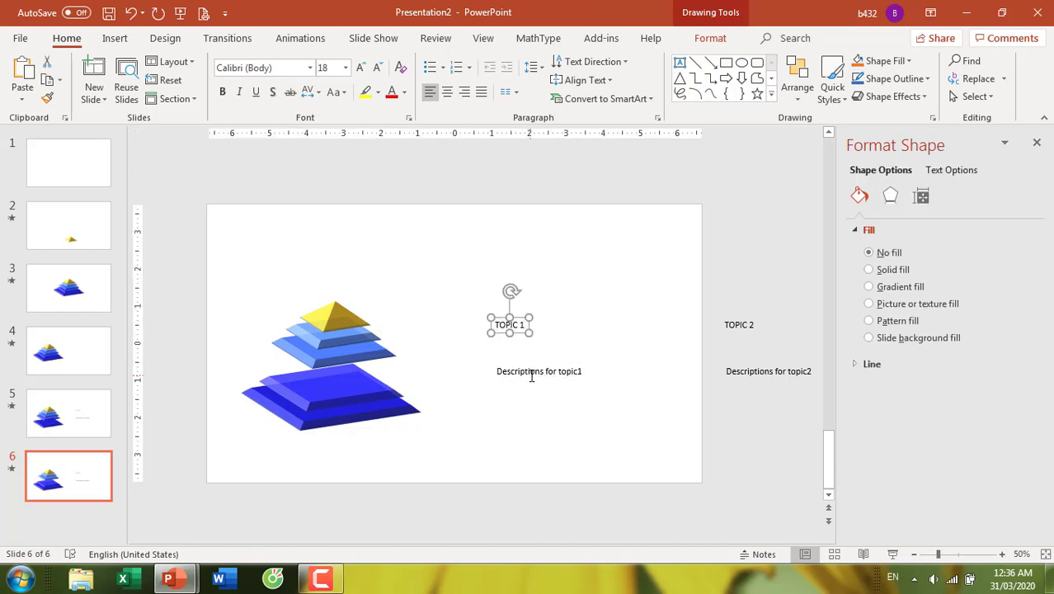
pyautogui.keyDown('shift'); pyautogui.click(529, 371); pyautogui.keyUp('shift')
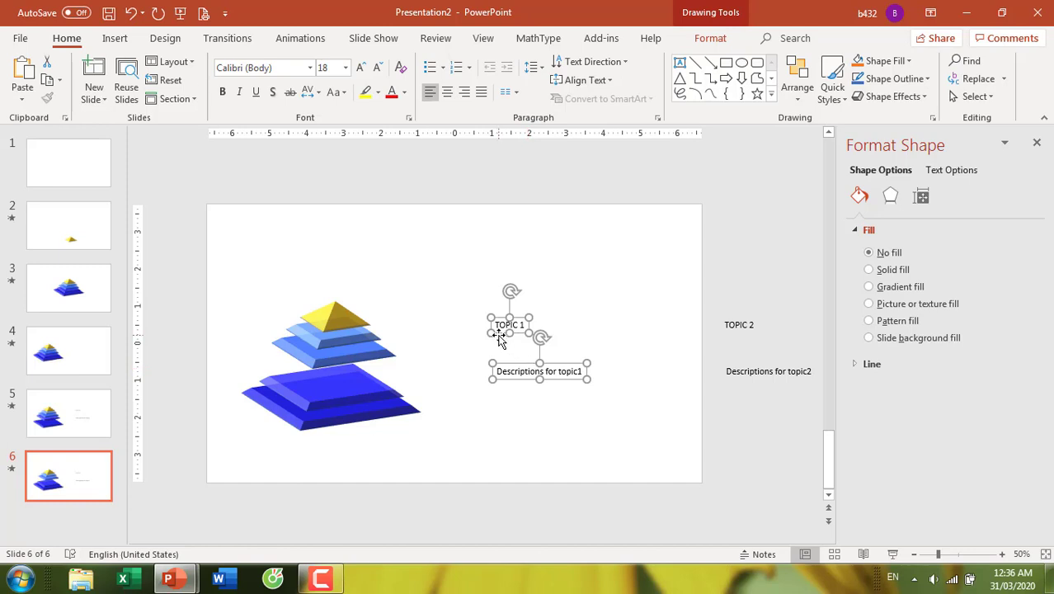
pyautogui.keyDown('ctrl'); pyautogui.scroll(-2, 426, 416); pyautogui.keyUp('ctrl')
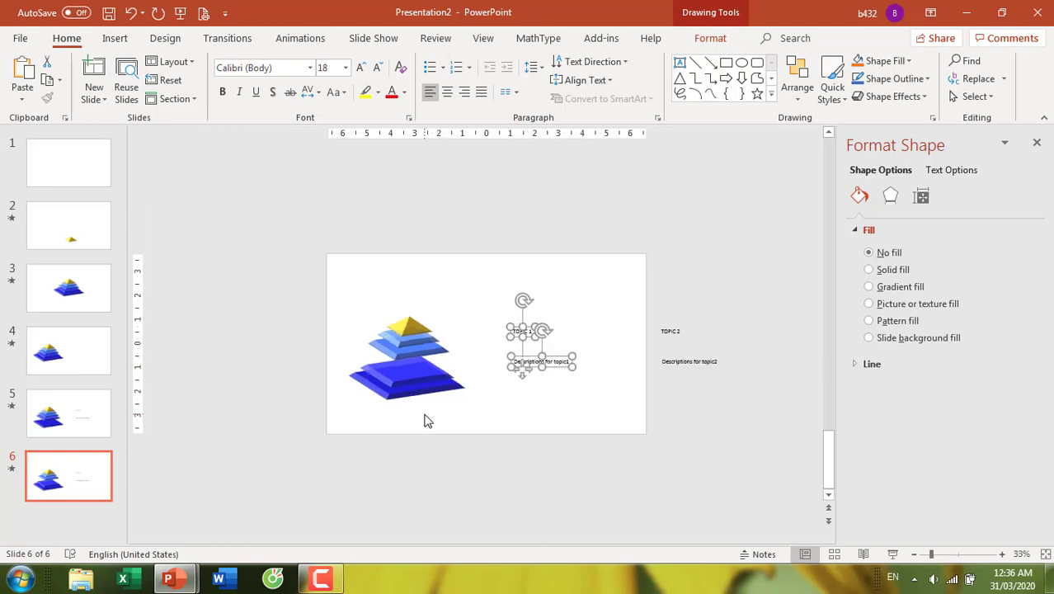
pyautogui.moveTo(535, 361); pyautogui.dragTo(264, 360)
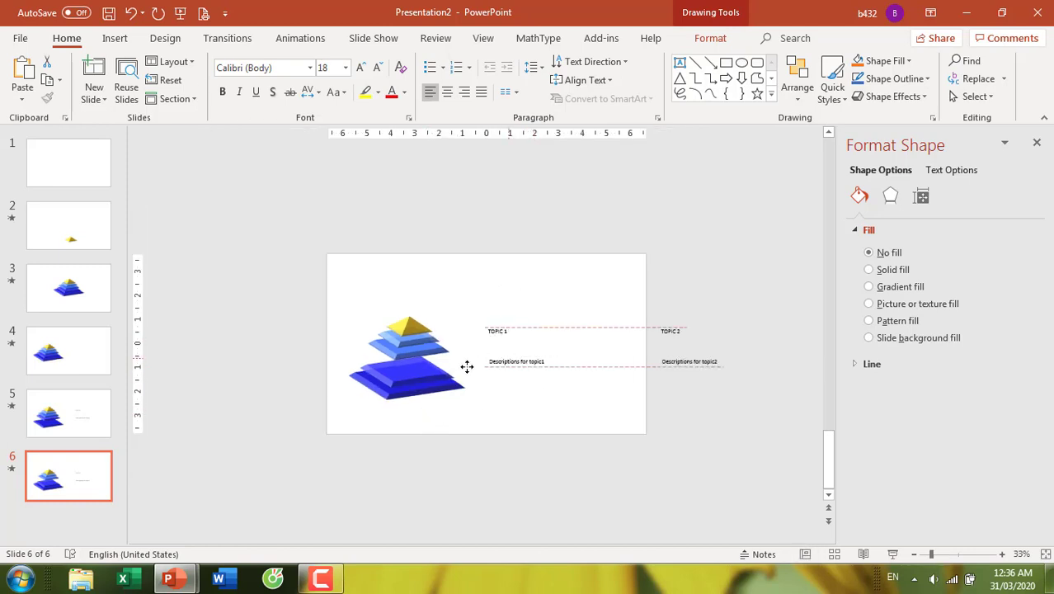
pyautogui.click(726, 402)
# - Bring the TOPIC 2 labels beside the pyramid and place a copy off-slide right
pyautogui.moveTo(756, 409); pyautogui.dragTo(619, 295)
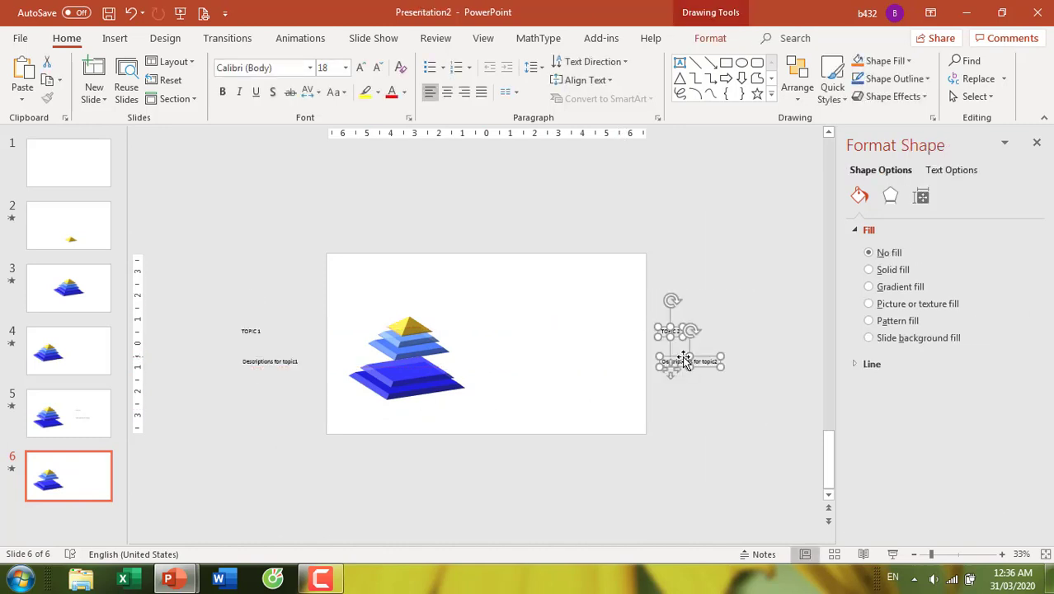
pyautogui.moveTo(684, 361); pyautogui.dragTo(530, 347)
pyautogui.click(417, 471)
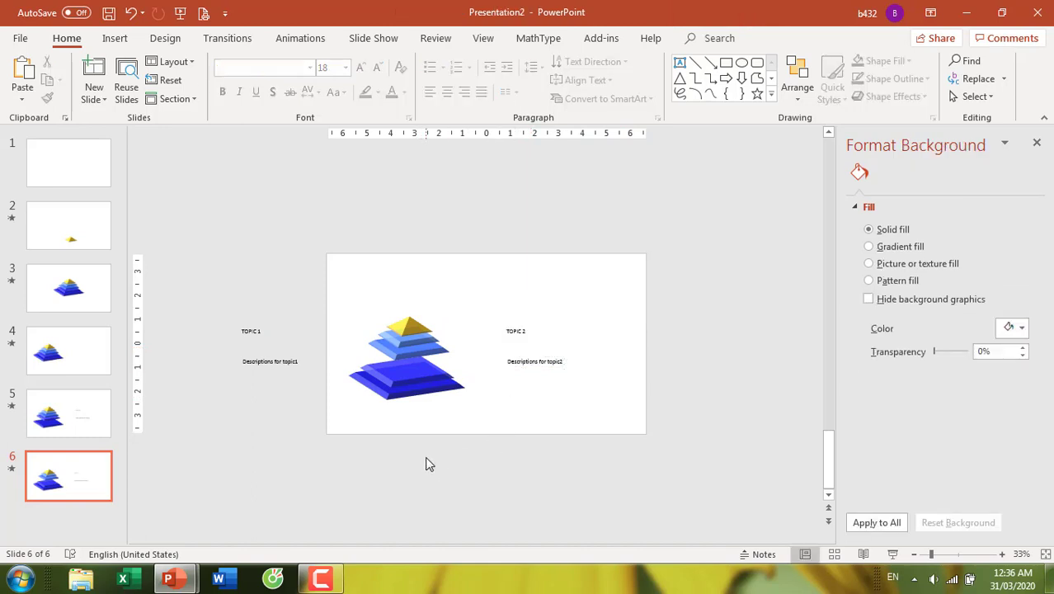
pyautogui.moveTo(592, 385); pyautogui.dragTo(484, 301)
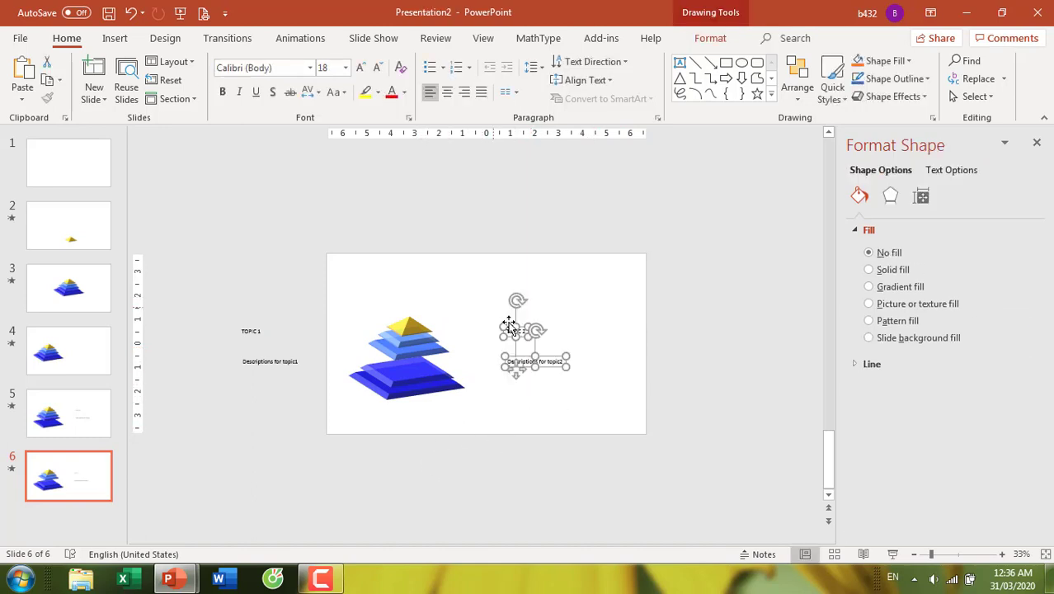
pyautogui.moveTo(536, 357)
pyautogui.mouseDown()
pyautogui.moveTo(556, 373)
pyautogui.moveTo(574, 368)
pyautogui.moveTo(565, 354)
pyautogui.moveTo(739, 360)
pyautogui.mouseUp()
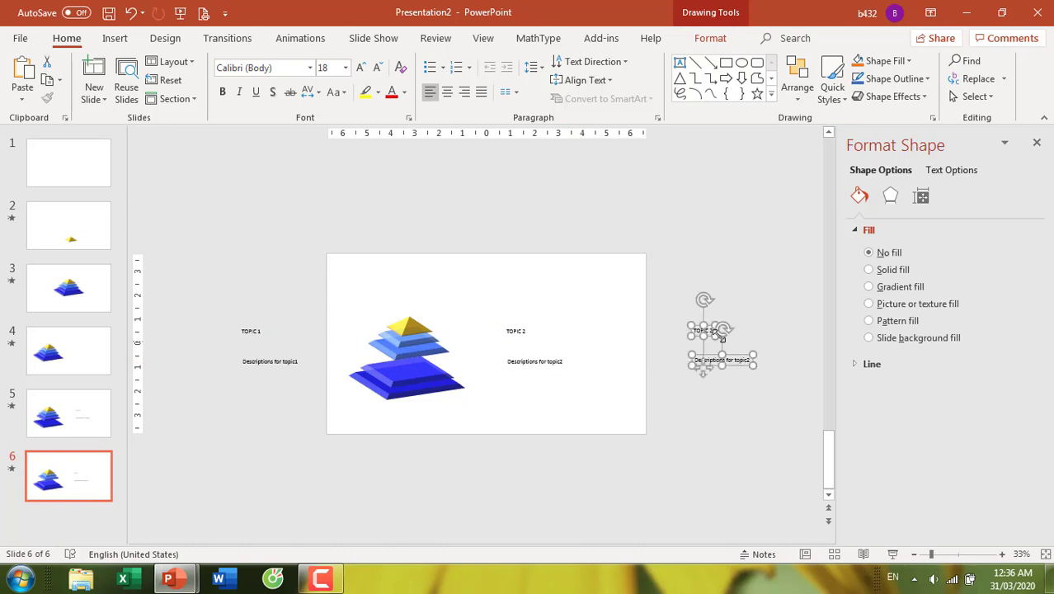
# - Change the off-right copy's title to 'TOPIC 3' and remove the 2 from its description
pyautogui.keyDown('ctrl'); pyautogui.scroll(3, 683, 349); pyautogui.keyUp('ctrl')
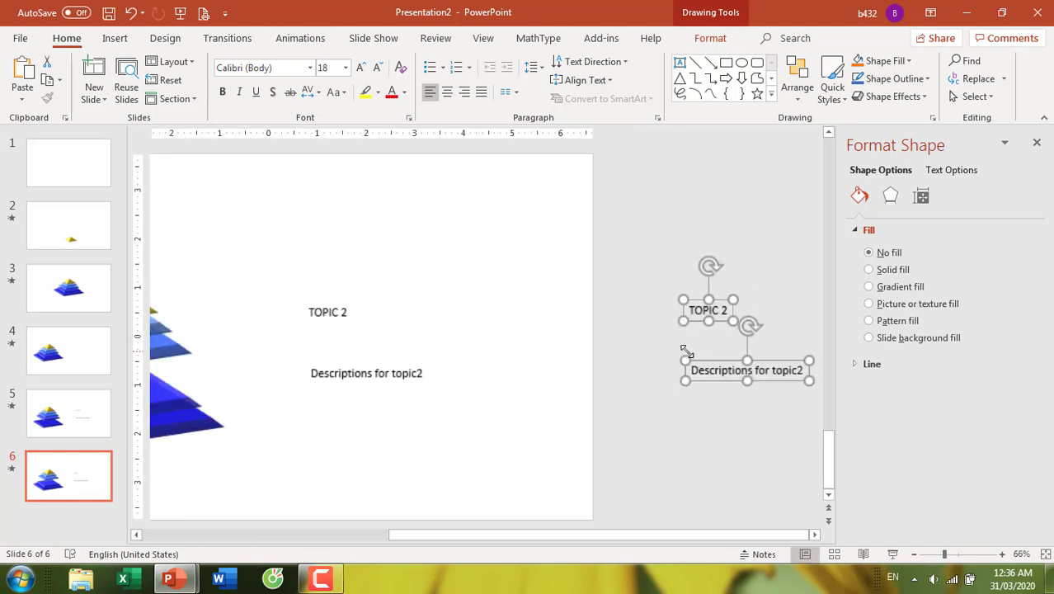
pyautogui.click(714, 310)
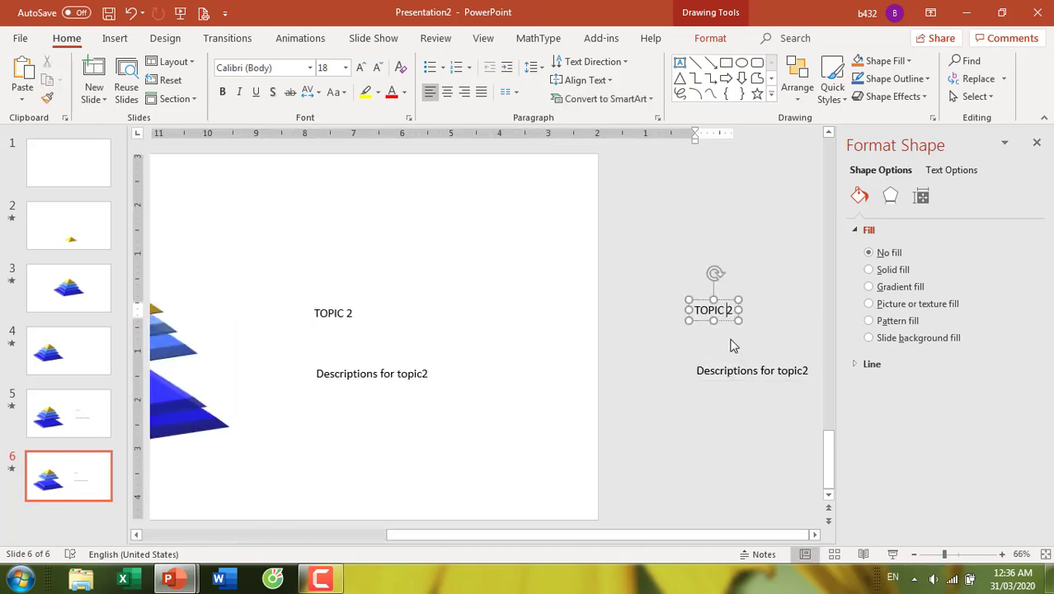
pyautogui.press('Delete')
pyautogui.write('3')
pyautogui.click(758, 374)
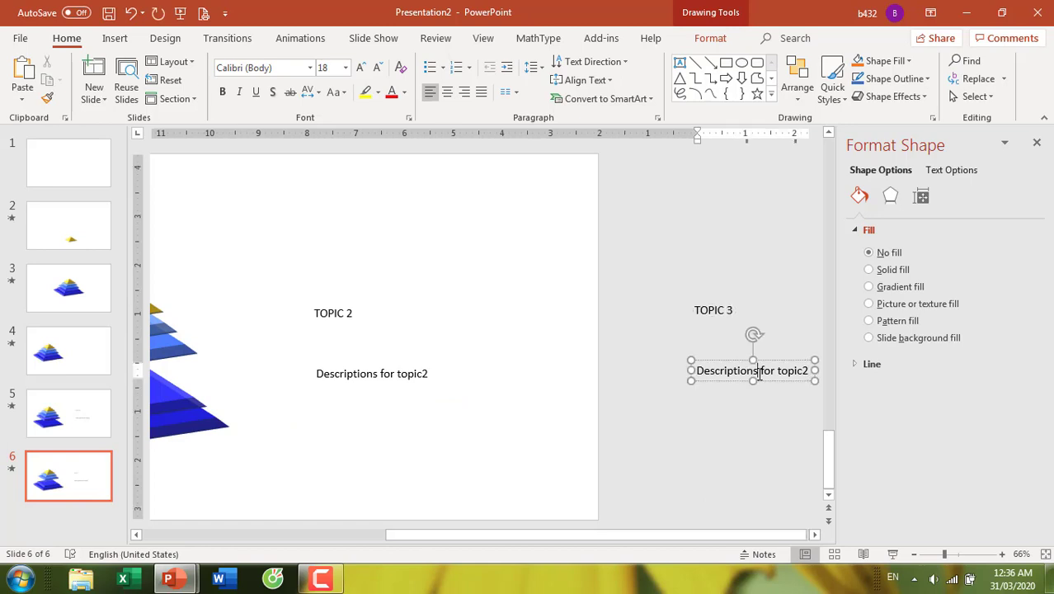
pyautogui.press('End')
pyautogui.press('BackSpace')
# - Complete 'Descriptions for topic3' and duplicate slide 6 as slide 7
pyautogui.write('3')
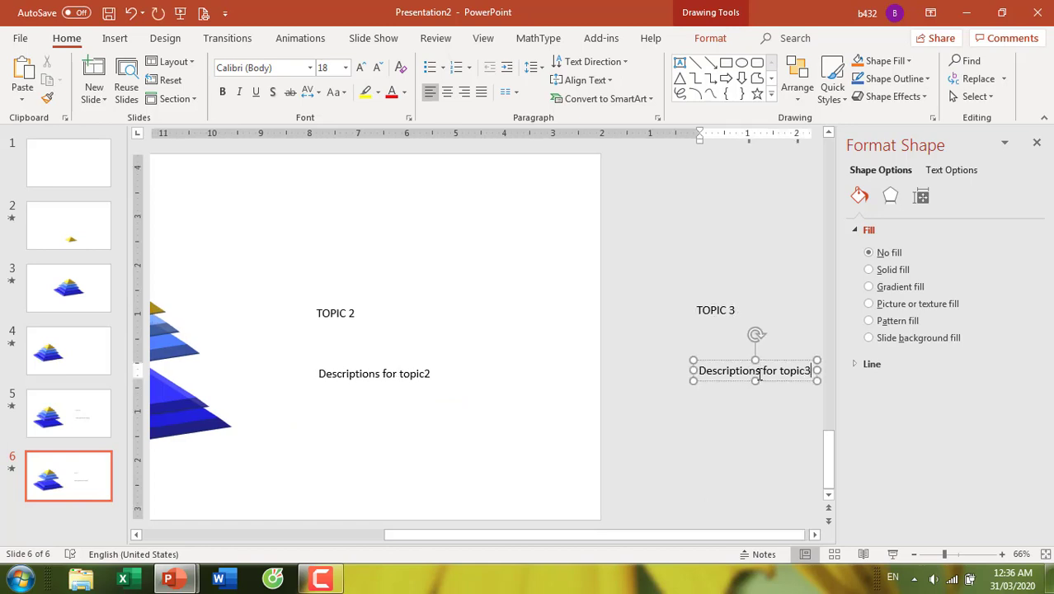
pyautogui.click(739, 446)
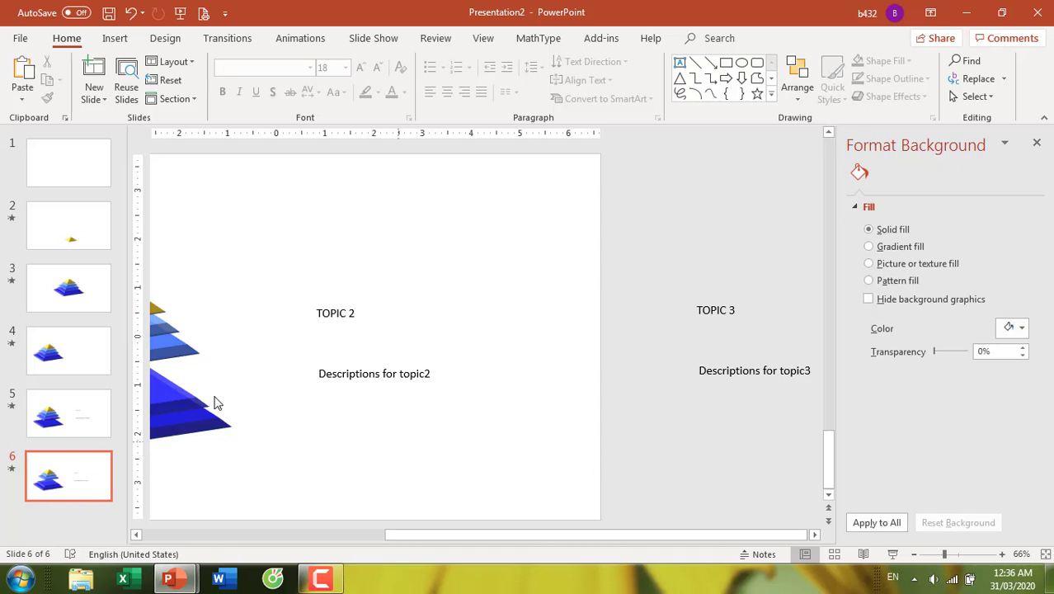
pyautogui.hotkey('ctrl', 'd')
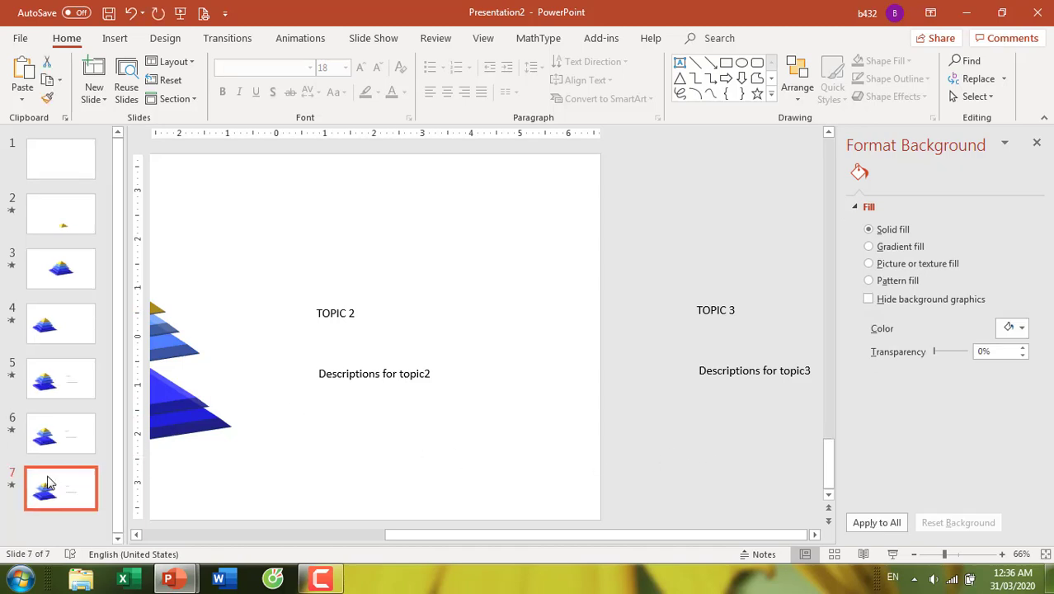
# - Lower the light-blue pyramid layer one nudge on slide 7
pyautogui.scroll(-2, 430, 417)
pyautogui.scroll(-2, 435, 418)
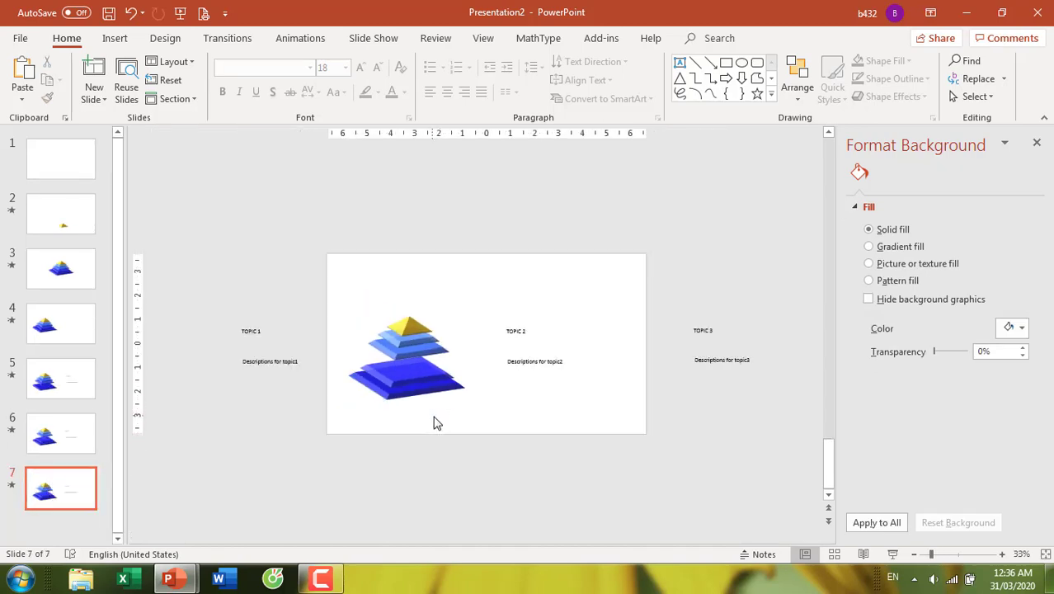
pyautogui.click(407, 357)
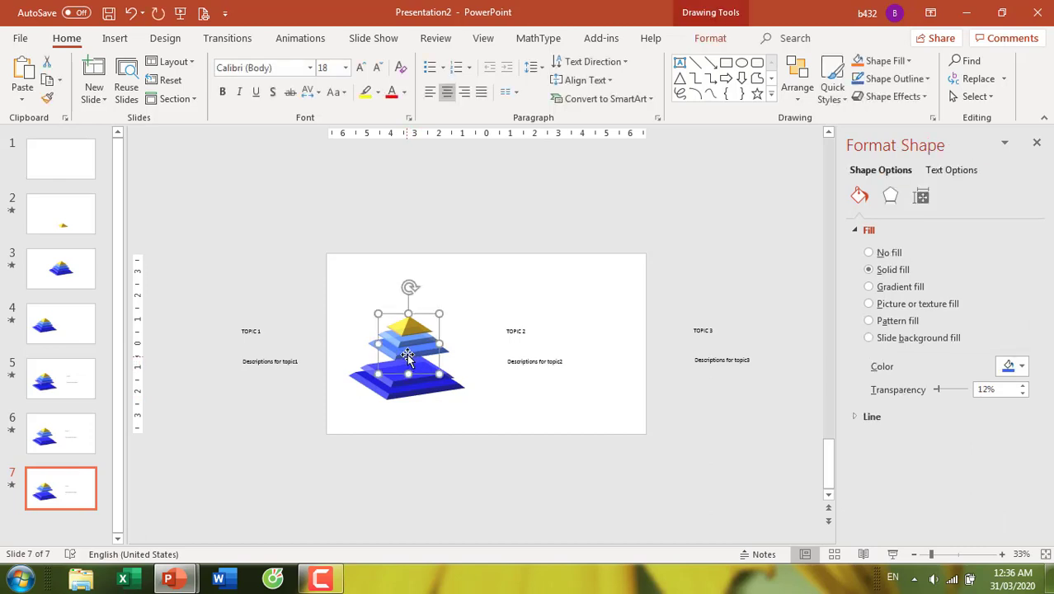
pyautogui.press('Down')
pyautogui.press('Down')
pyautogui.press('Down')
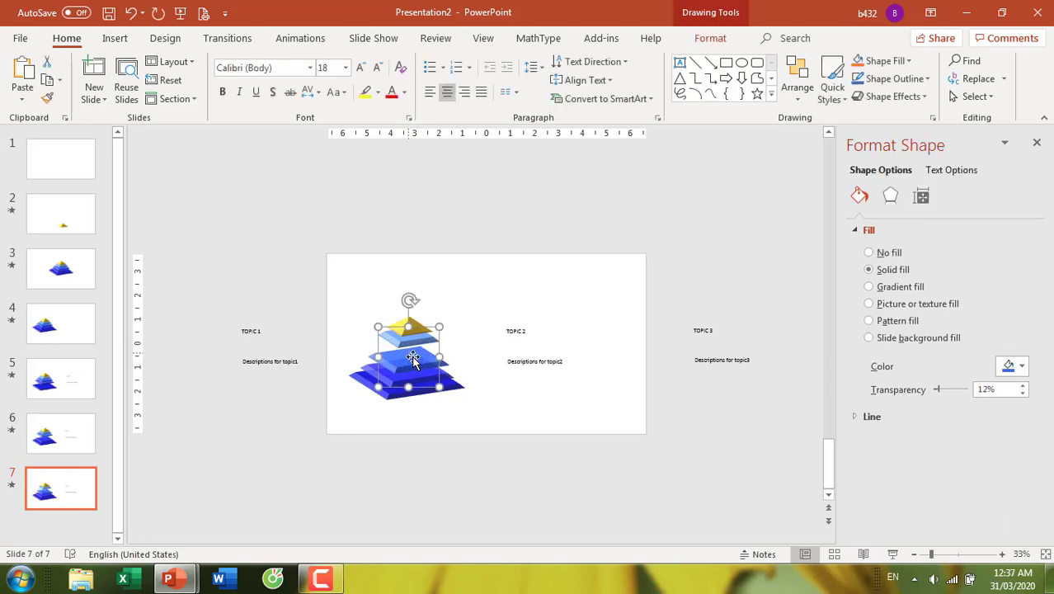
# - Move the TOPIC 2 labels off-slide left and bring the TOPIC 3 labels beside the pyramid
pyautogui.moveTo(600, 388); pyautogui.dragTo(474, 285)
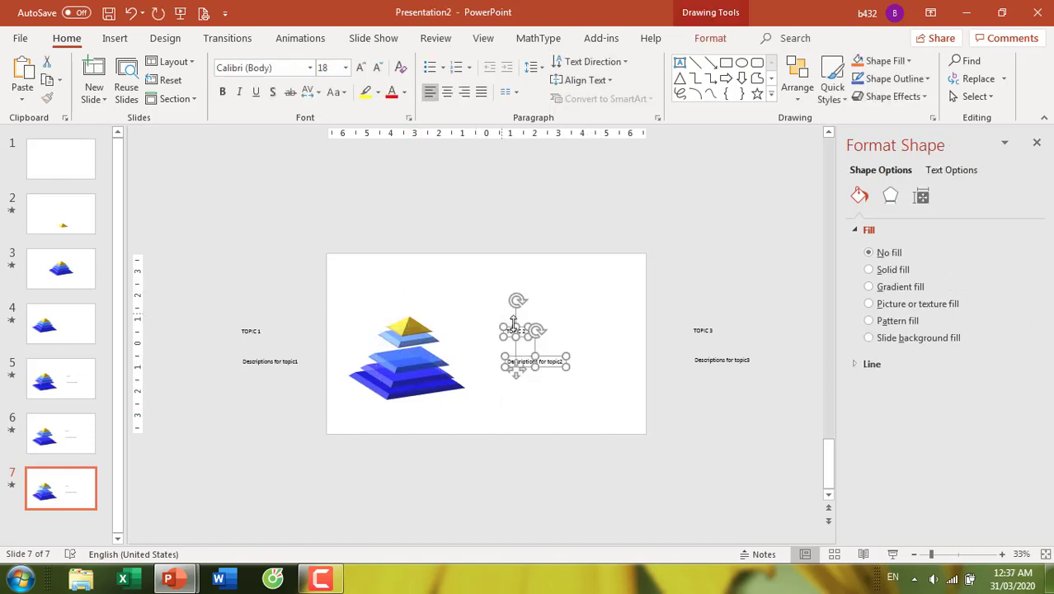
pyautogui.moveTo(552, 360); pyautogui.dragTo(262, 363)
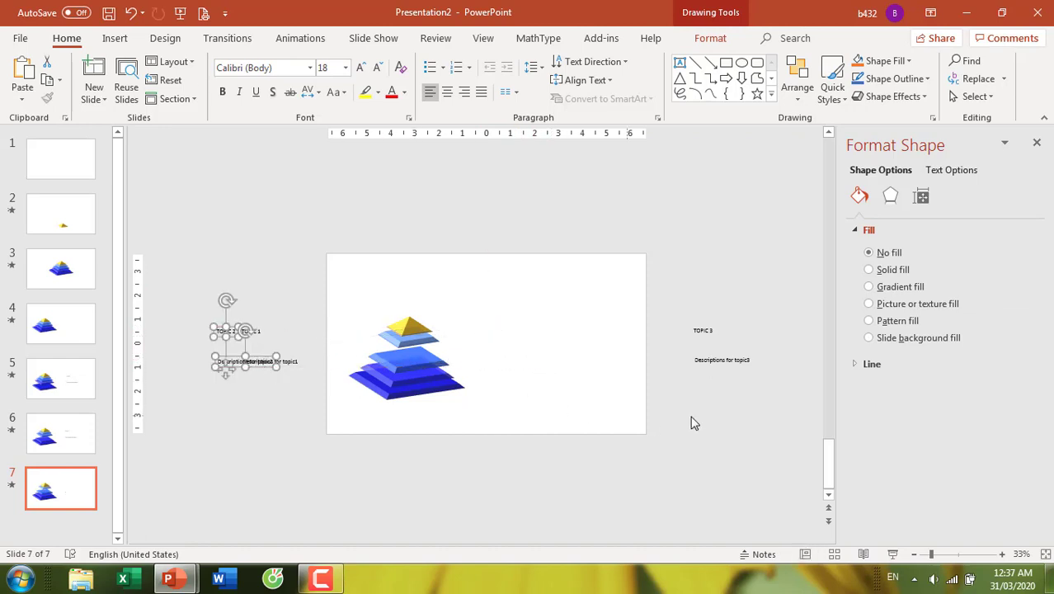
pyautogui.moveTo(789, 405); pyautogui.dragTo(673, 307)
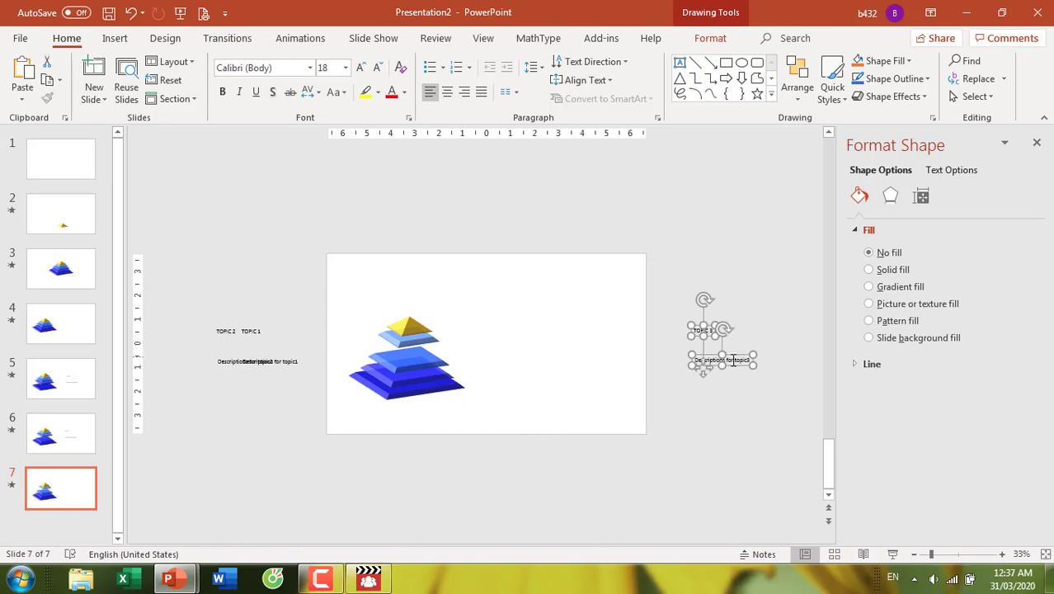
pyautogui.moveTo(732, 360); pyautogui.dragTo(530, 370)
pyautogui.click(474, 471)
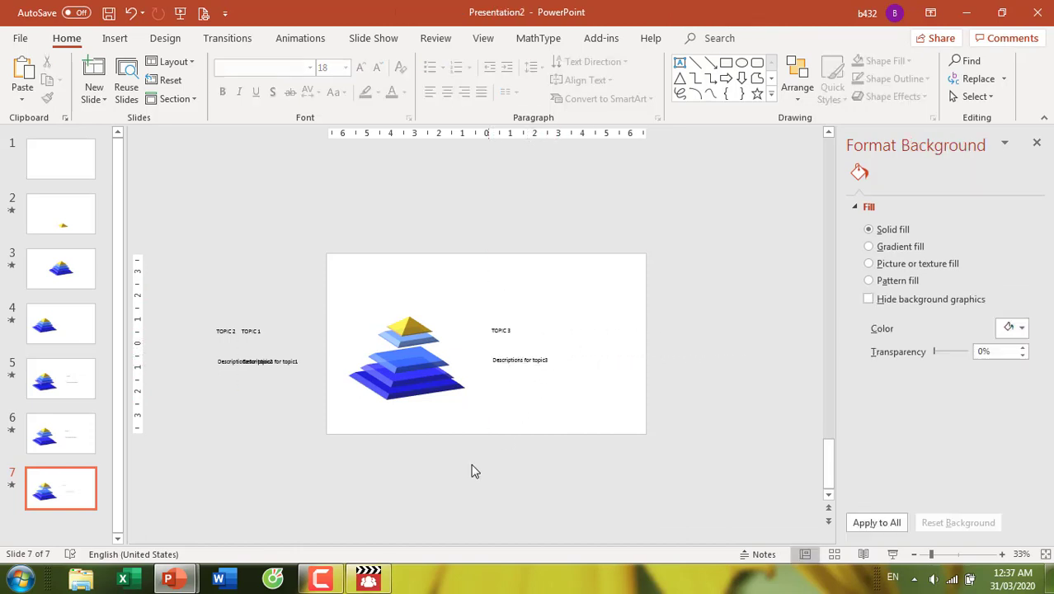
# - Copy the TOPIC 3 labels off-slide right and relabel them 'TOPIC 4' and 'Descriptions for topic4'
pyautogui.moveTo(582, 396)
pyautogui.mouseDown()
pyautogui.moveTo(466, 308)
pyautogui.moveTo(492, 336)
pyautogui.mouseUp()
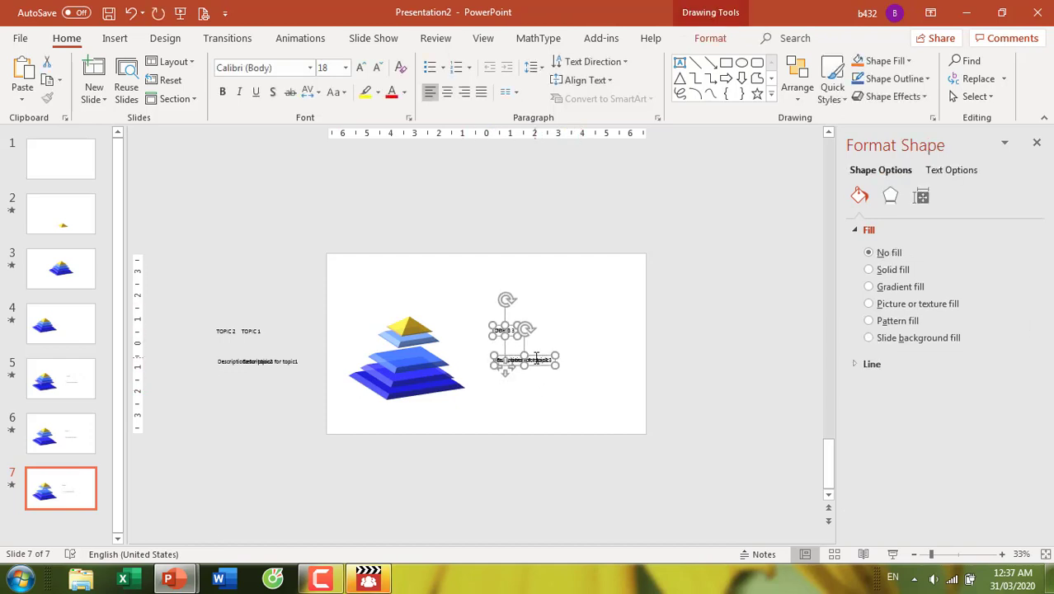
pyautogui.moveTo(549, 359); pyautogui.dragTo(742, 360)
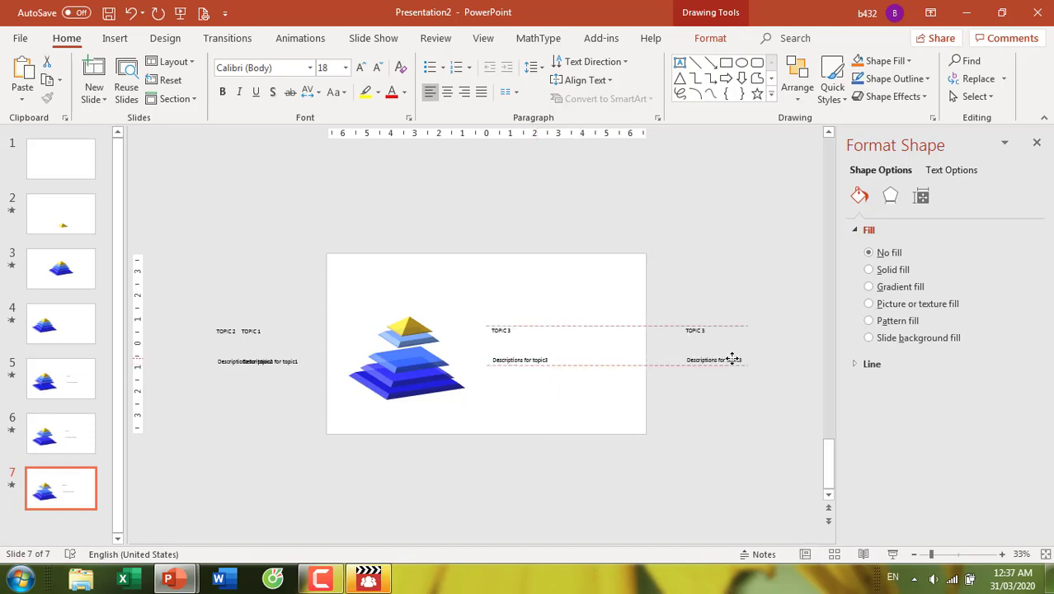
pyautogui.click(710, 332)
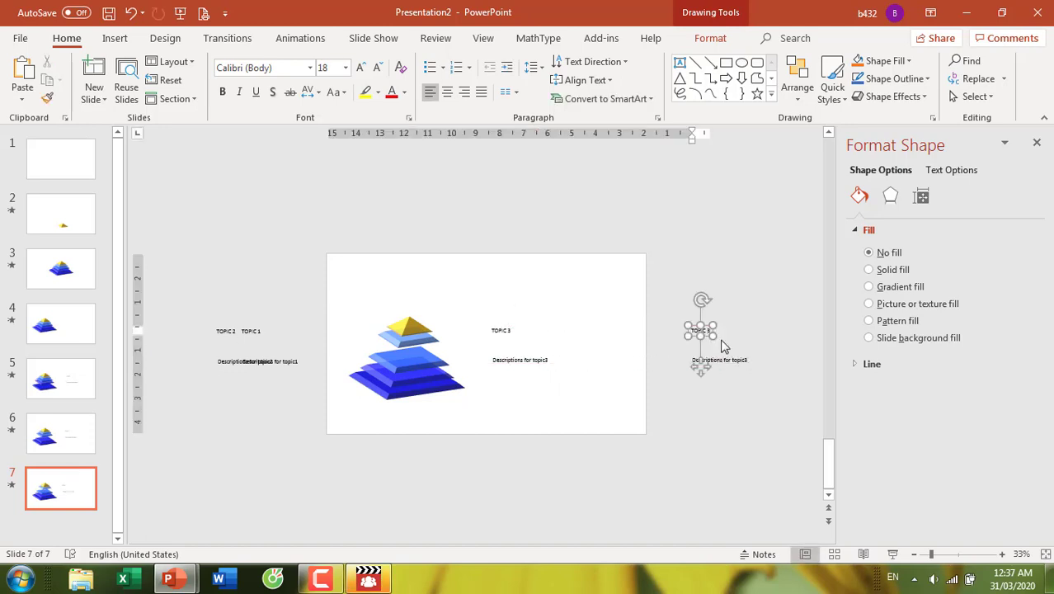
pyautogui.press('BackSpace')
pyautogui.write('4')
pyautogui.keyDown('ctrl'); pyautogui.scroll(3, 732, 353); pyautogui.keyUp('ctrl')
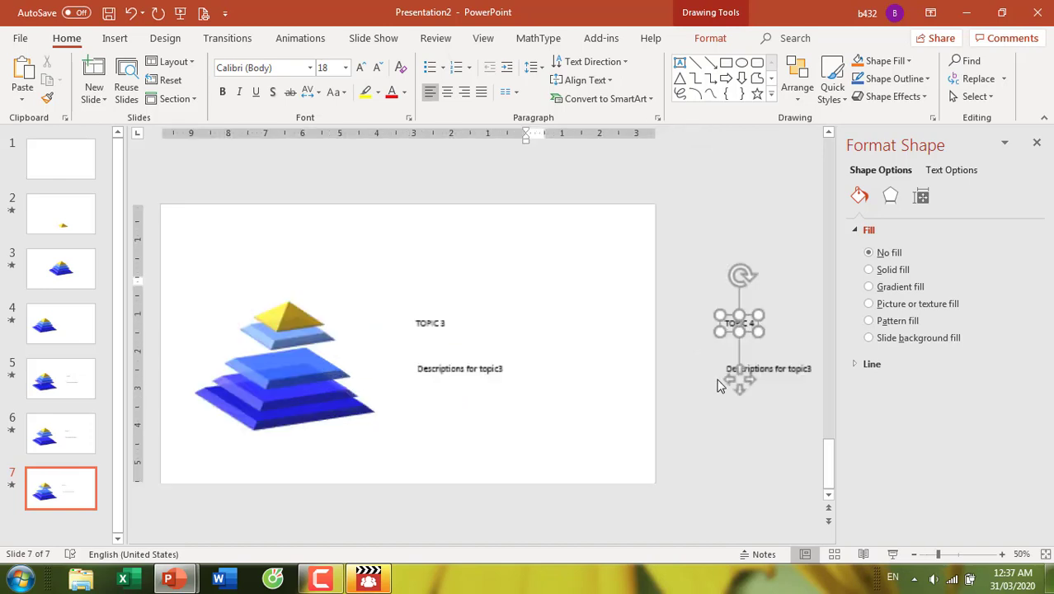
pyautogui.click(763, 372)
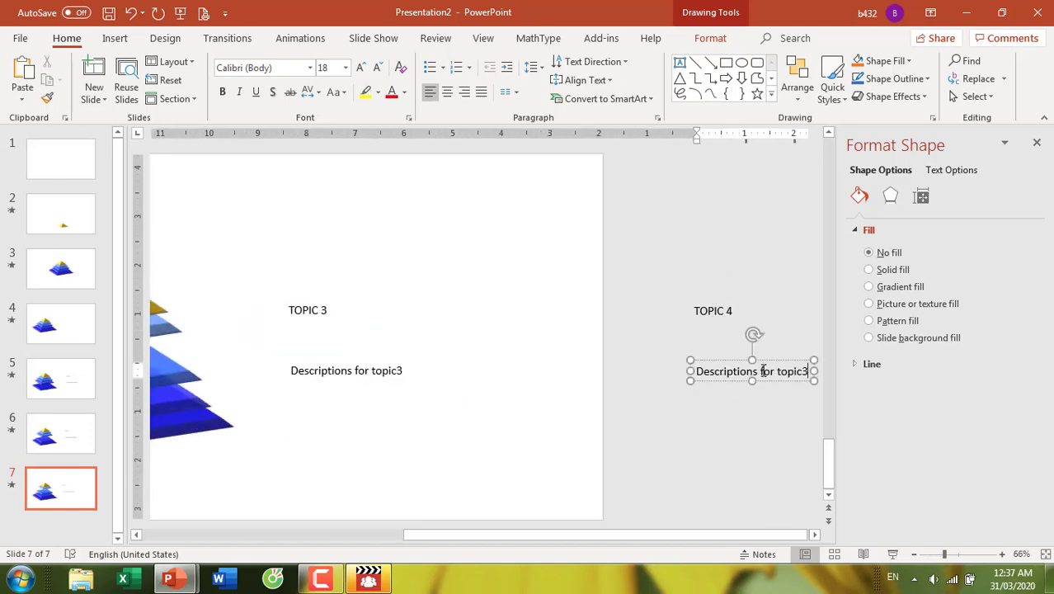
pyautogui.press('BackSpace')
pyautogui.write('4')
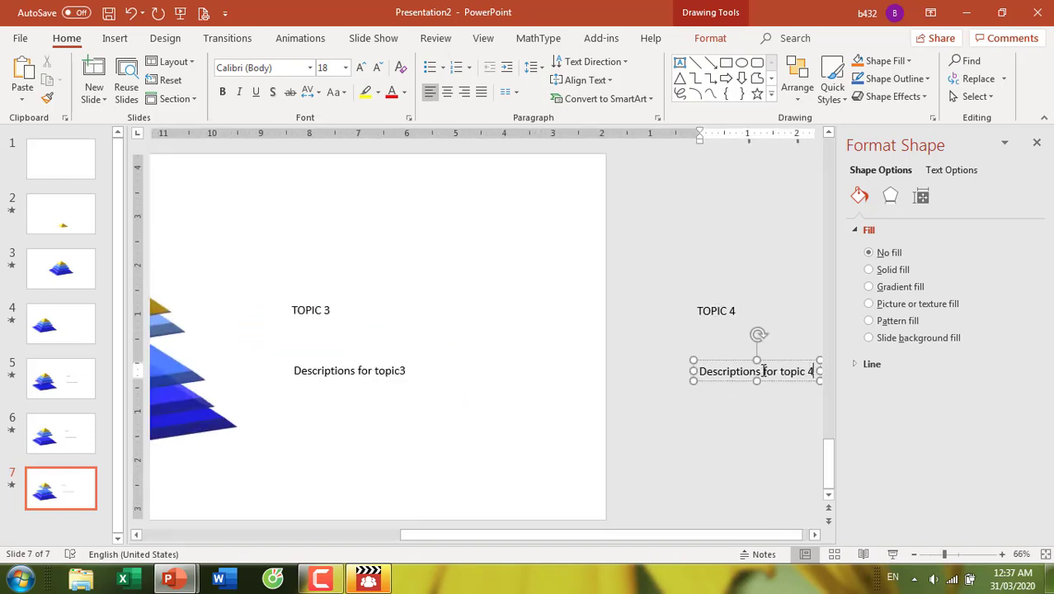
pyautogui.click(401, 371)
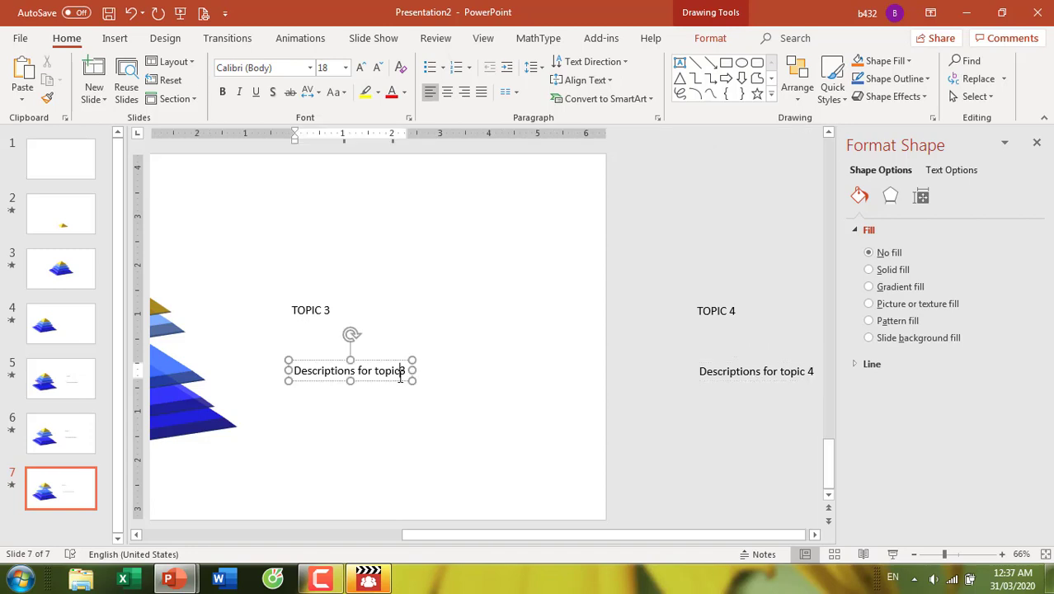
pyautogui.click(693, 448)
# - Duplicate slide 7 as a new slide 8
pyautogui.click(68, 451)
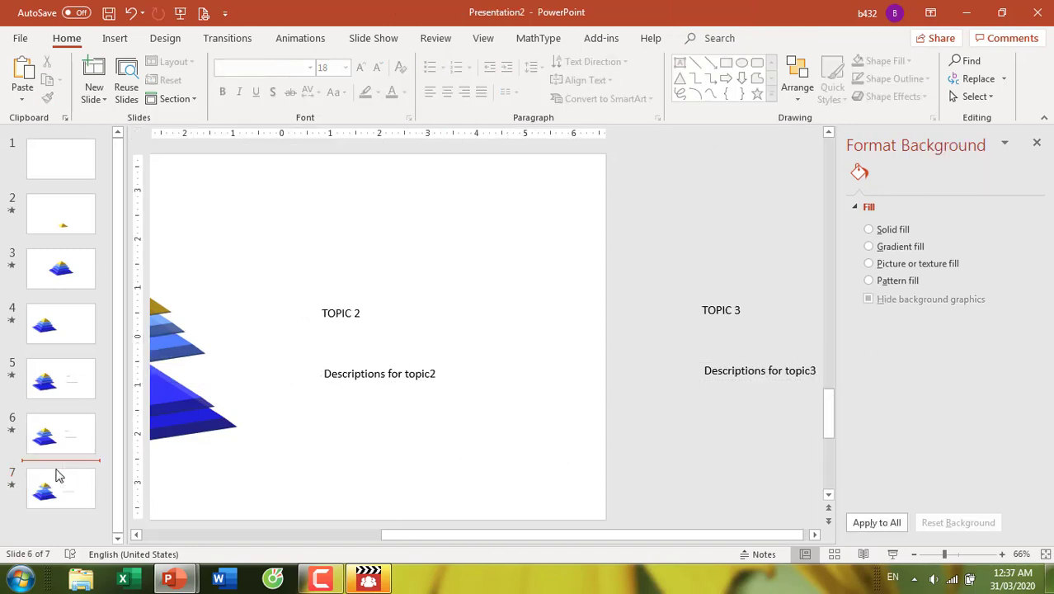
pyautogui.click(52, 486)
pyautogui.hotkey('ctrl', 'd')
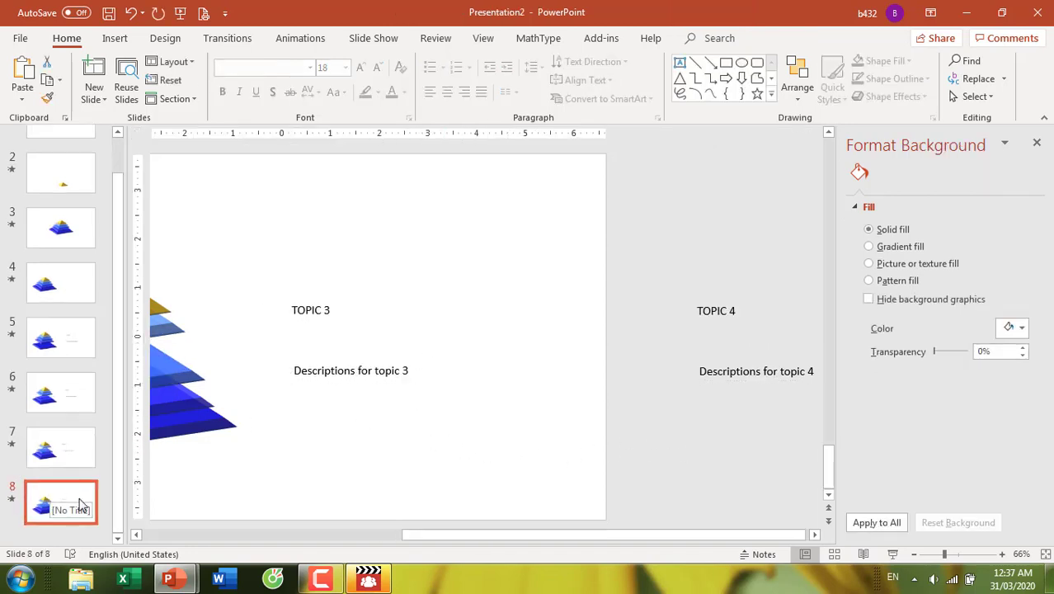
pyautogui.keyDown('ctrl'); pyautogui.scroll(-2, 416, 424); pyautogui.keyUp('ctrl')
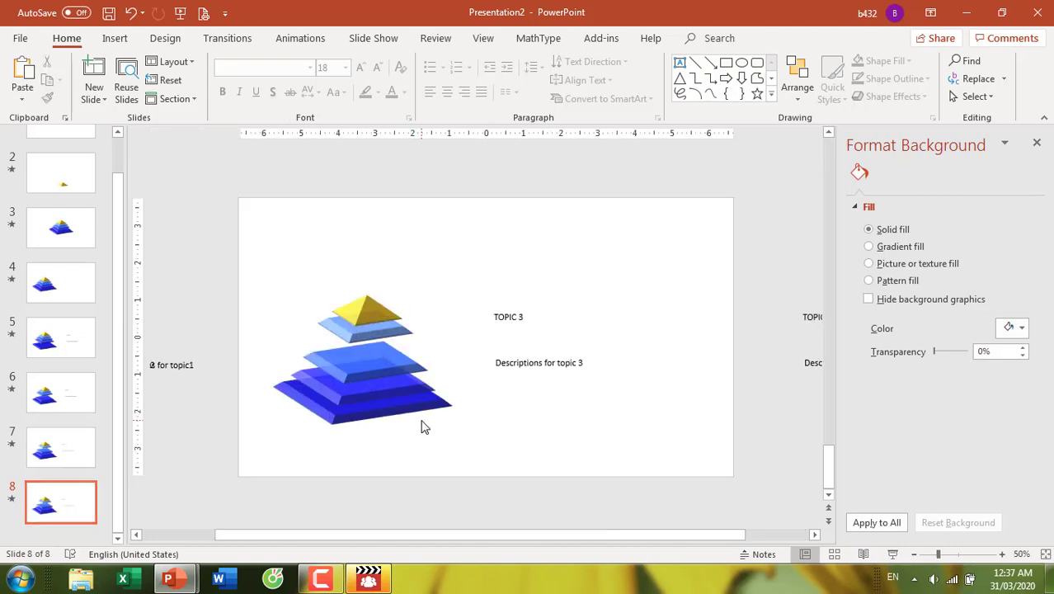
pyautogui.keyDown('ctrl'); pyautogui.scroll(-2, 421, 426); pyautogui.keyUp('ctrl')
# - Move the TOPIC 3 labels off-slide left and bring the TOPIC 4 labels beside the pyramid
pyautogui.moveTo(592, 385); pyautogui.dragTo(459, 281)
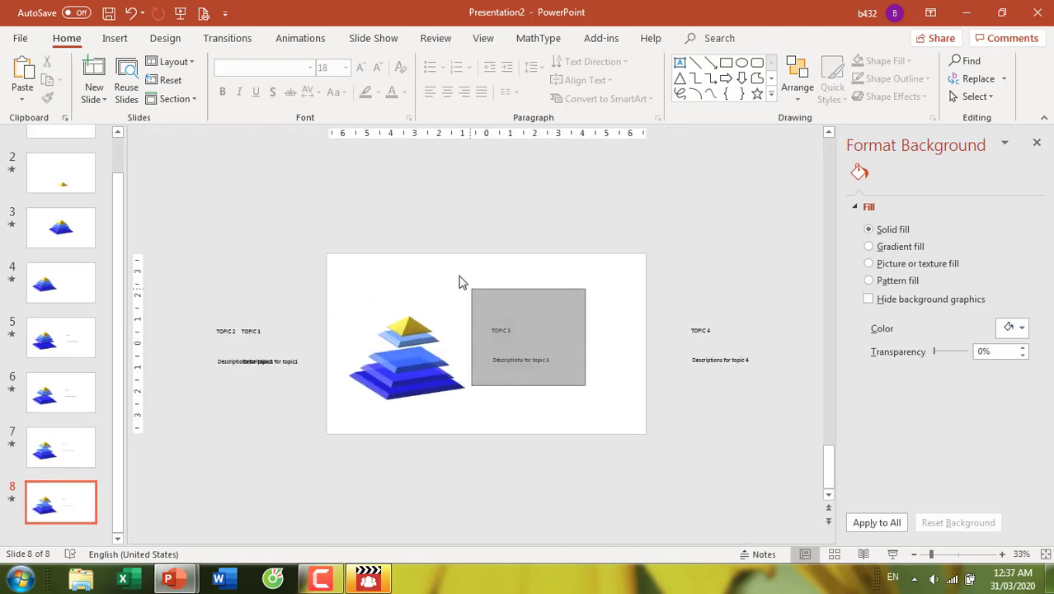
pyautogui.moveTo(497, 330); pyautogui.dragTo(220, 328)
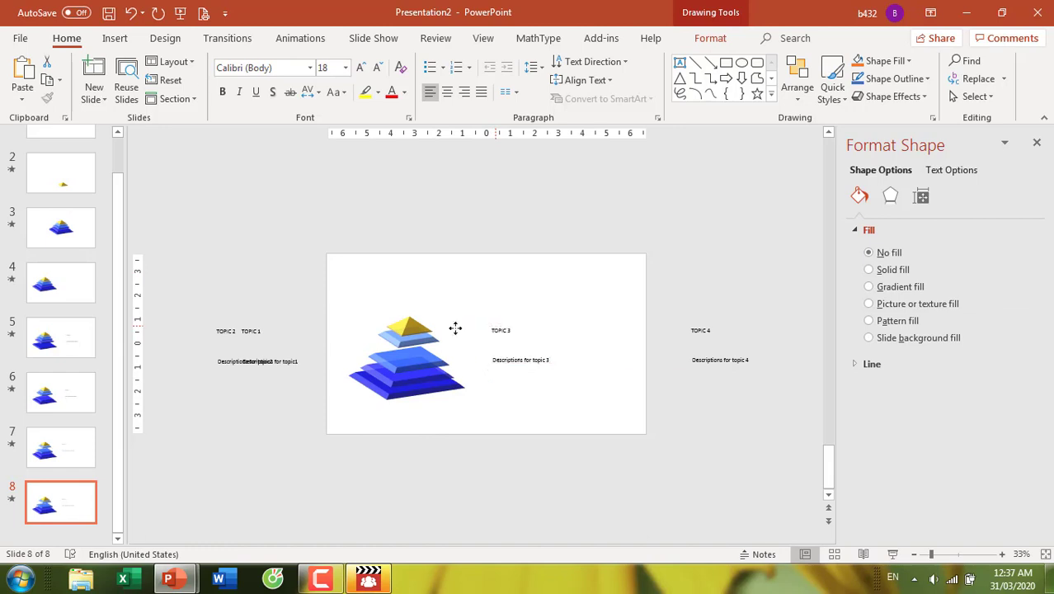
pyautogui.moveTo(778, 407); pyautogui.dragTo(667, 290)
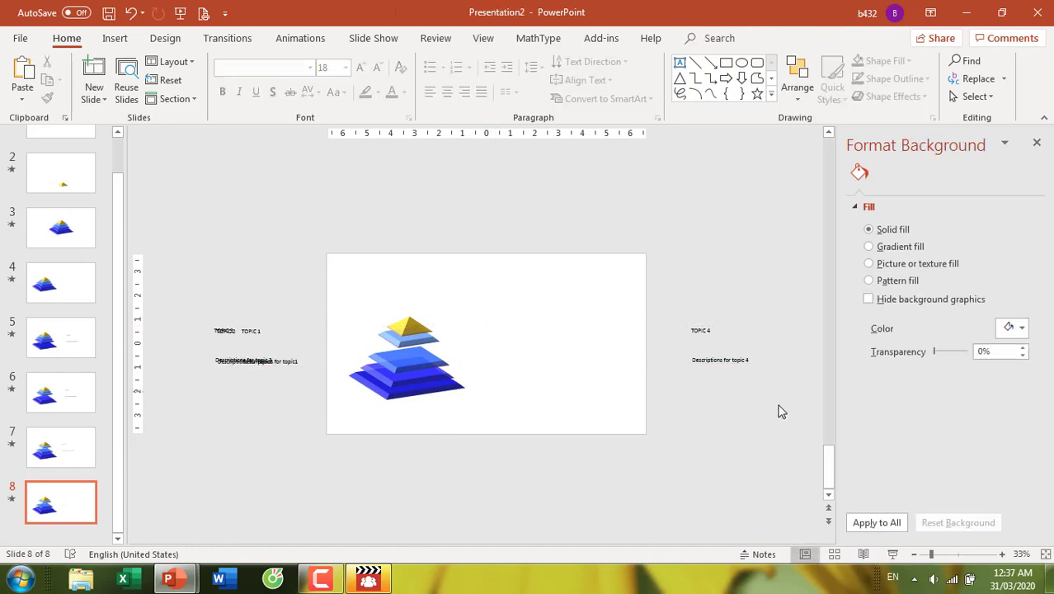
pyautogui.moveTo(695, 329); pyautogui.dragTo(527, 322)
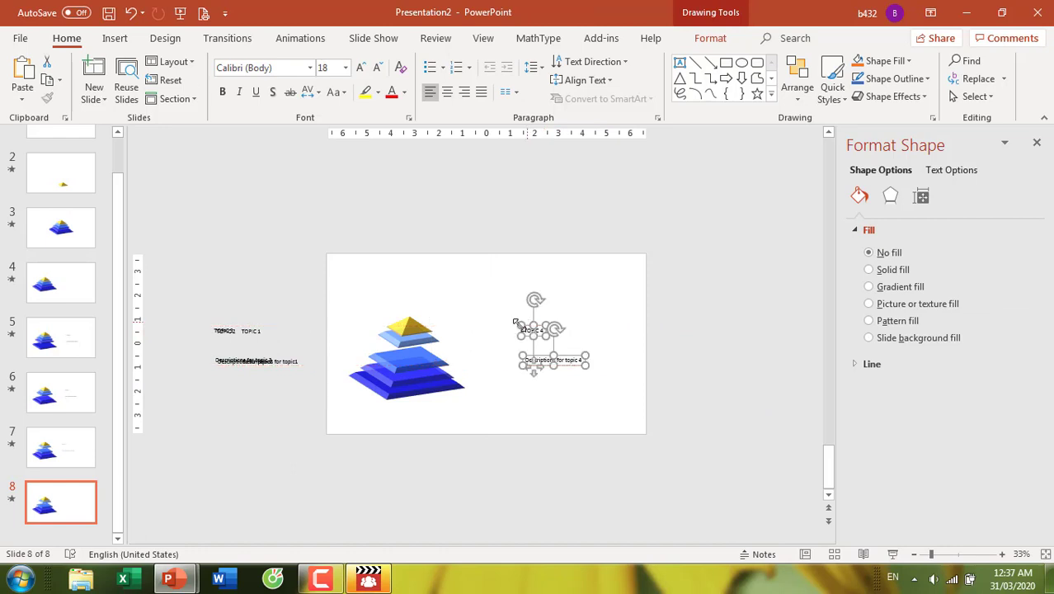
# - Nudge the yellow pyramid top down two steps
pyautogui.click(420, 330)
pyautogui.press('Down')
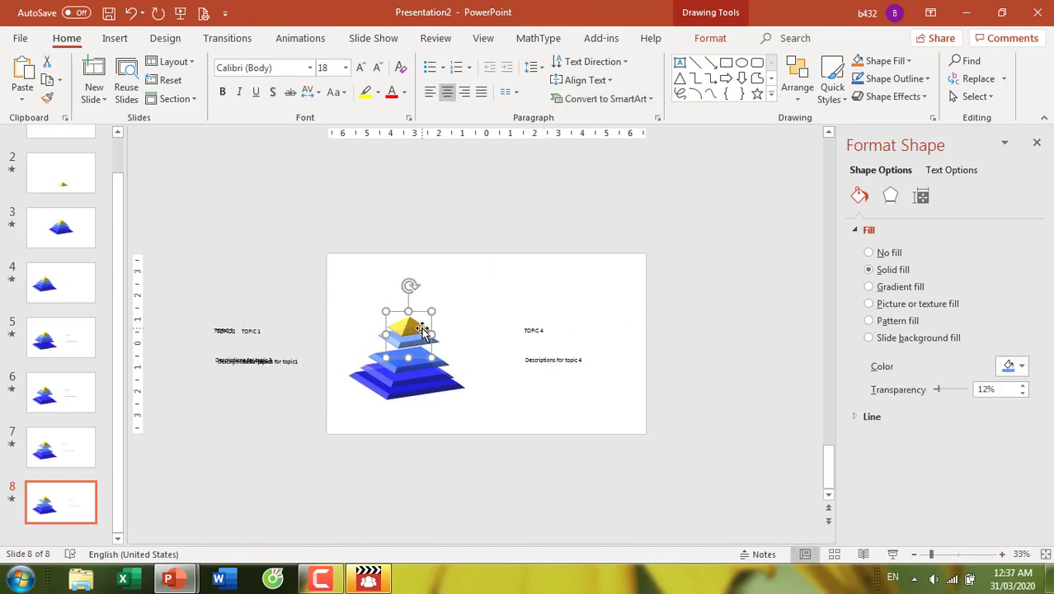
pyautogui.press('Down')
pyautogui.press('Down')
pyautogui.press('Down')
pyautogui.press('Down')
pyautogui.press('Down')
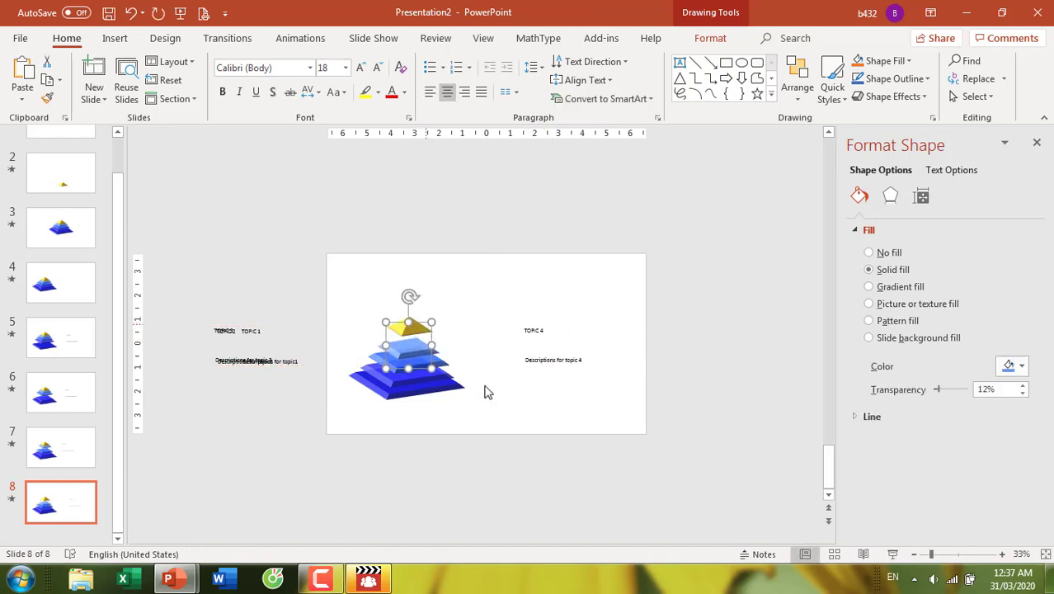
pyautogui.click(584, 493)
# - Copy the TOPIC 4 labels off-slide right and relabel them 'TOPIC 5' and 'Descriptions for topic5'
pyautogui.moveTo(611, 395); pyautogui.dragTo(487, 282)
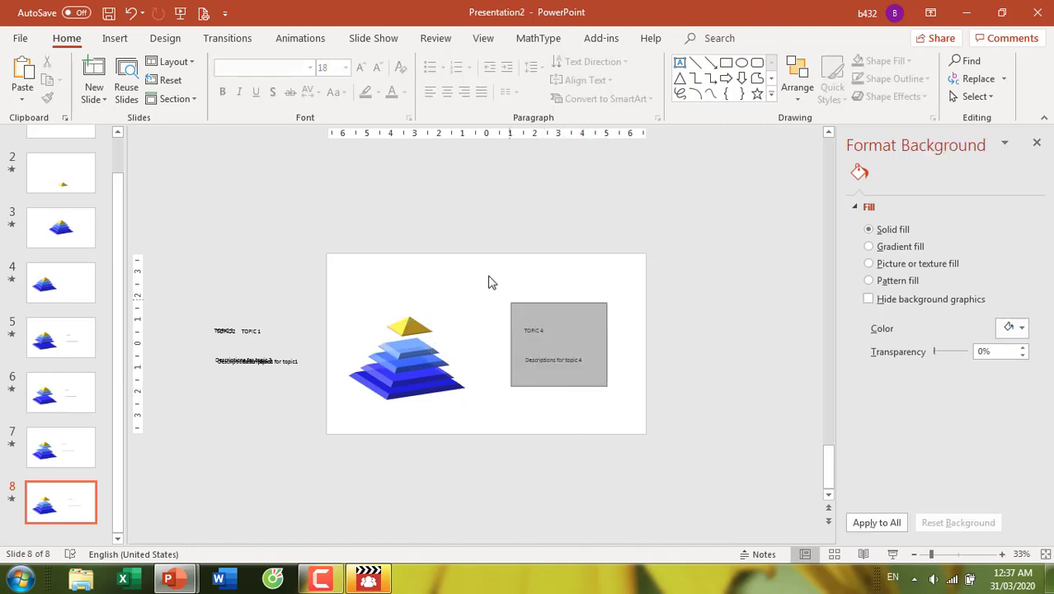
pyautogui.moveTo(552, 364); pyautogui.dragTo(708, 333)
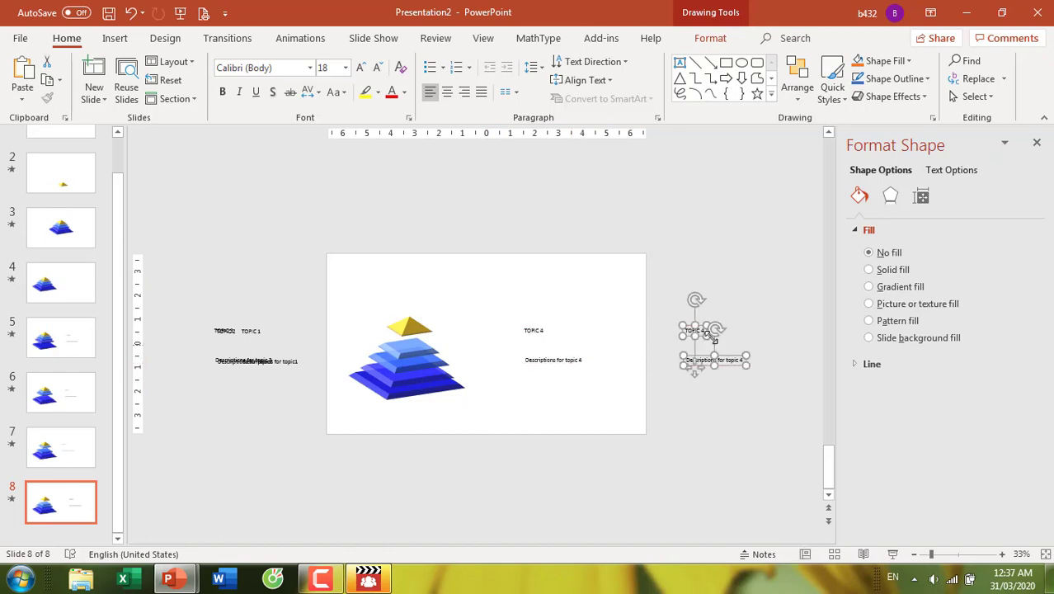
pyautogui.click(700, 330)
pyautogui.keyDown('ctrl'); pyautogui.scroll(3, 690, 370); pyautogui.keyUp('ctrl')
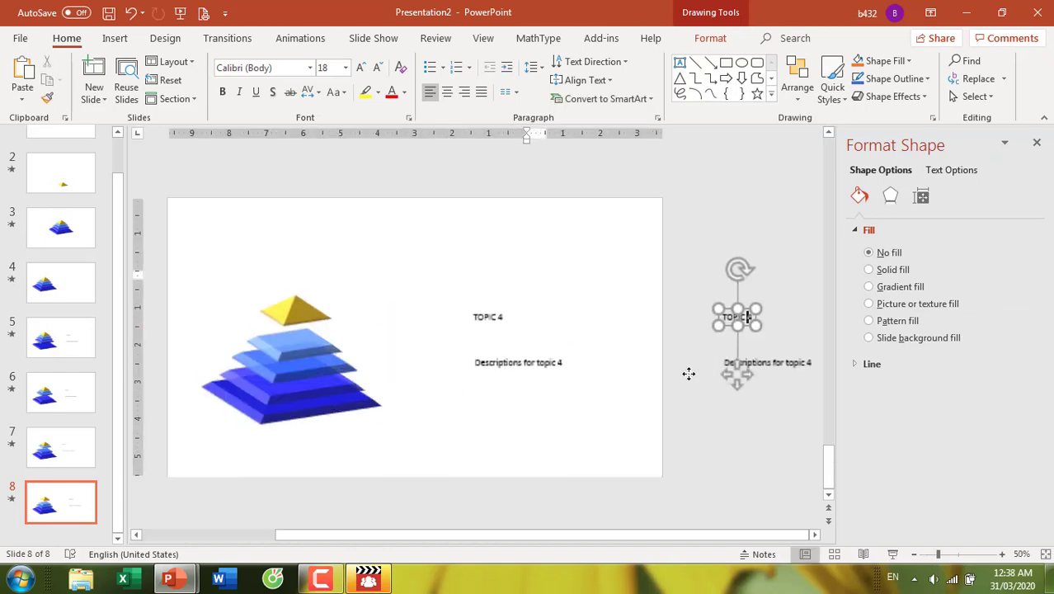
pyautogui.press('Delete')
pyautogui.write('5')
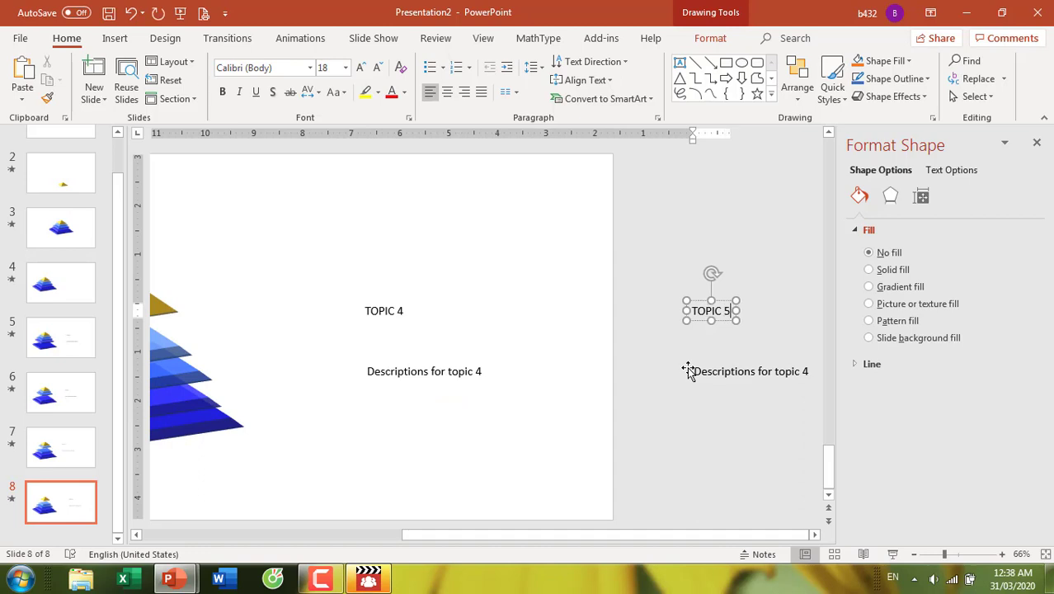
pyautogui.click(754, 370)
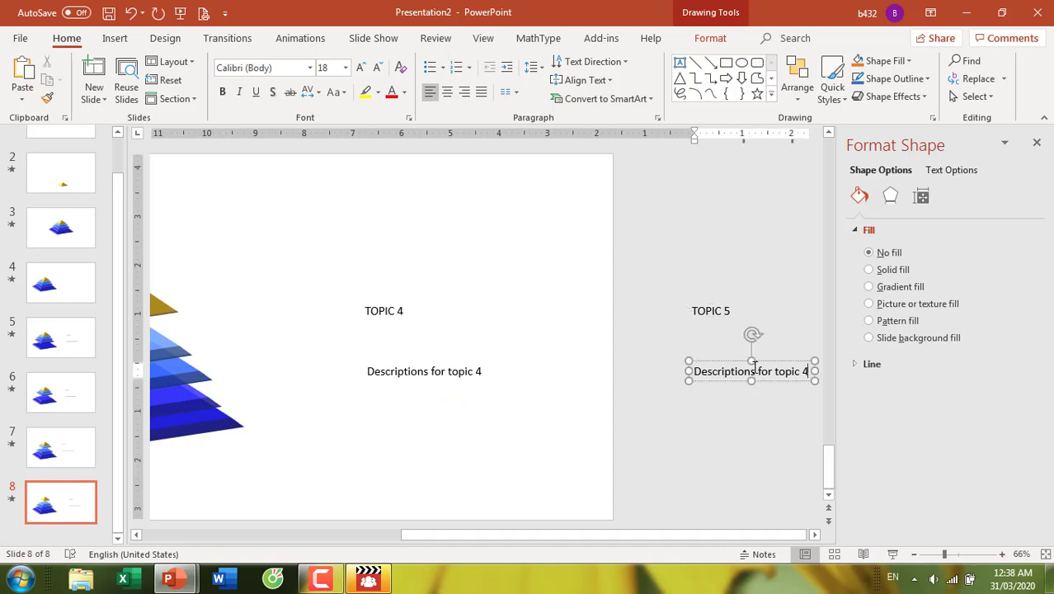
pyautogui.press('BackSpace')
pyautogui.write('5')
pyautogui.scroll(-2, 350, 390)
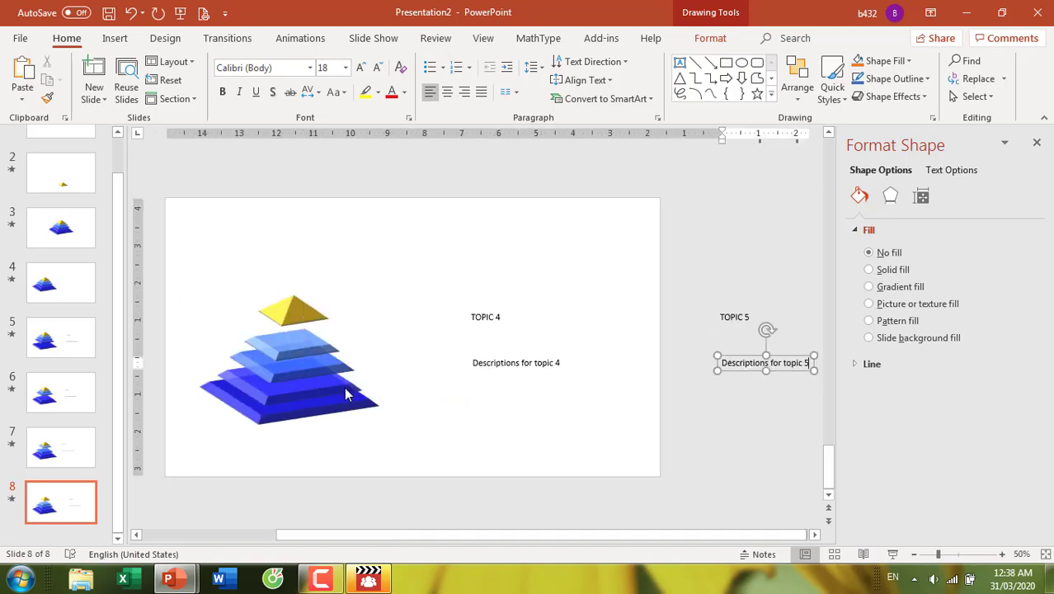
pyautogui.scroll(-2, 342, 391)
pyautogui.click(76, 502)
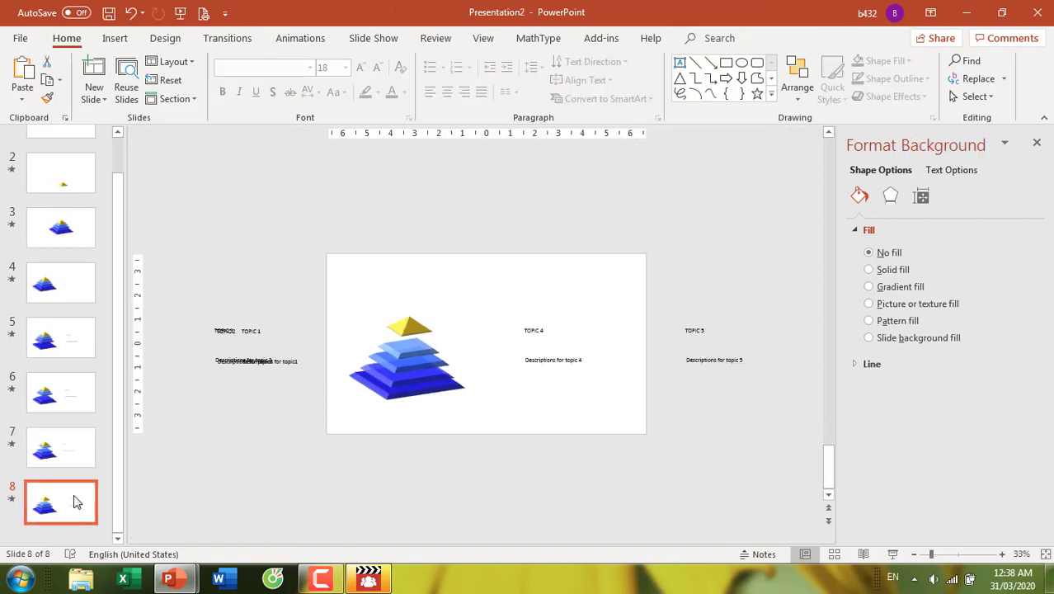
# - Duplicate slide 8 as slide 9 and lower the yellow top onto the pyramid
pyautogui.hotkey('ctrl', 'd')
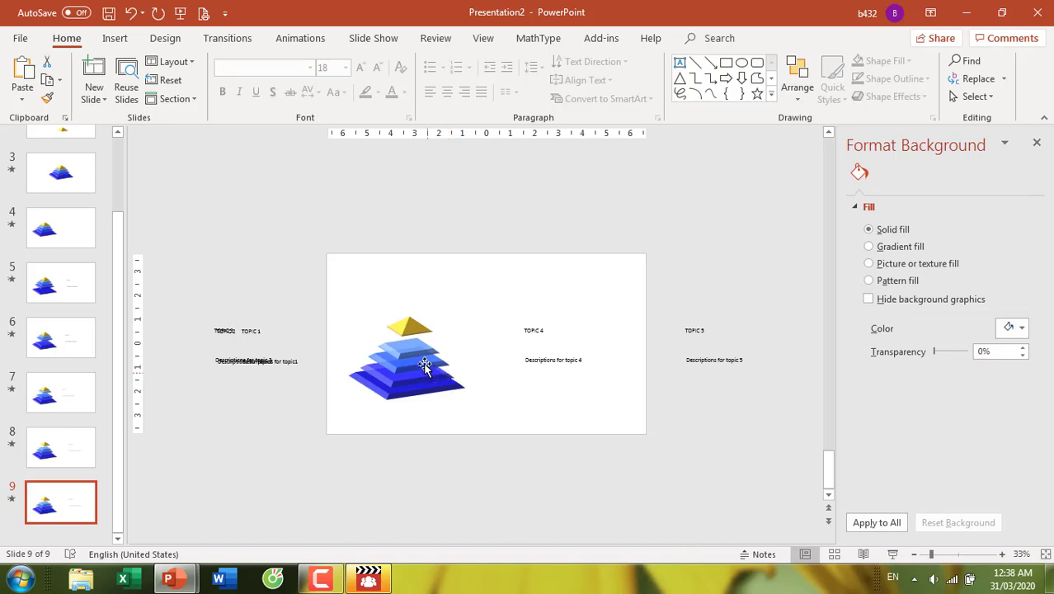
pyautogui.click(408, 328)
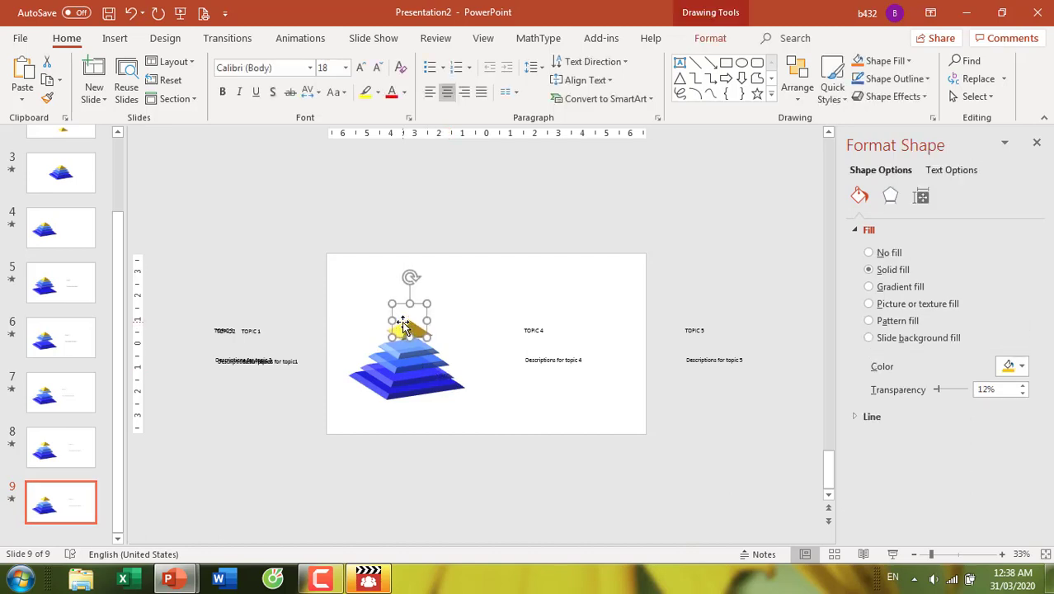
pyautogui.moveTo(401, 326); pyautogui.dragTo(406, 331)
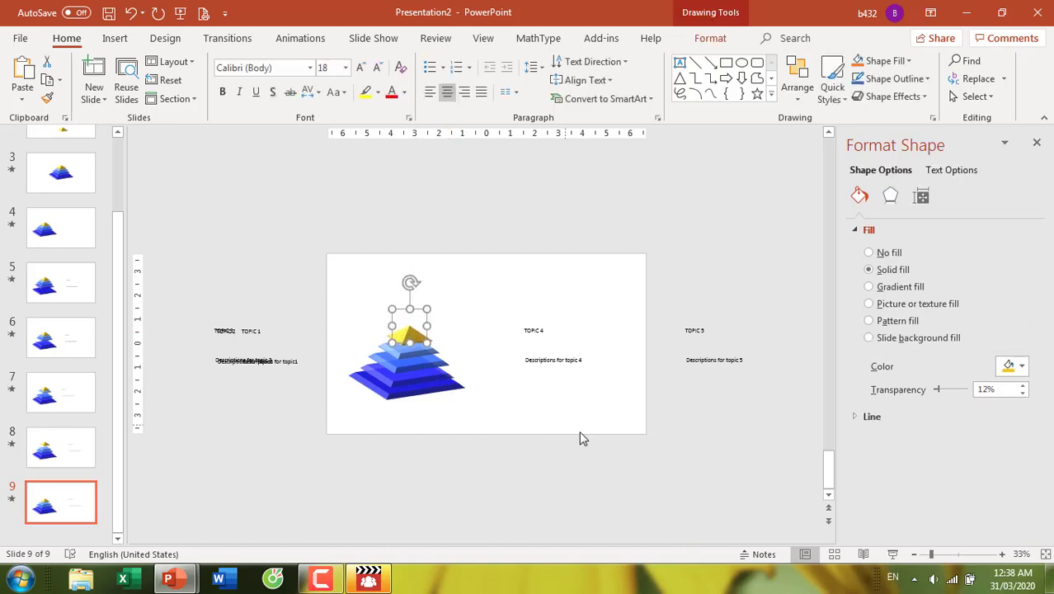
# - Drag the TOPIC 5 title and description from off-slide to just right of the pyramid
pyautogui.moveTo(618, 384)
pyautogui.mouseDown()
pyautogui.moveTo(532, 324)
pyautogui.moveTo(260, 344)
pyautogui.mouseUp()
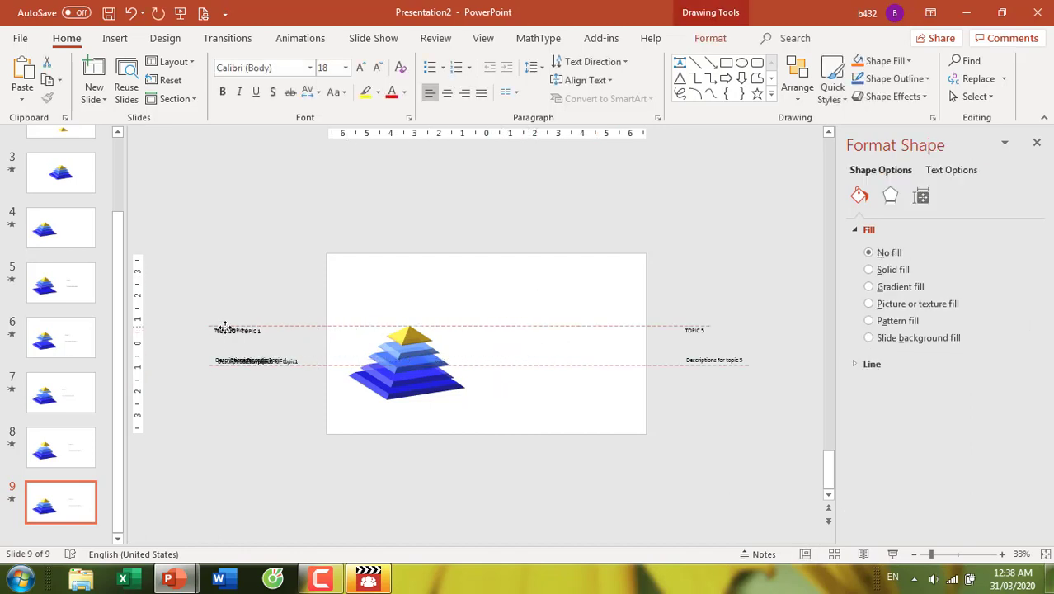
pyautogui.moveTo(799, 425); pyautogui.dragTo(643, 271)
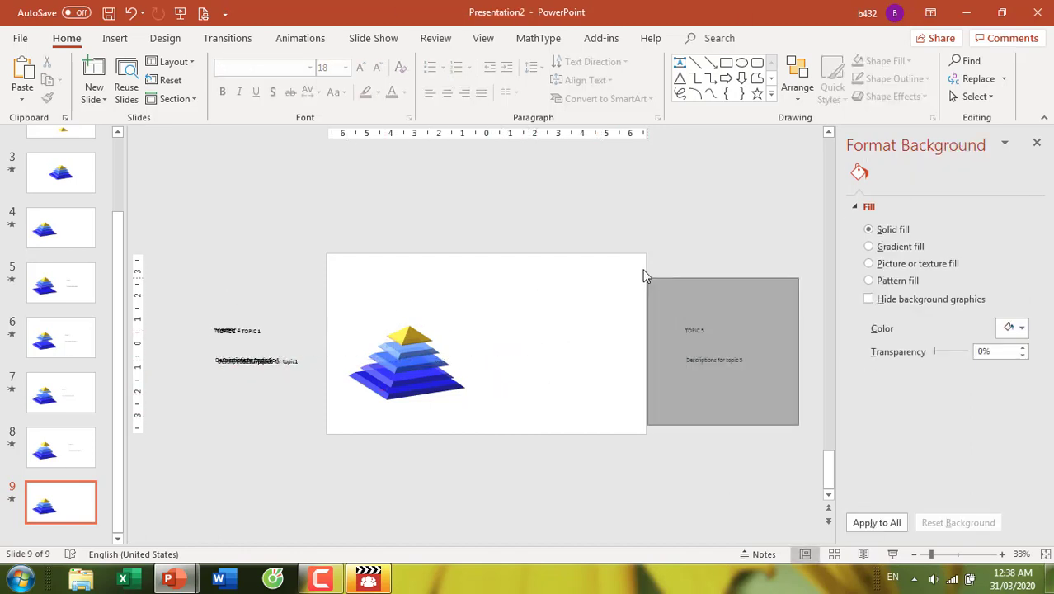
pyautogui.moveTo(689, 326); pyautogui.dragTo(519, 326)
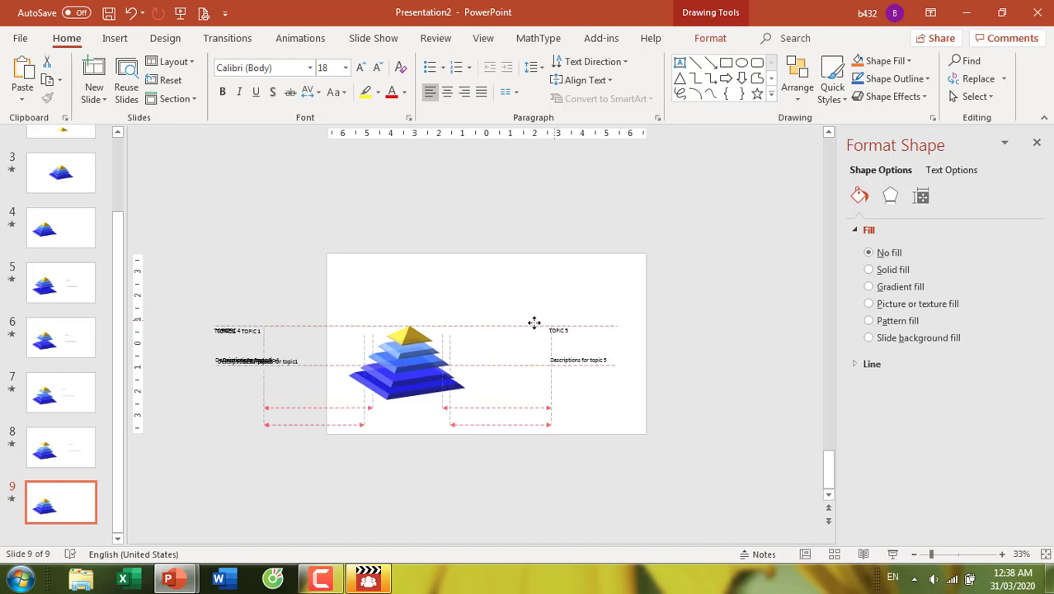
pyautogui.click(722, 372)
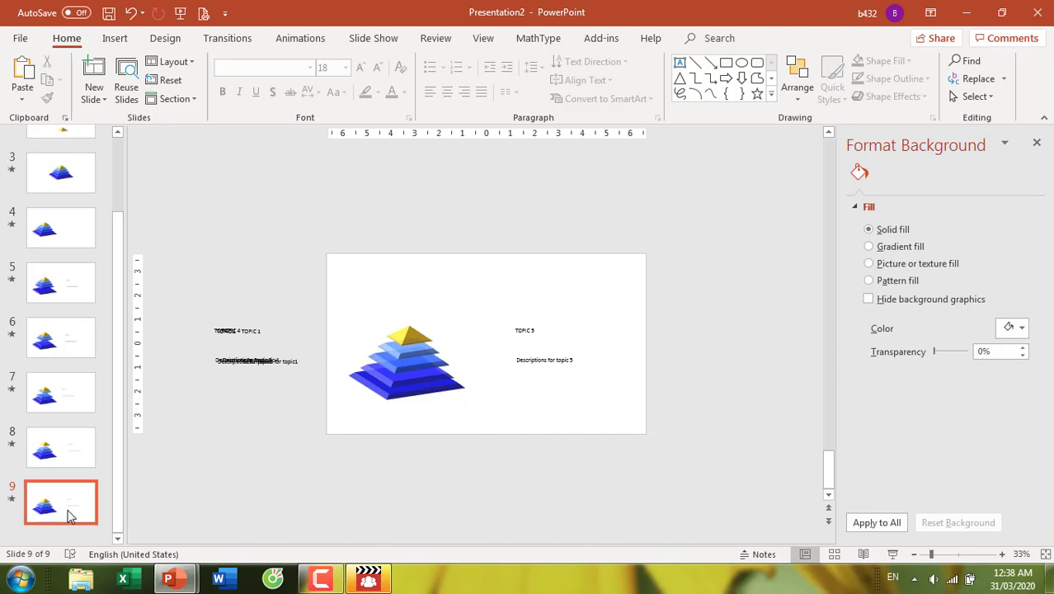
# - Duplicate slide 9 as slide 10 and move the TOPIC 5 title and description off-slide left
pyautogui.press('Return')
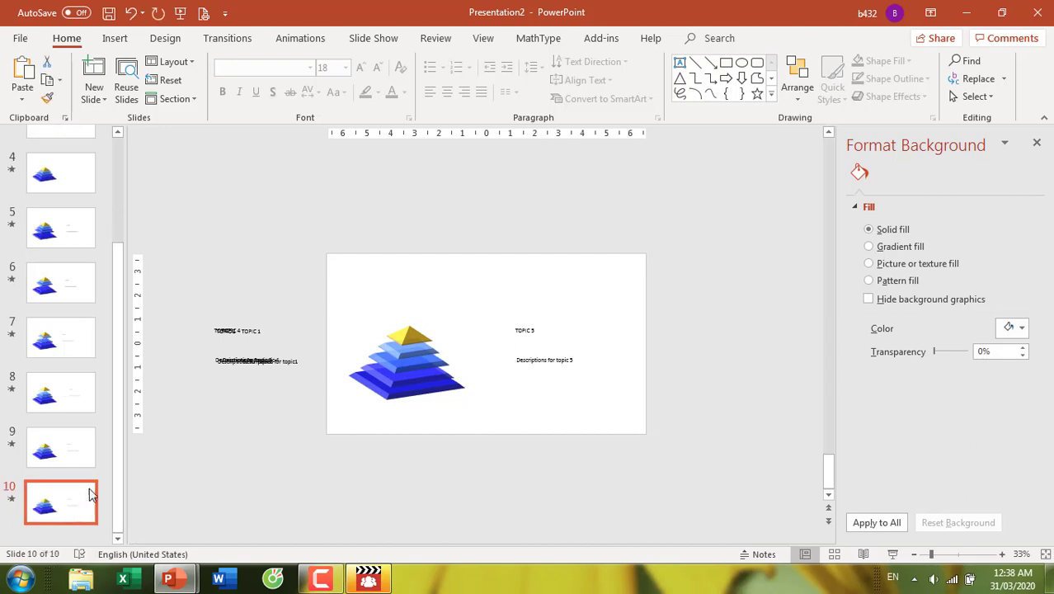
pyautogui.moveTo(613, 406); pyautogui.dragTo(451, 251)
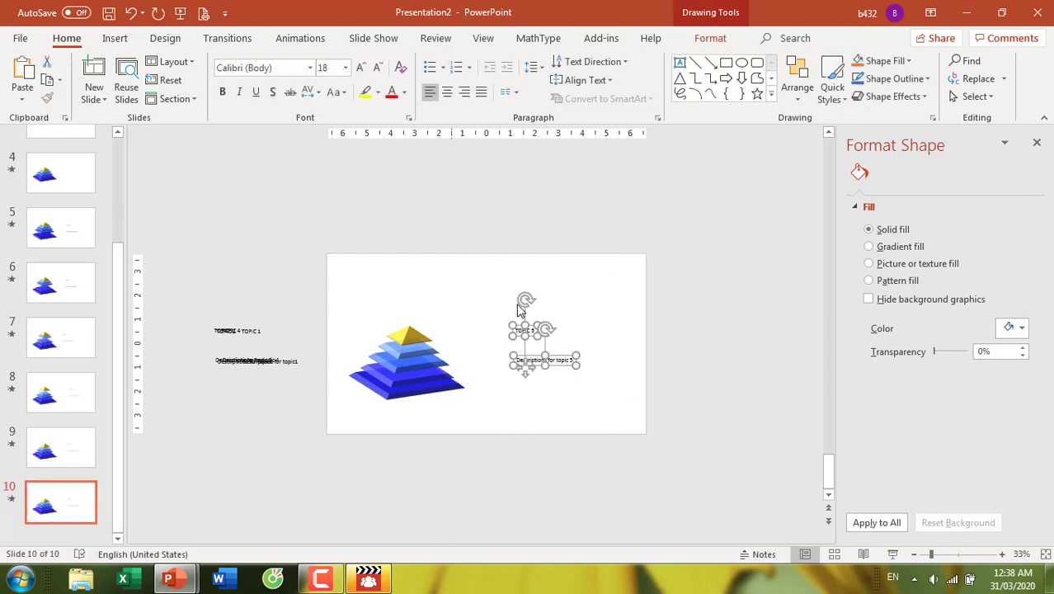
pyautogui.moveTo(521, 328); pyautogui.dragTo(226, 329)
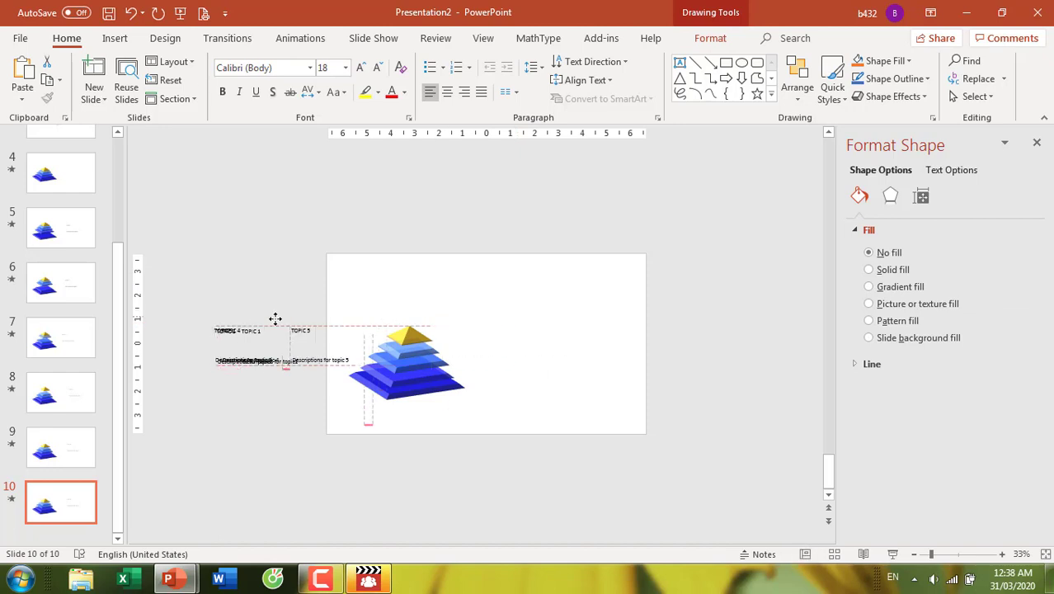
pyautogui.click(515, 417)
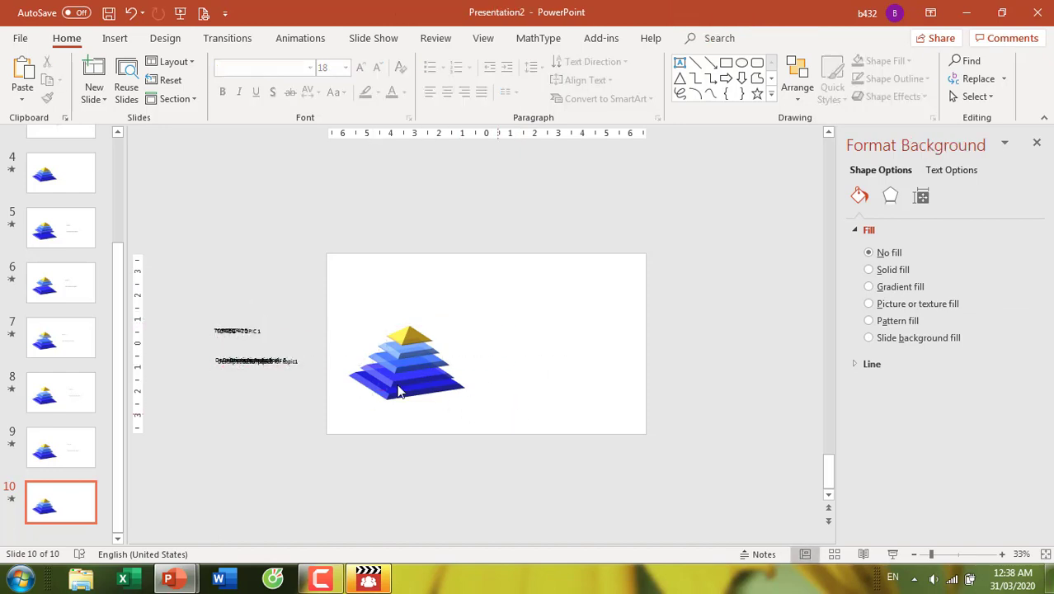
# - Move the whole pyramid group to the centre of slide 10, undoing an accidental nudge
pyautogui.moveTo(498, 414); pyautogui.dragTo(309, 285)
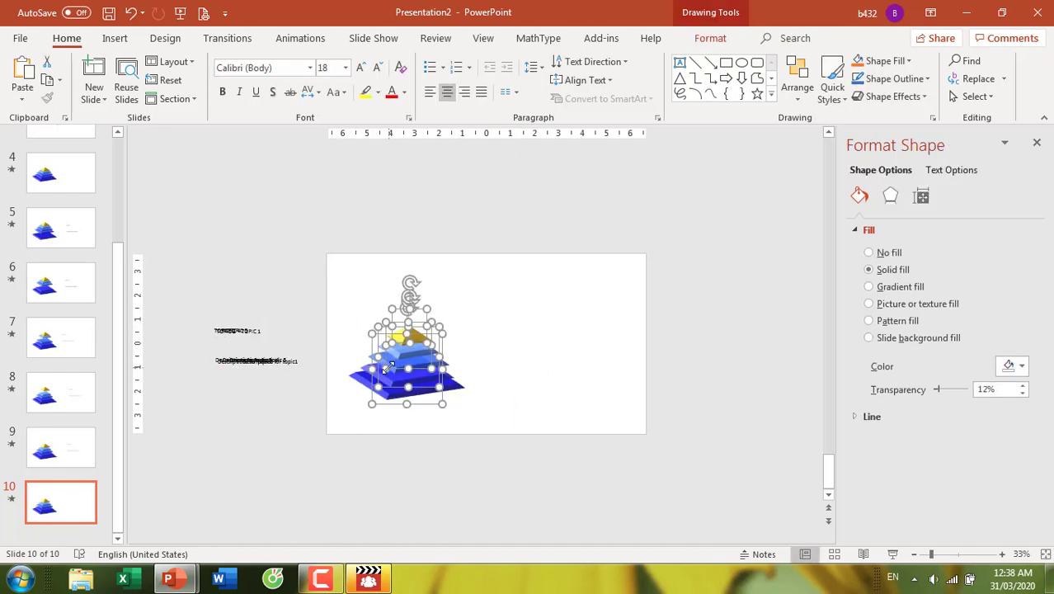
pyautogui.moveTo(388, 363); pyautogui.dragTo(388, 359)
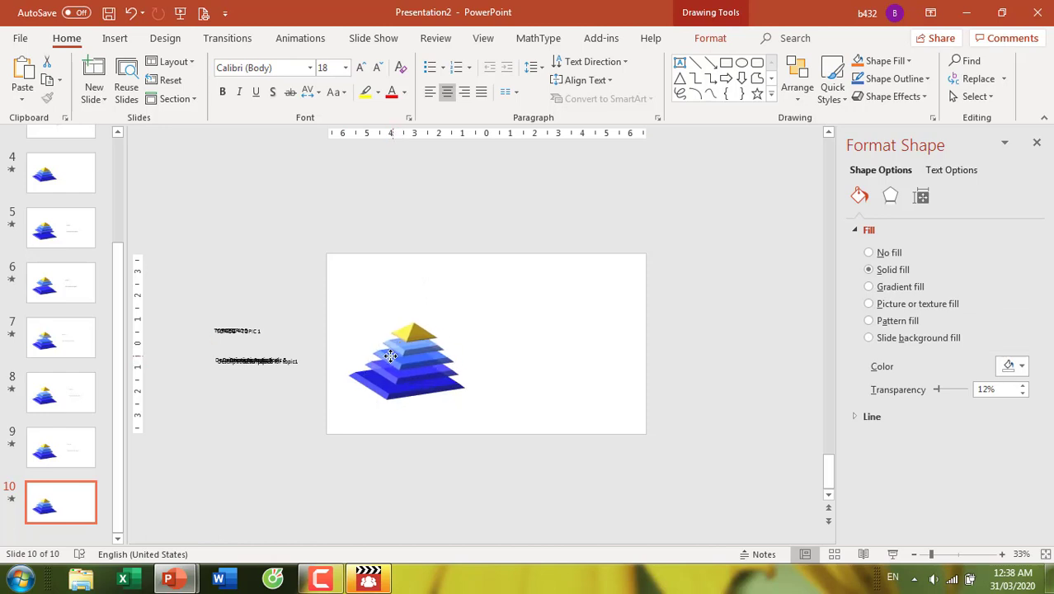
pyautogui.hotkey('ctrl', 'z')
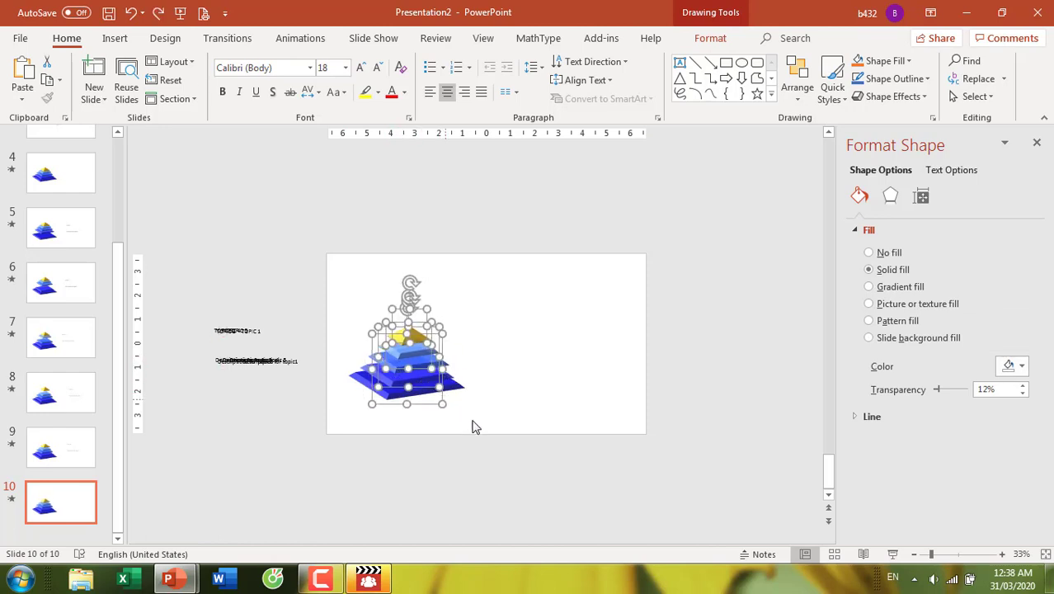
pyautogui.click(515, 433)
pyautogui.moveTo(532, 428); pyautogui.dragTo(288, 239)
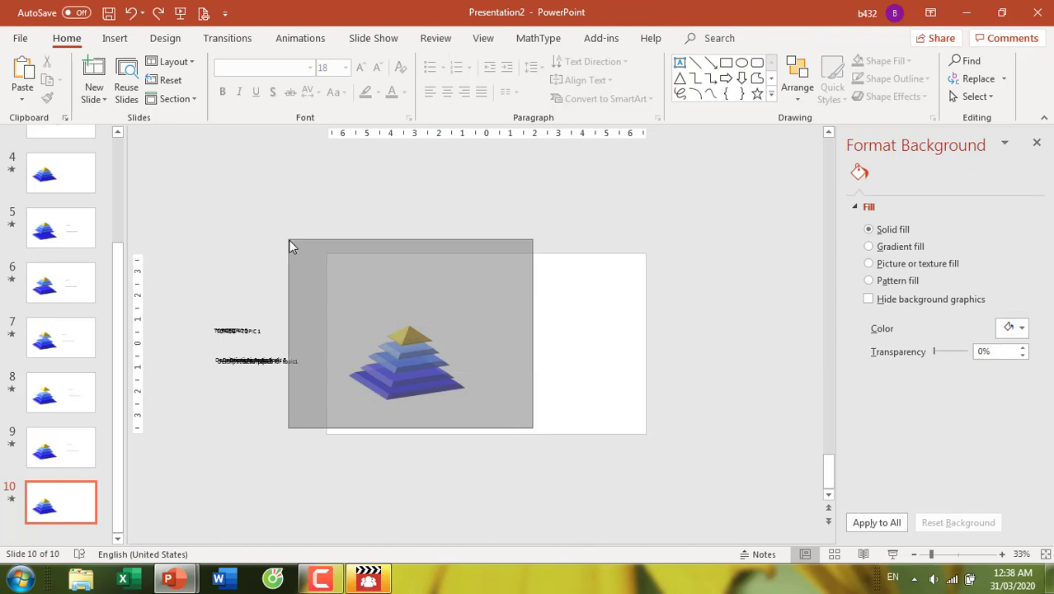
pyautogui.moveTo(399, 358)
pyautogui.mouseDown()
pyautogui.moveTo(472, 322)
pyautogui.moveTo(485, 337)
pyautogui.mouseUp()
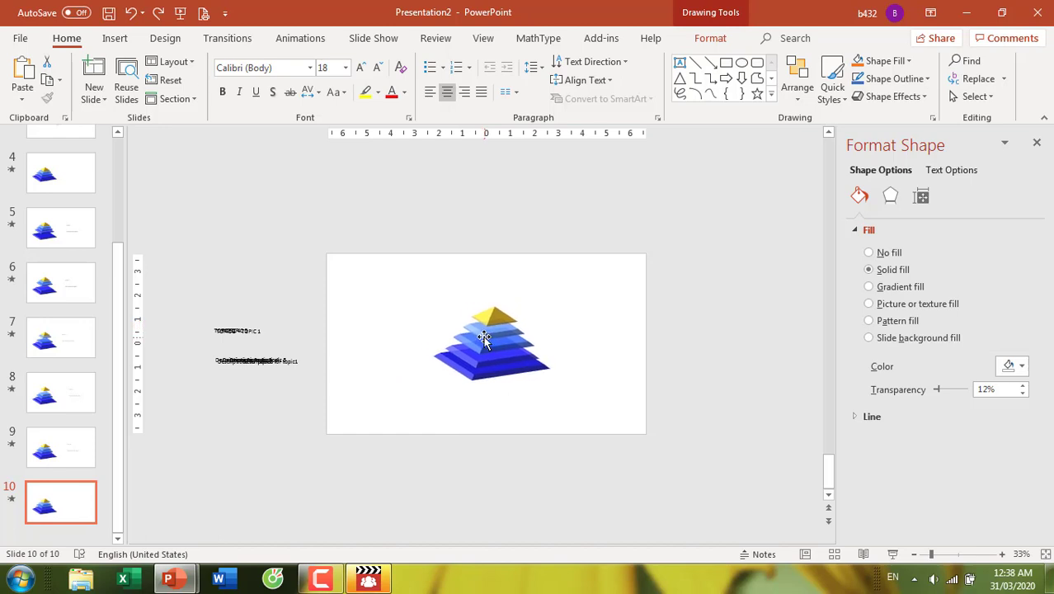
# - Apply the Morph transition to slides 2 through 10 together
pyautogui.click(90, 499)
pyautogui.scroll(2, 85, 462)
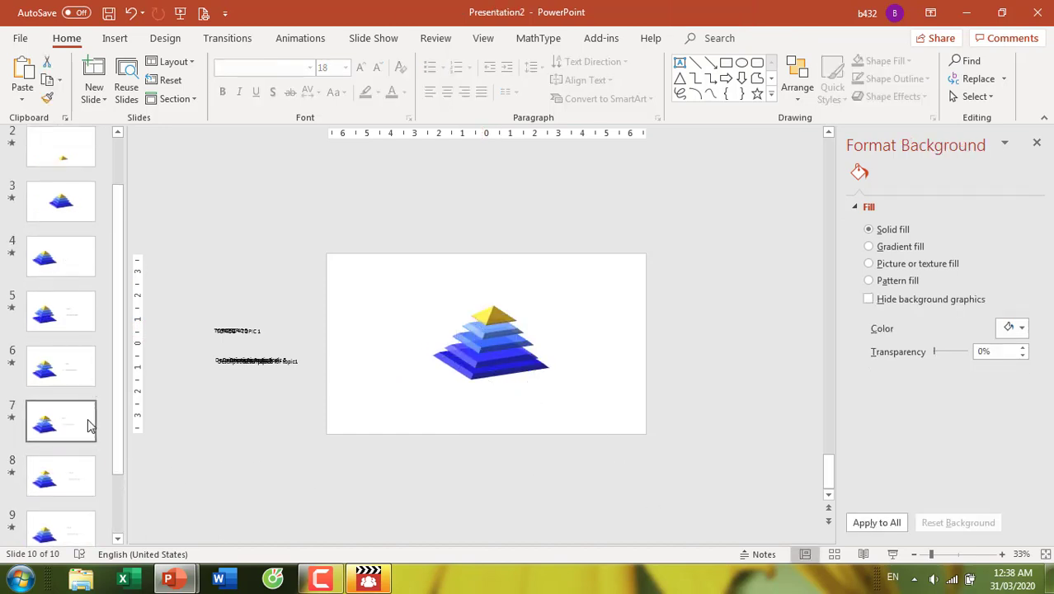
pyautogui.scroll(2, 89, 413)
pyautogui.keyDown('shift'); pyautogui.click(77, 213); pyautogui.keyUp('shift')
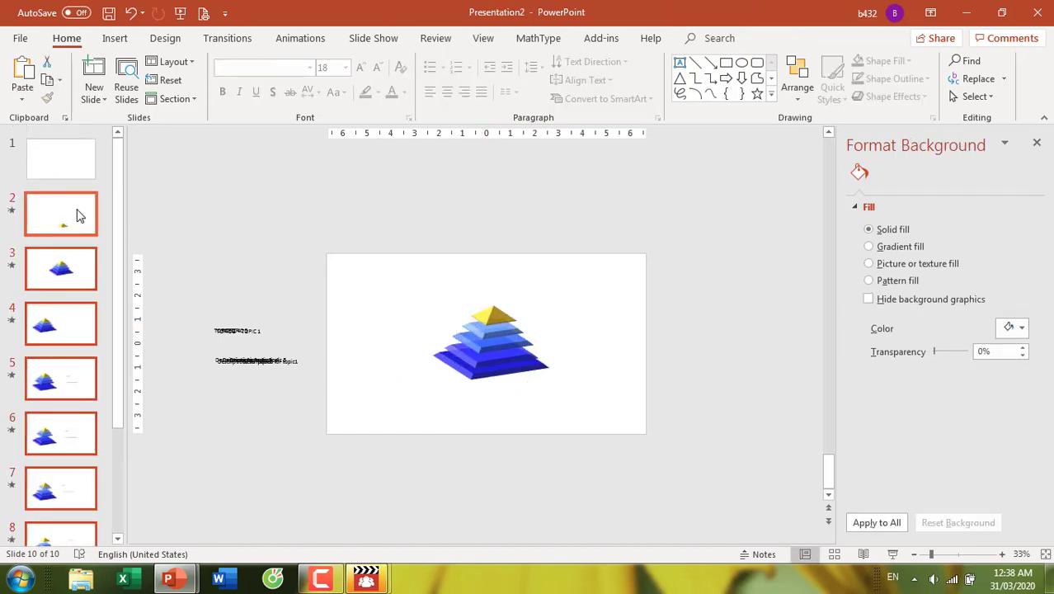
pyautogui.click(237, 41)
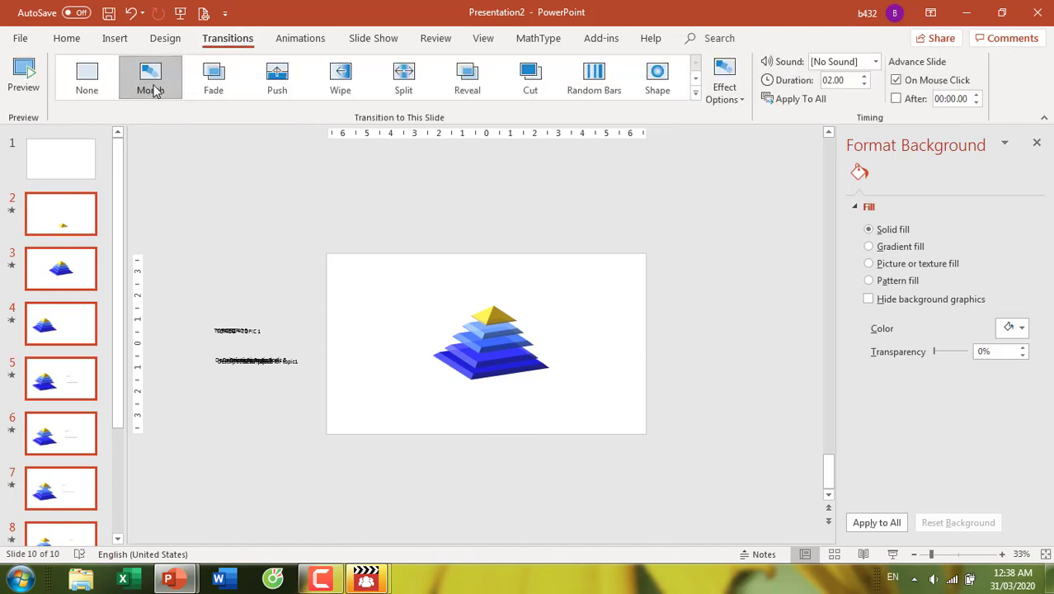
pyautogui.click(152, 88)
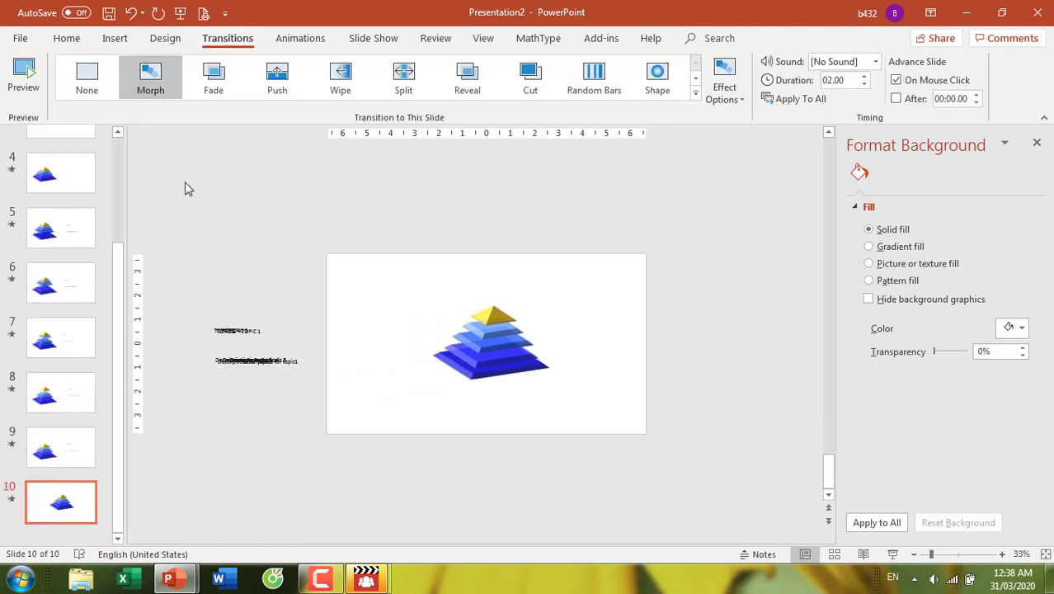
# - Return to slide 1 and bring up the Slide Show options
pyautogui.scroll(2, 90, 189)
pyautogui.scroll(10, 90, 189)
pyautogui.click(72, 167)
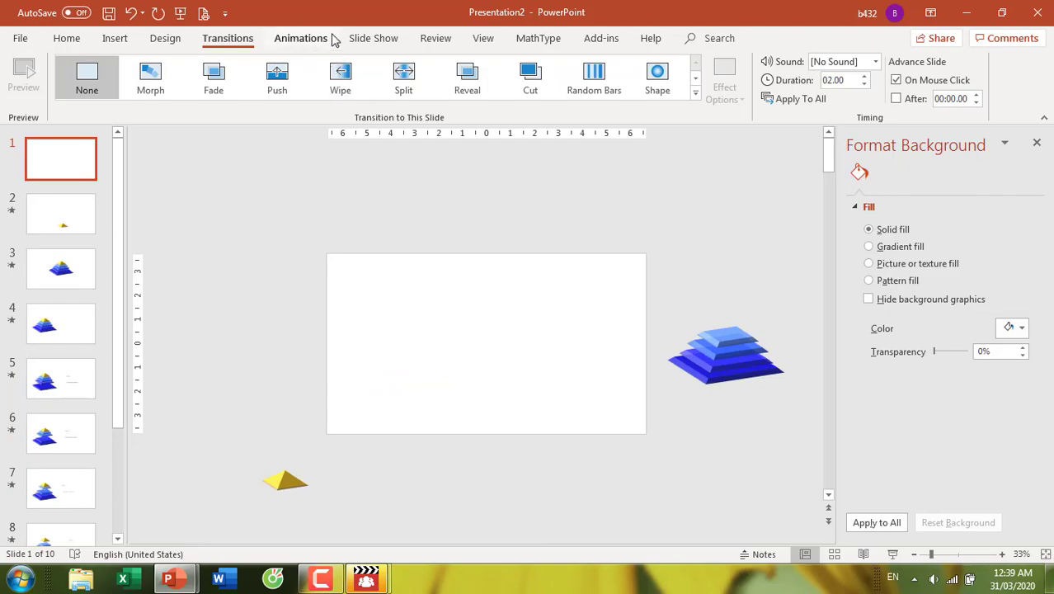
pyautogui.click(372, 38)
# - Play the show from slide 1 through the apex fly-in, blue layer build and left shift, then exit
pyautogui.click(92, 82)
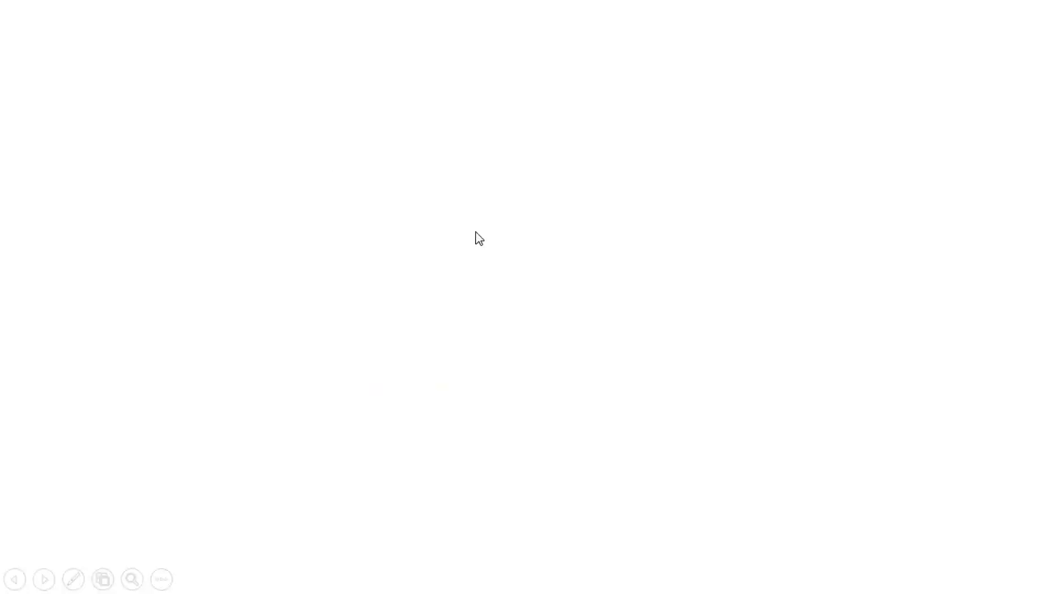
pyautogui.click(600, 342)
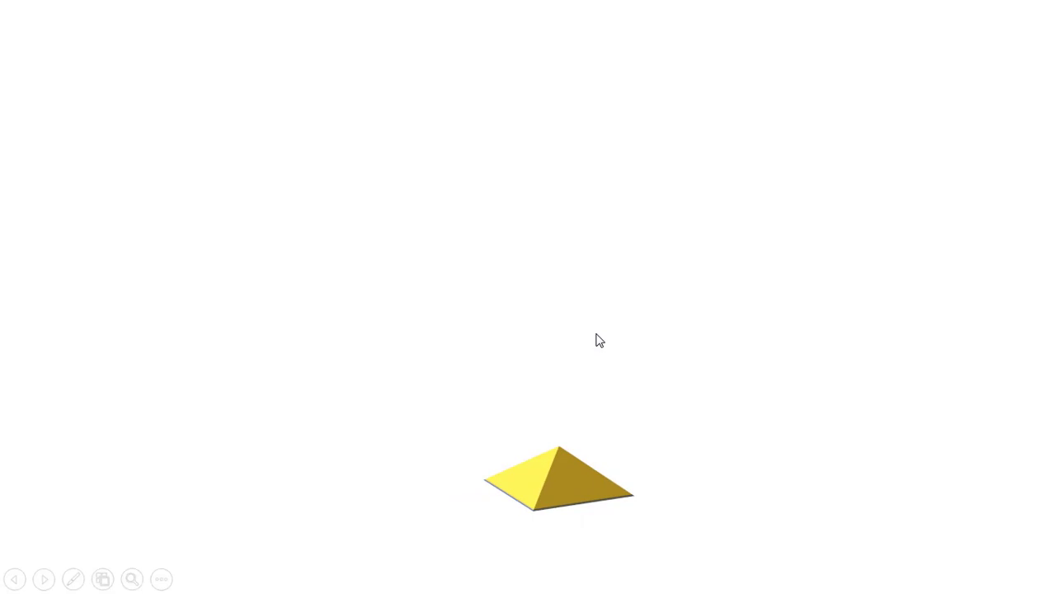
pyautogui.click(600, 340)
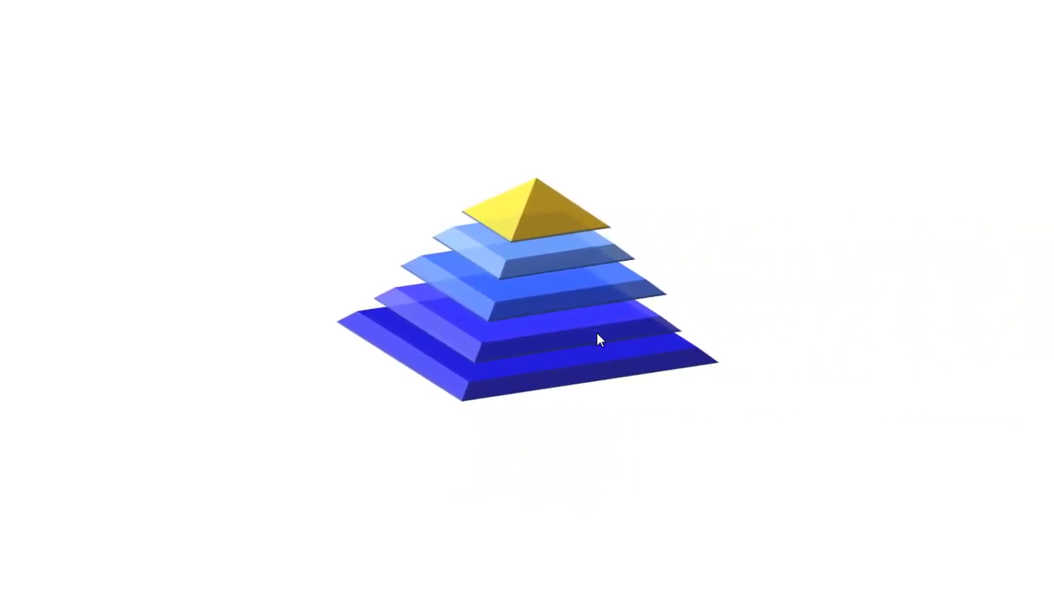
pyautogui.click(599, 341)
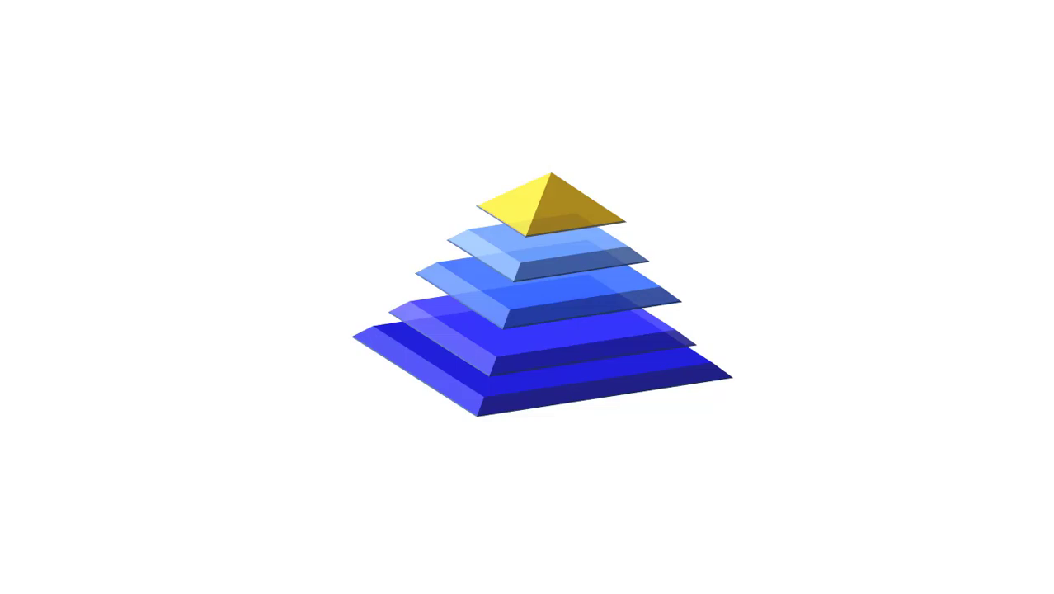
pyautogui.press('Escape')
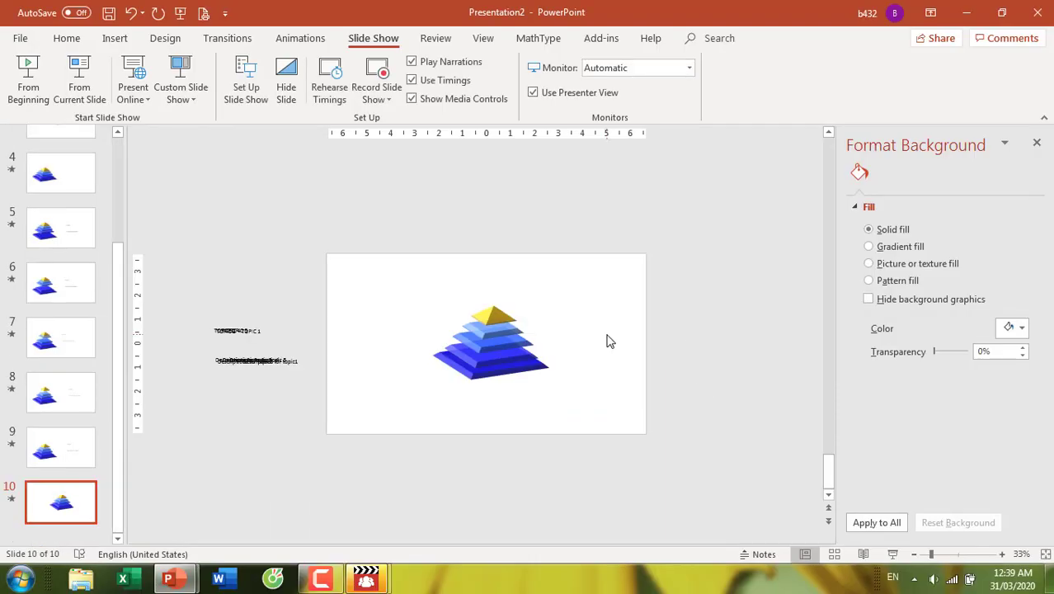
# - Present from the current slide to the closing thank-you slide with Shift+F5, then end the show
pyautogui.hotkey('shift', 'F5')
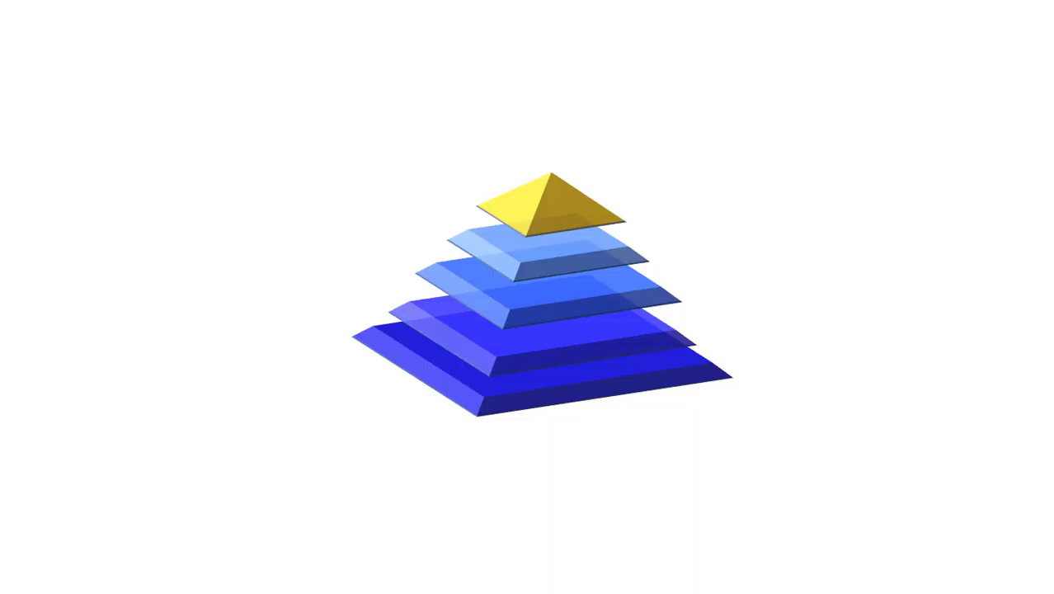
pyautogui.press('Right')
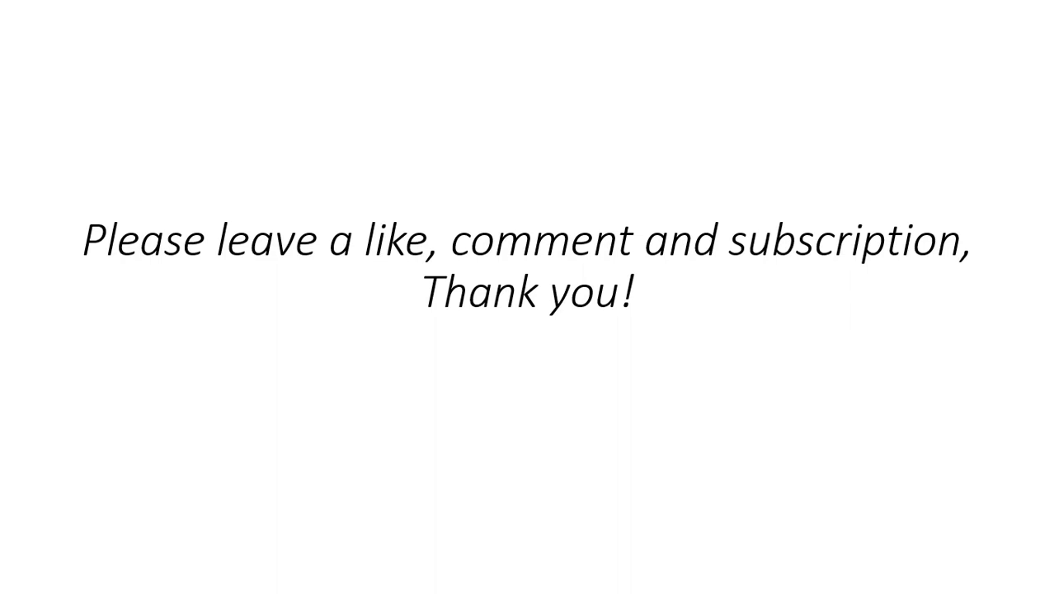
pyautogui.press('Escape')
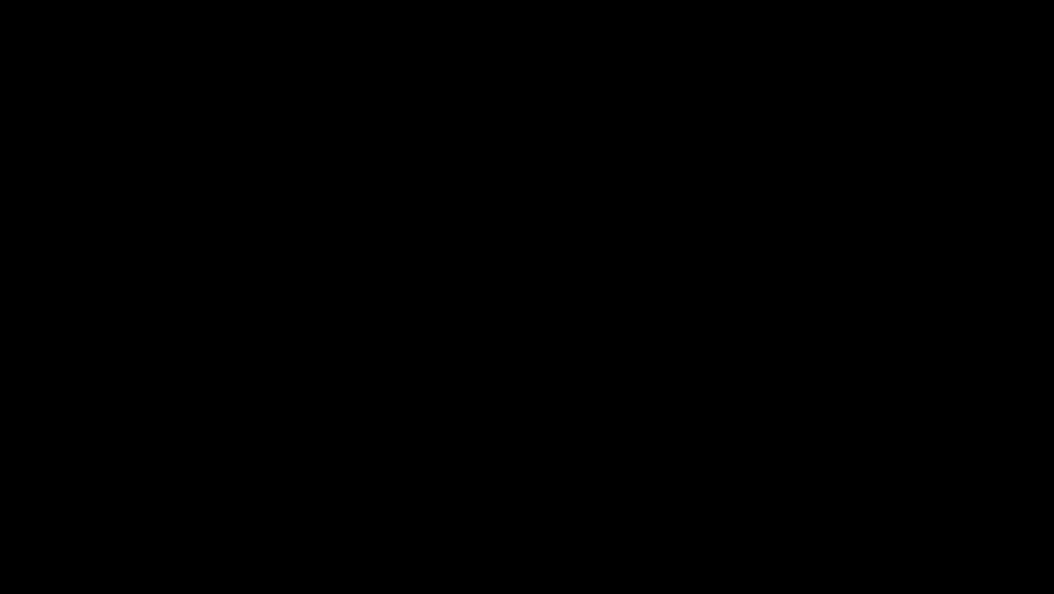